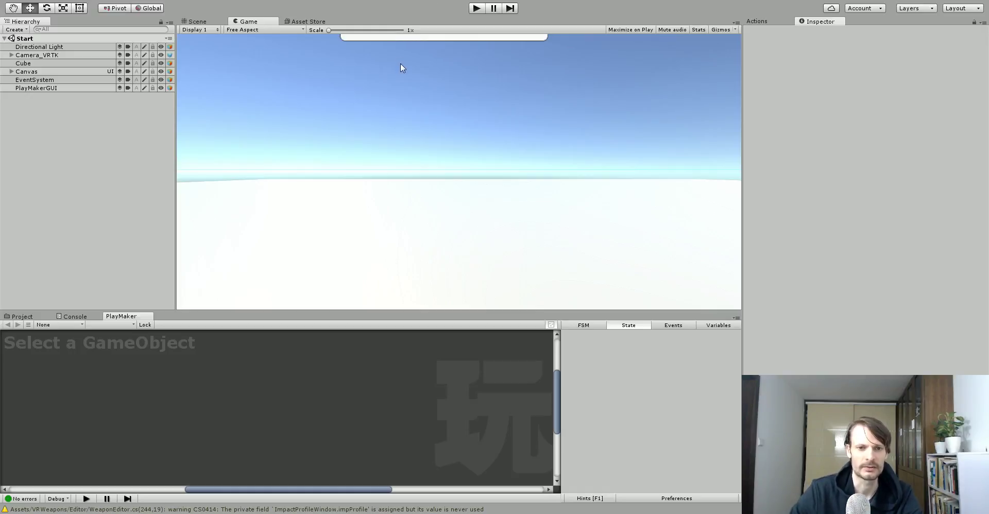
Examine the Canvas in the Scene view, including its available Render Mode options, keeping World Space.
{"action": "left_click", "coordinate": [203, 22]}
{"action": "right_click_drag", "start_coordinate": [540, 247], "coordinate": [353, 238]}
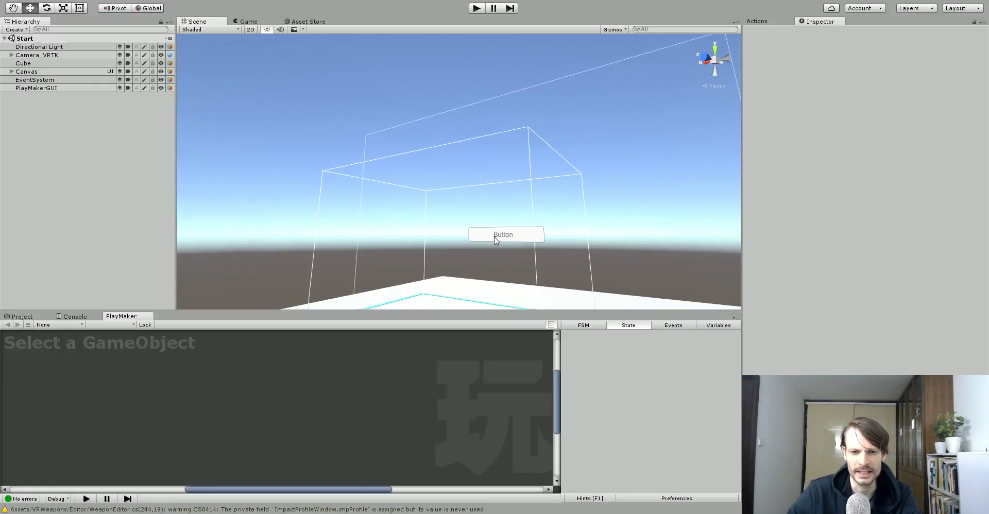
{"action": "left_click", "coordinate": [11, 71]}
{"action": "left_click", "coordinate": [36, 72]}
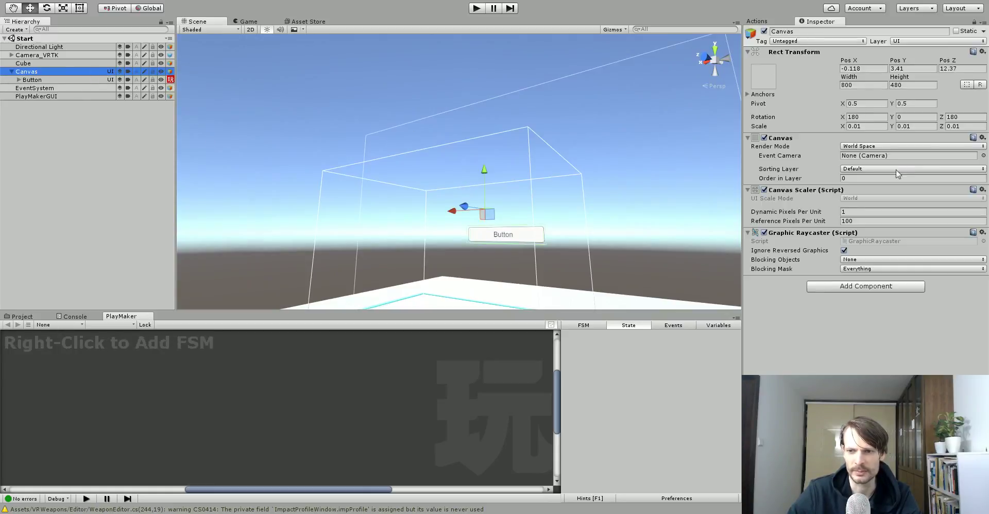
{"action": "left_click", "coordinate": [847, 147]}
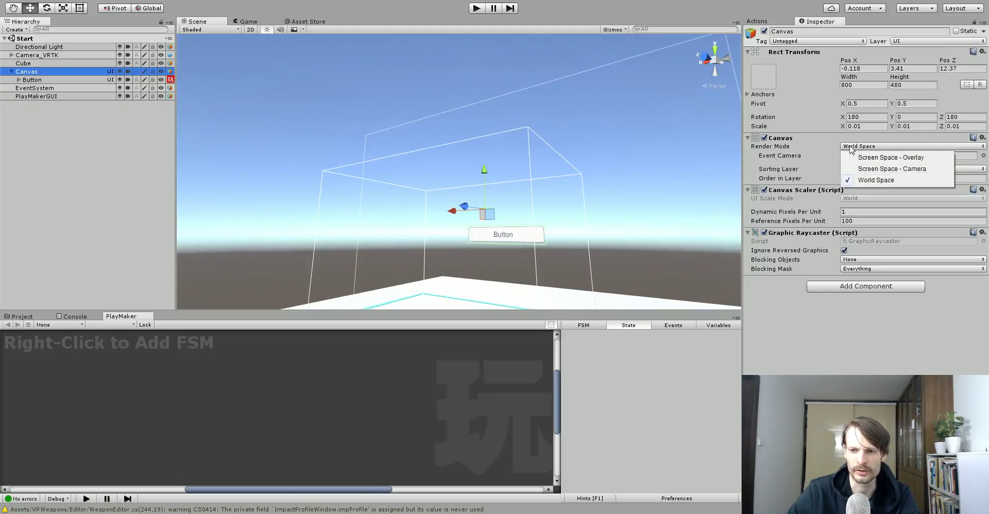
{"action": "left_click", "coordinate": [829, 150]}
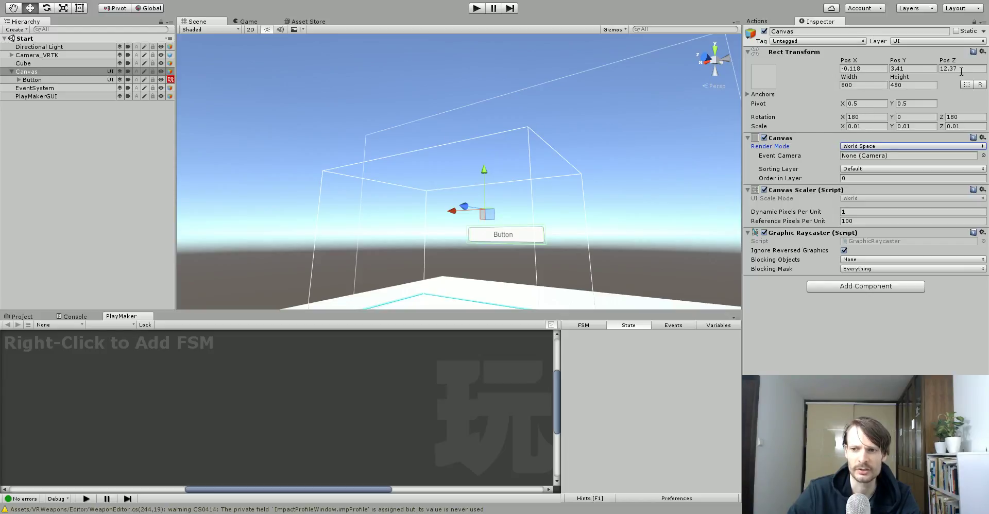
{"action": "left_click_drag", "start_coordinate": [529, 214], "coordinate": [588, 258], "text": "alt"}
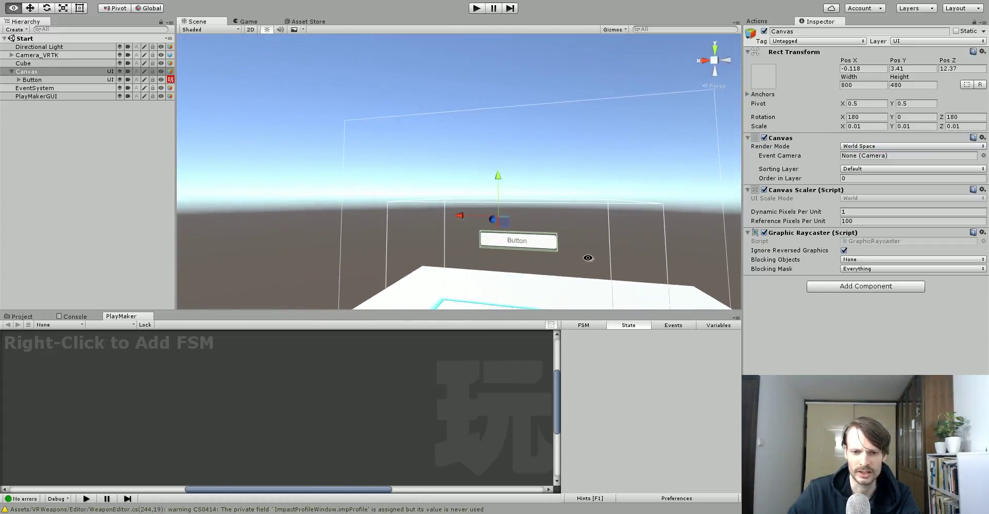
Change the Highlighted Color of the Canvas's Button to a saturated blue.
{"action": "left_click", "coordinate": [31, 80]}
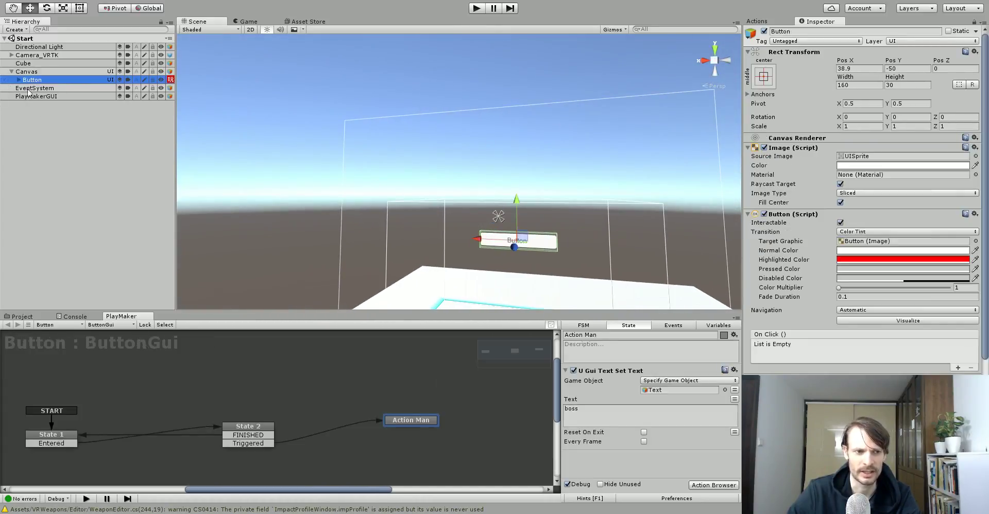
{"action": "left_click", "coordinate": [26, 72]}
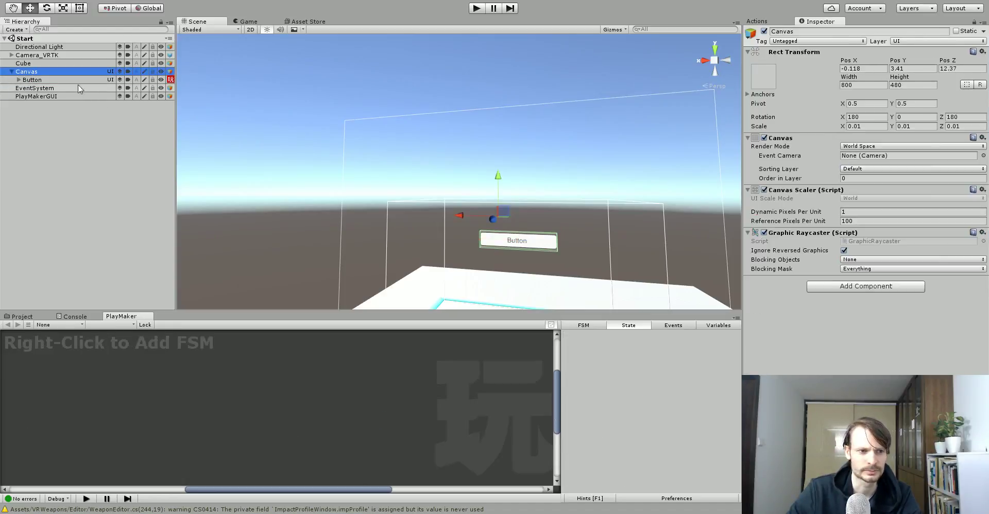
{"action": "left_click", "coordinate": [56, 81]}
{"action": "left_click", "coordinate": [32, 316]}
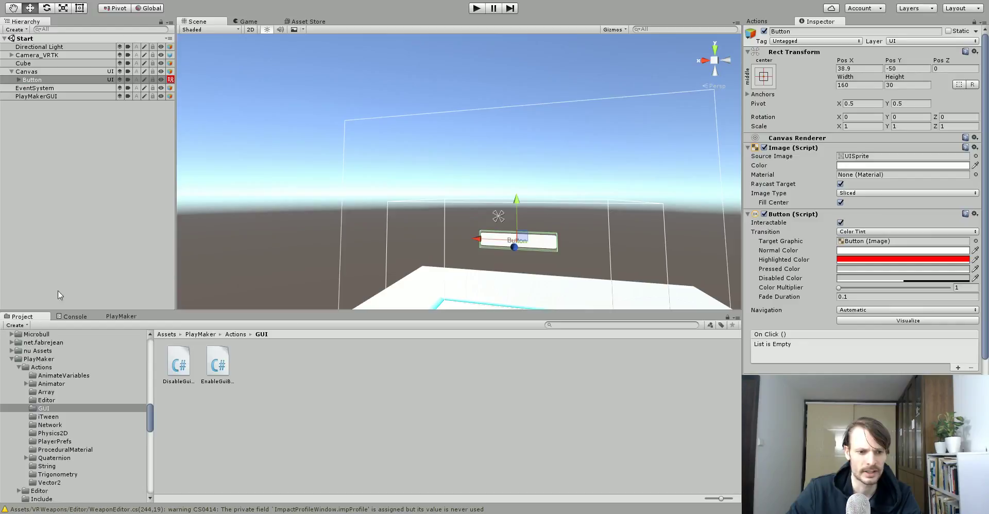
{"action": "scroll", "coordinate": [864, 199], "scroll_direction": "down", "scroll_amount": 3}
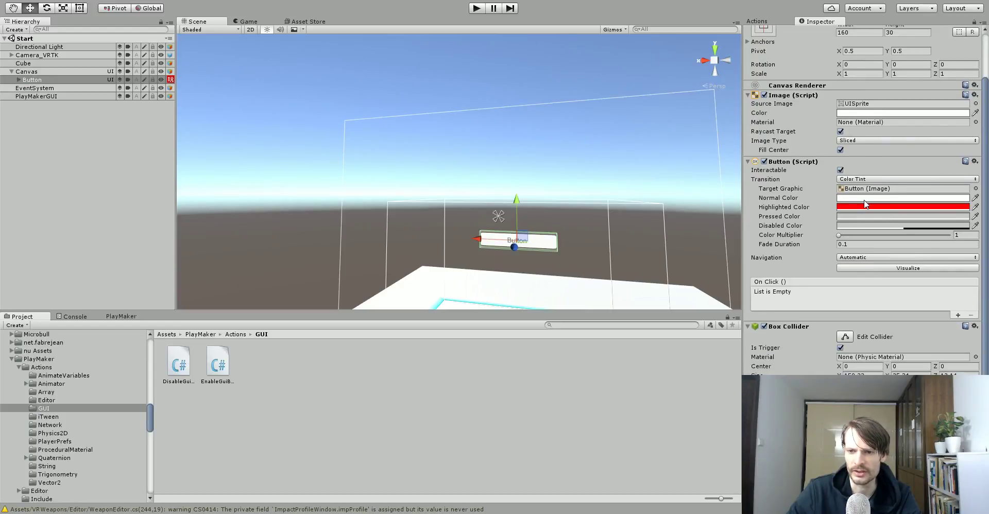
{"action": "scroll", "coordinate": [865, 204], "scroll_direction": "up", "scroll_amount": 3}
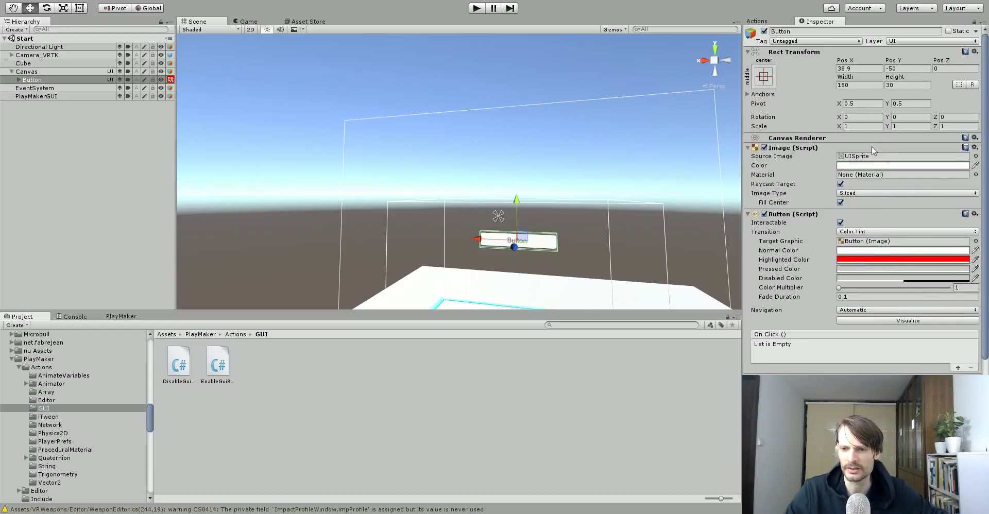
{"action": "scroll", "coordinate": [853, 111], "scroll_direction": "down", "scroll_amount": 3}
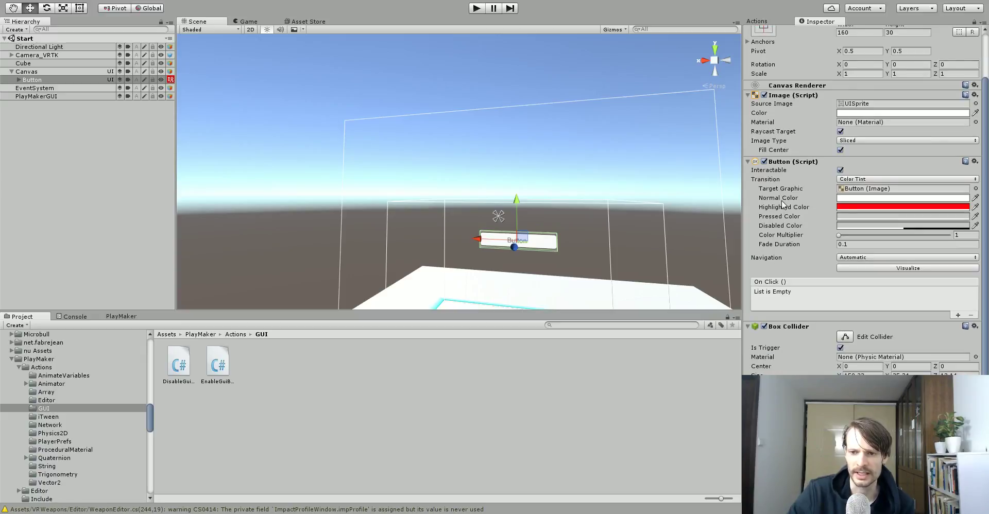
{"action": "left_click", "coordinate": [845, 207]}
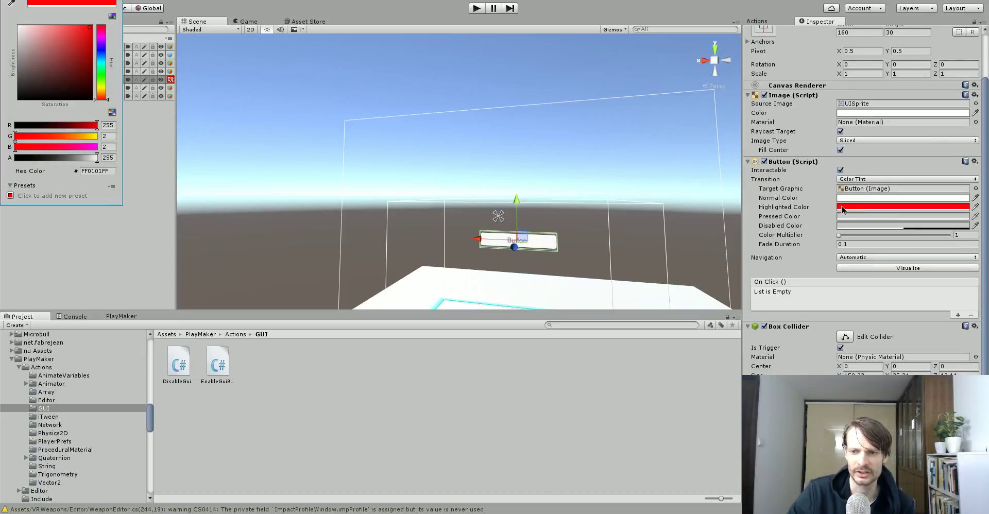
{"action": "left_click_drag", "start_coordinate": [54, 41], "coordinate": [74, 27]}
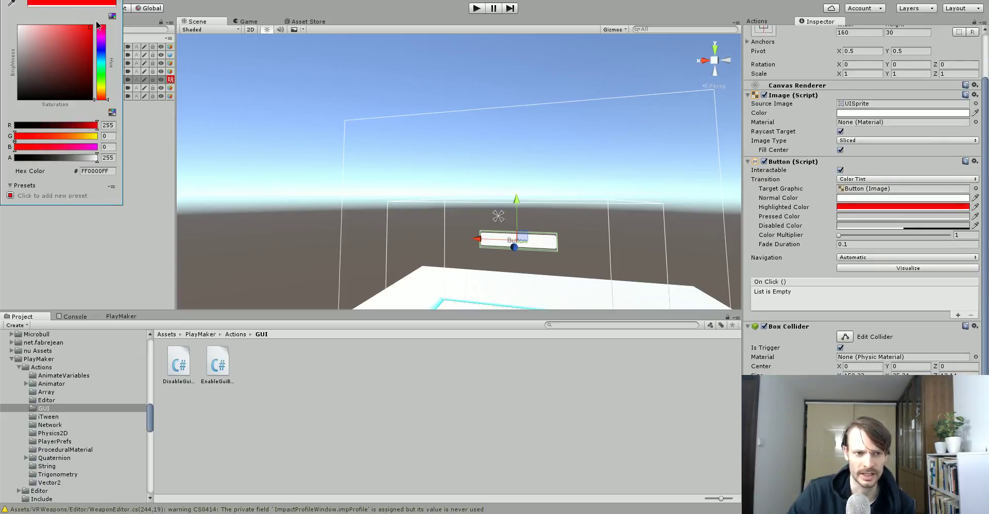
{"action": "left_click", "coordinate": [104, 48]}
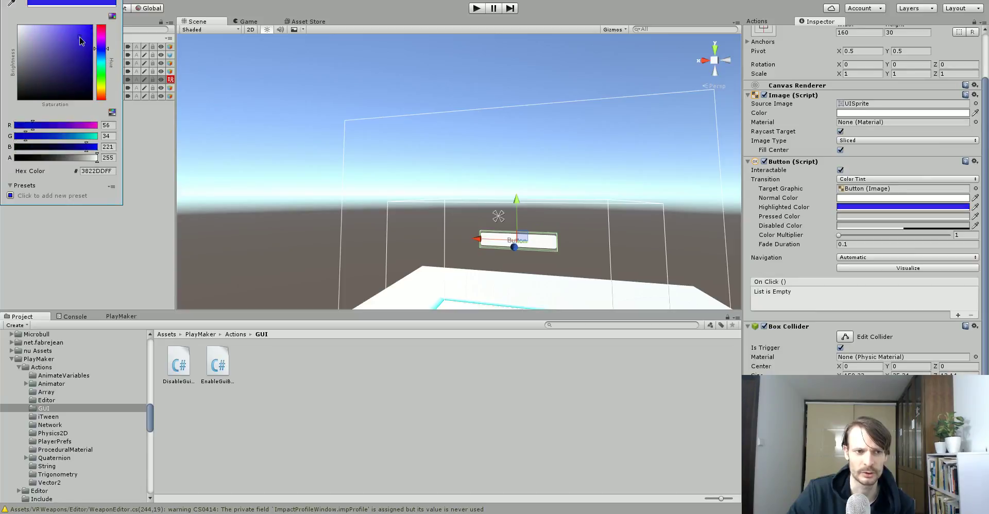
{"action": "key", "text": "Return"}
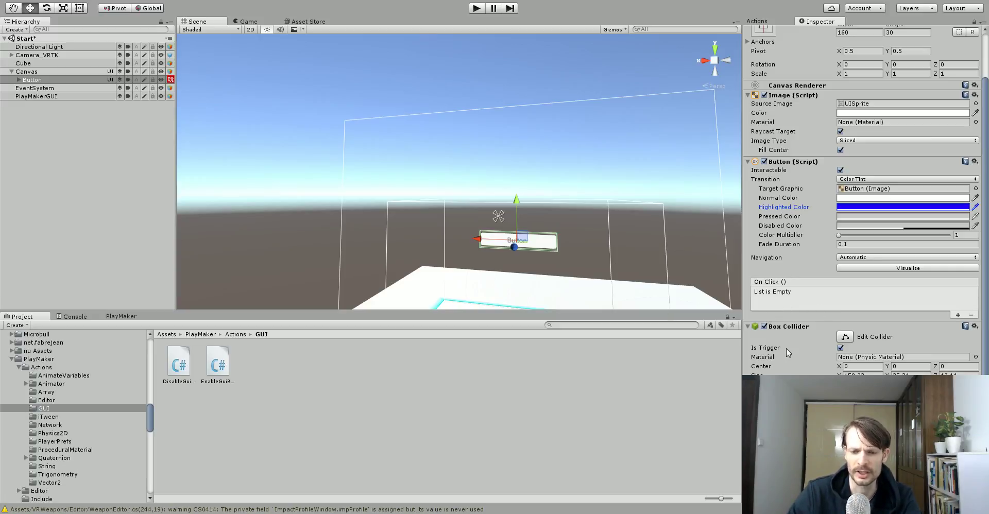
Replace the Button's existing Box Collider by removing it and adding a fresh Box Collider component.
{"action": "left_click_drag", "start_coordinate": [515, 241], "coordinate": [676, 256], "text": "alt"}
{"action": "left_click", "coordinate": [975, 326]}
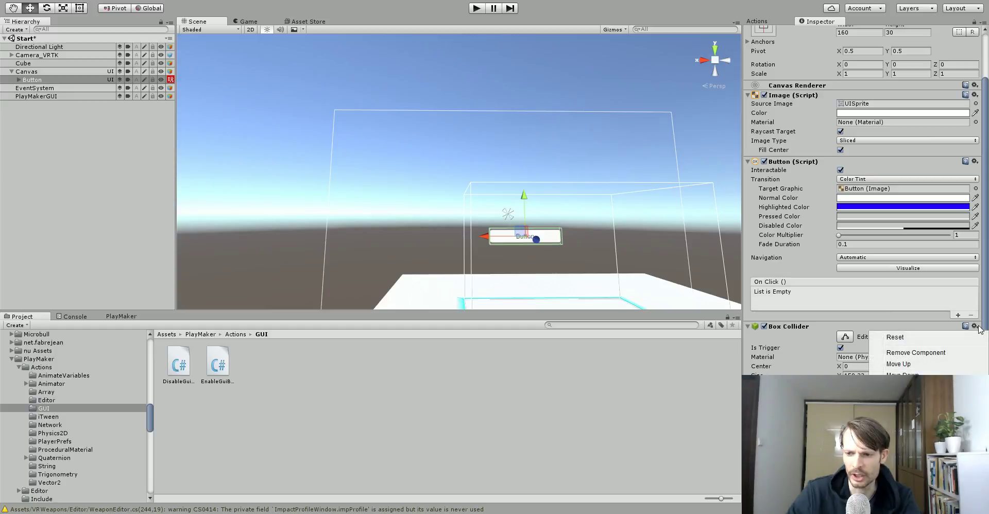
{"action": "left_click", "coordinate": [941, 355]}
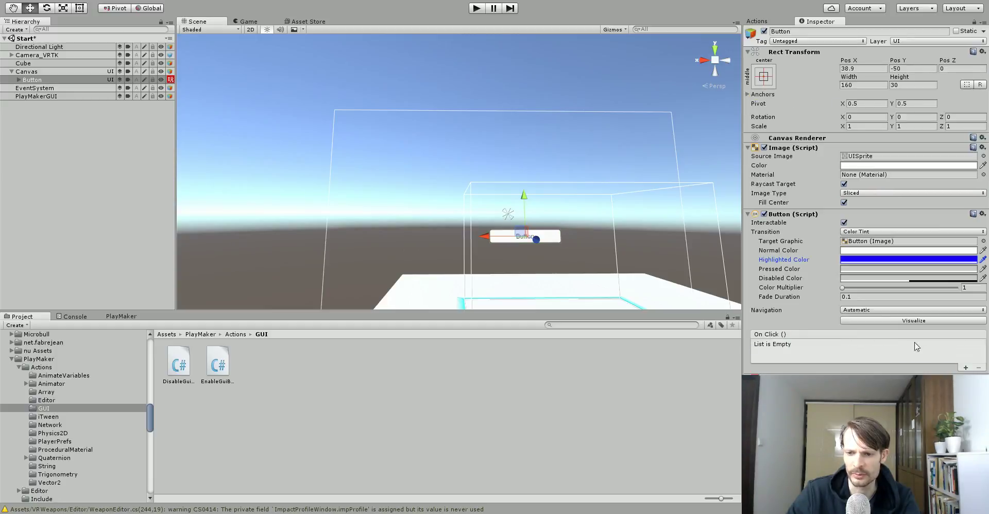
{"action": "left_click", "coordinate": [866, 393]}
{"action": "type", "text": "box"}
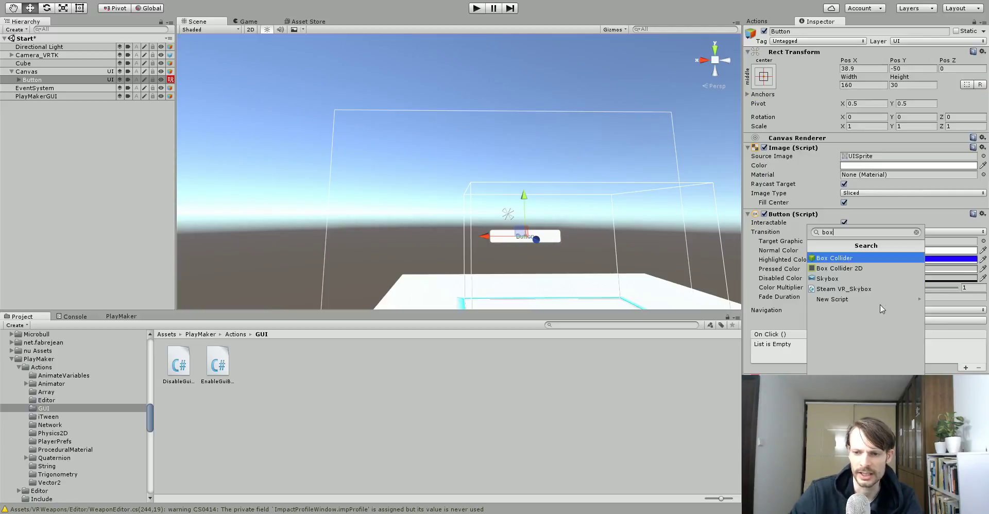
{"action": "left_click", "coordinate": [851, 260]}
{"action": "scroll", "coordinate": [853, 333], "scroll_direction": "down", "scroll_amount": 3}
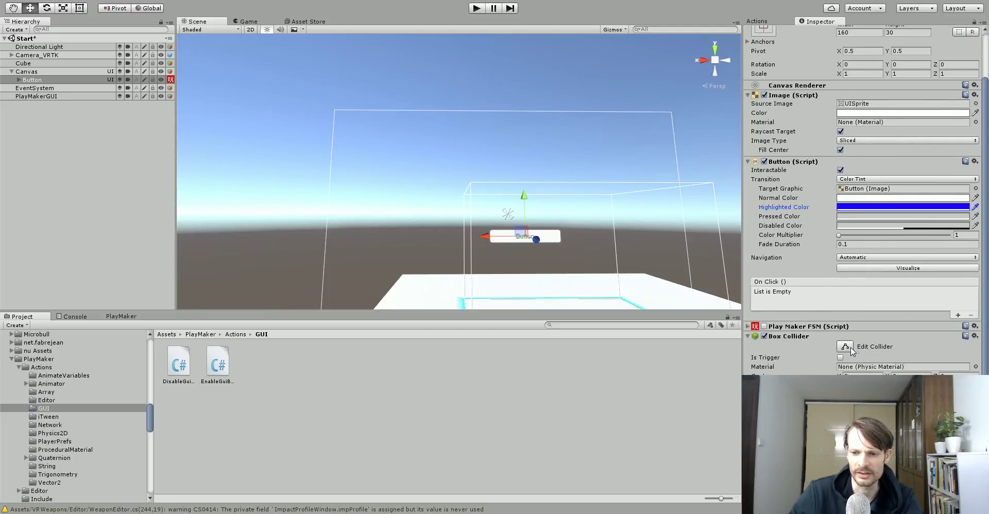
Enable Is Trigger on the Button's Box Collider after checking the collider's fit around the button.
{"action": "scroll", "coordinate": [565, 281], "scroll_direction": "up", "scroll_amount": 2}
{"action": "scroll", "coordinate": [567, 286], "scroll_direction": "up", "scroll_amount": 2}
{"action": "left_click_drag", "start_coordinate": [559, 264], "coordinate": [466, 247], "text": "alt"}
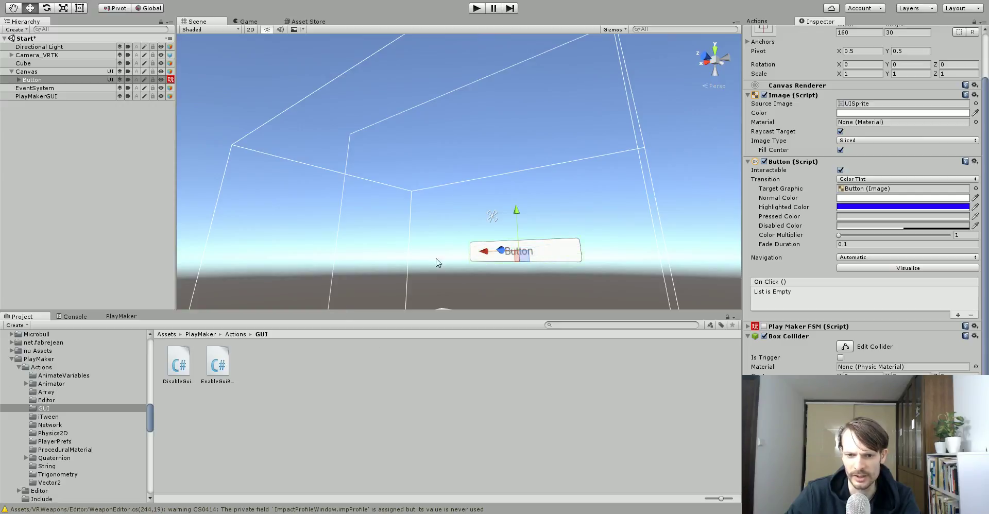
{"action": "left_click_drag", "start_coordinate": [504, 262], "coordinate": [582, 264], "text": "alt"}
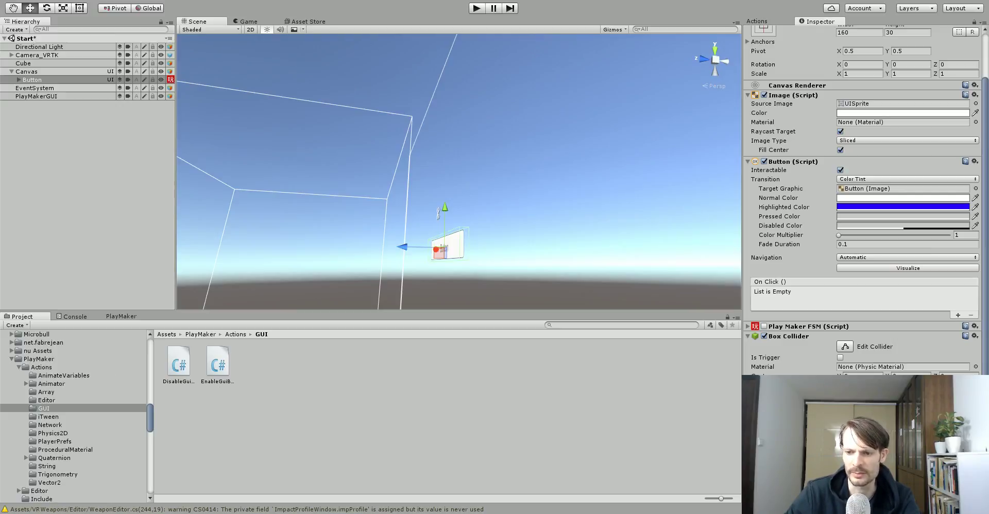
{"action": "left_click_drag", "start_coordinate": [436, 275], "coordinate": [610, 310], "text": "alt"}
{"action": "key", "text": "f"}
{"action": "left_click_drag", "start_coordinate": [448, 254], "coordinate": [470, 288], "text": "alt"}
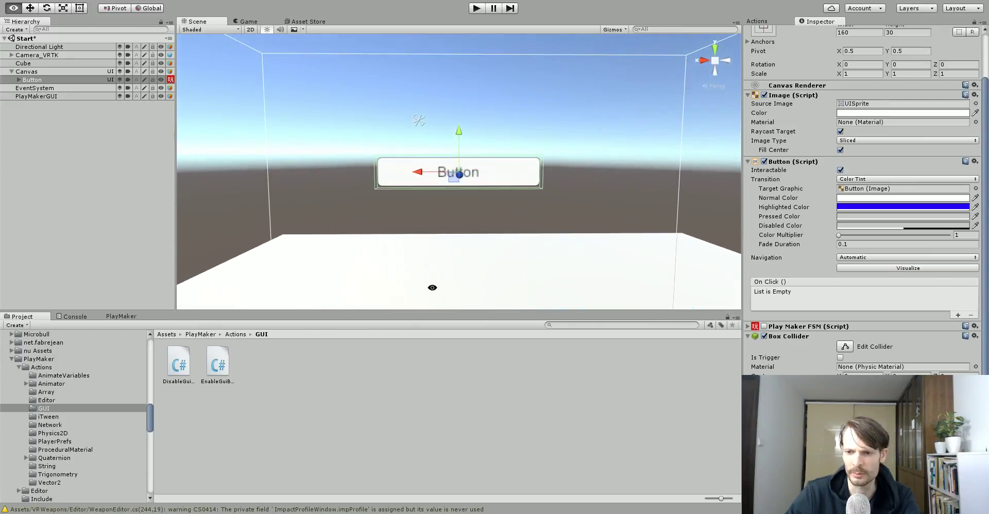
{"action": "left_click", "coordinate": [840, 357]}
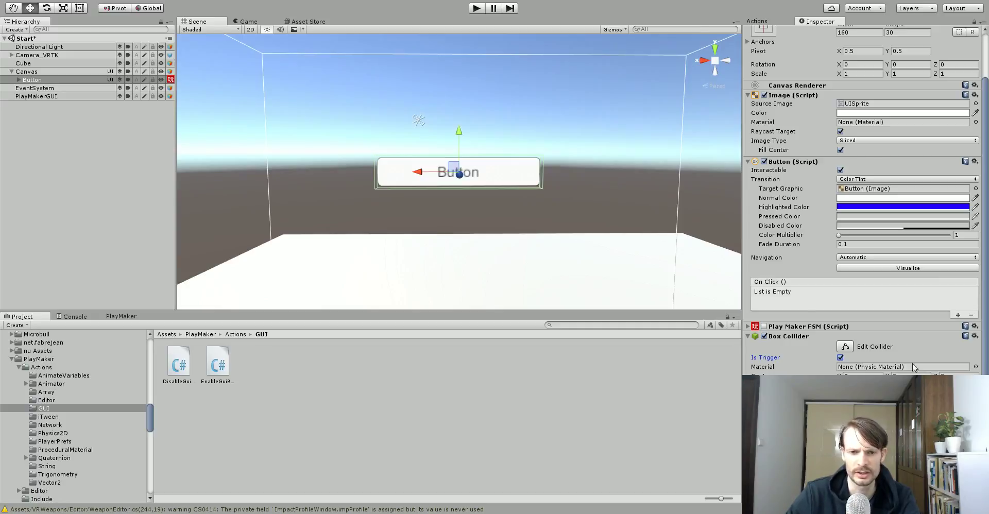
Move the Canvas along its Z axis to a Pos Z of about 13.23.
{"action": "left_click_drag", "start_coordinate": [446, 210], "coordinate": [529, 205], "text": "alt"}
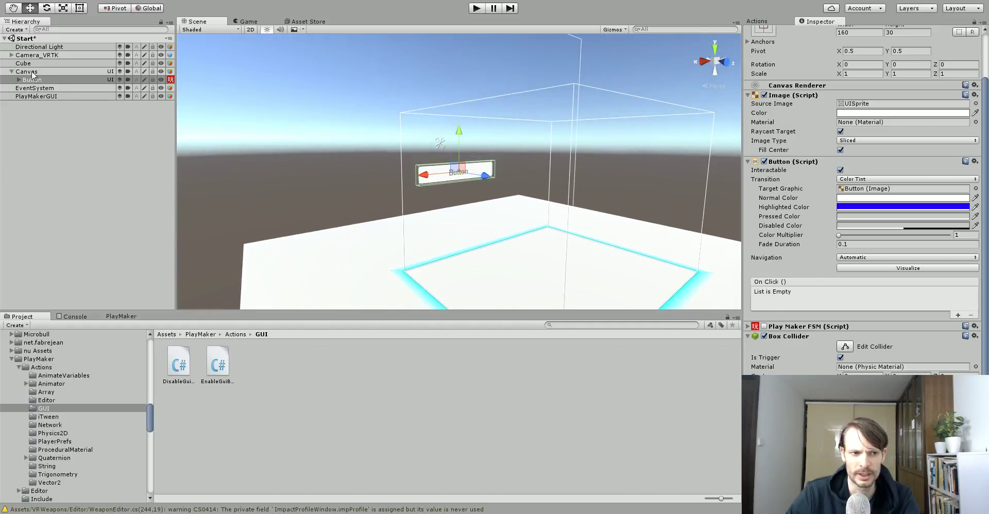
{"action": "left_click", "coordinate": [27, 71]}
{"action": "left_click_drag", "start_coordinate": [464, 150], "coordinate": [286, 161]}
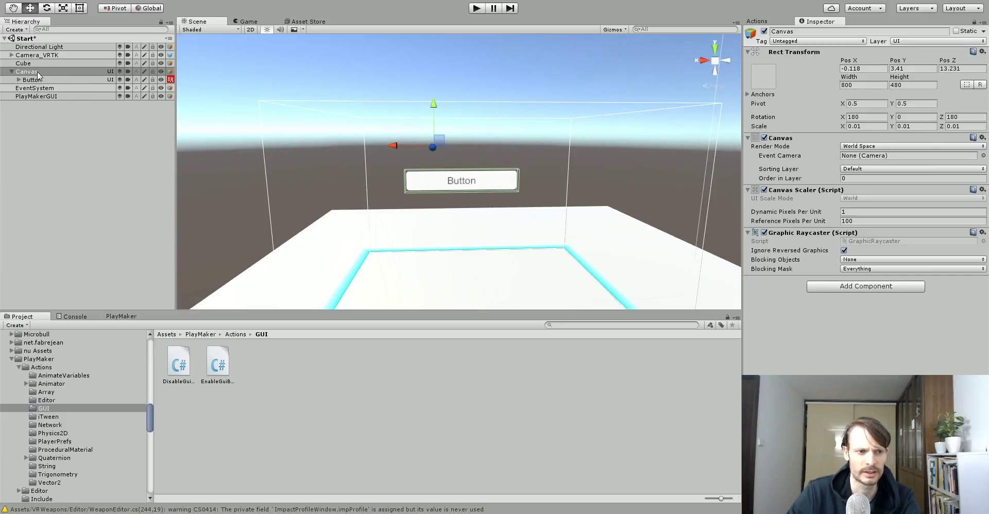
Set the label of the Button's Text child object to "Touch to Start".
{"action": "left_click", "coordinate": [18, 80]}
{"action": "left_click", "coordinate": [36, 87]}
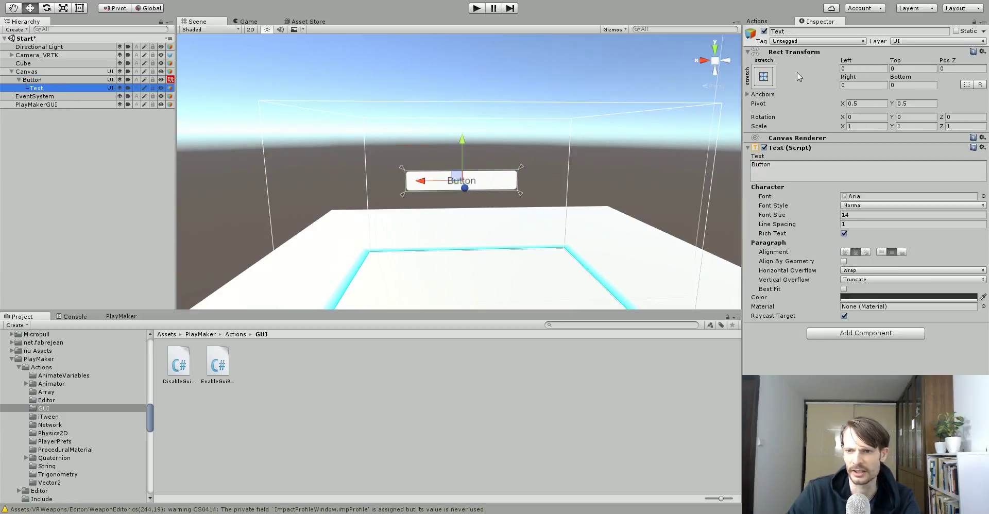
{"action": "left_click", "coordinate": [786, 165]}
{"action": "type", "text": "Touch to Start"}
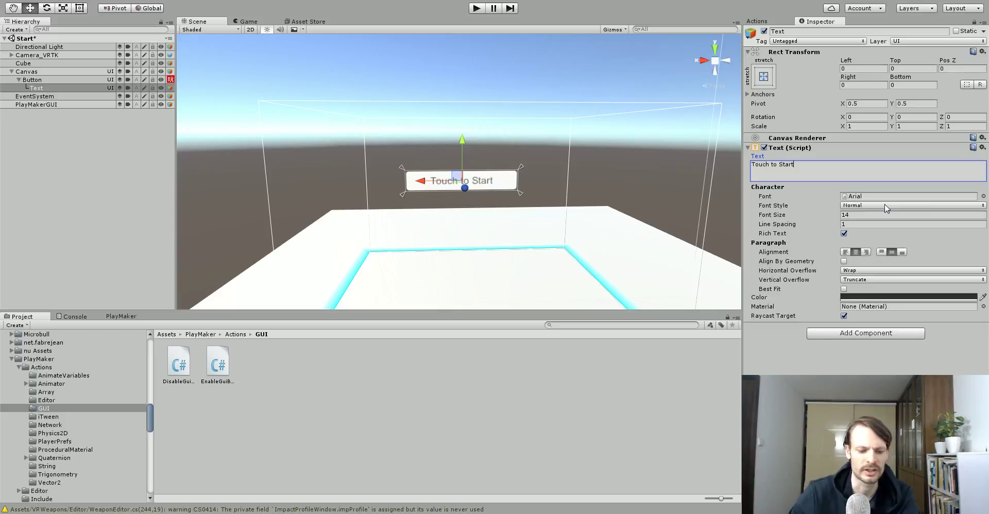
{"action": "mouse_move", "coordinate": [512, 233]}
{"action": "left_mouse_down", "text": "alt"}
{"action": "mouse_move", "coordinate": [688, 223]}
{"action": "mouse_move", "coordinate": [592, 254]}
{"action": "mouse_move", "coordinate": [499, 229]}
{"action": "left_mouse_up", "text": "alt"}
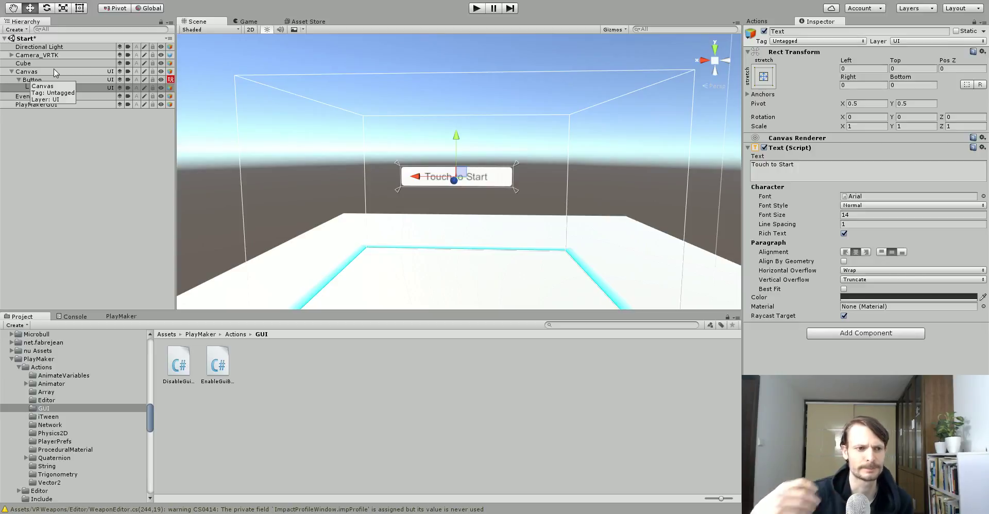
Expand Camera_VRTK down to the controllers under [CameraRig]Custom and inspect the components of Controller (left).
{"action": "left_click", "coordinate": [11, 71]}
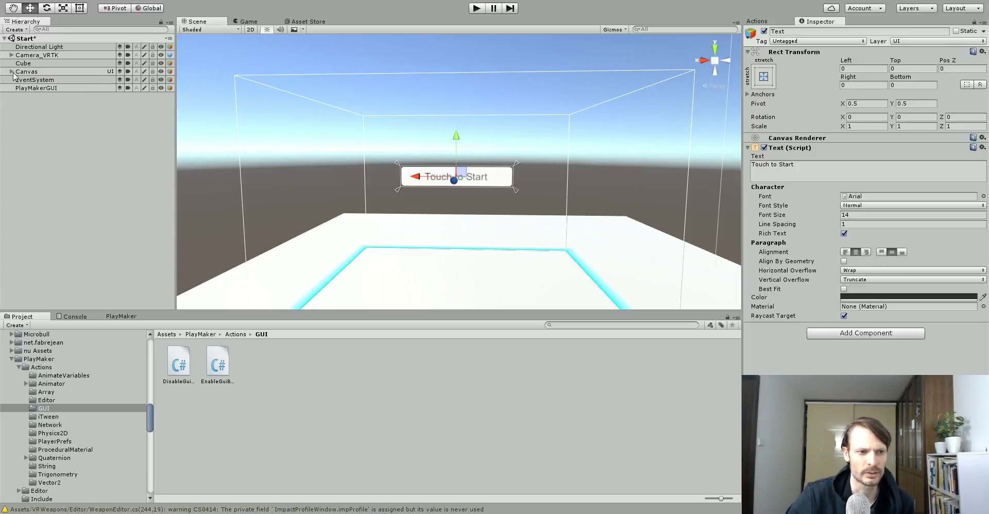
{"action": "left_click", "coordinate": [11, 56]}
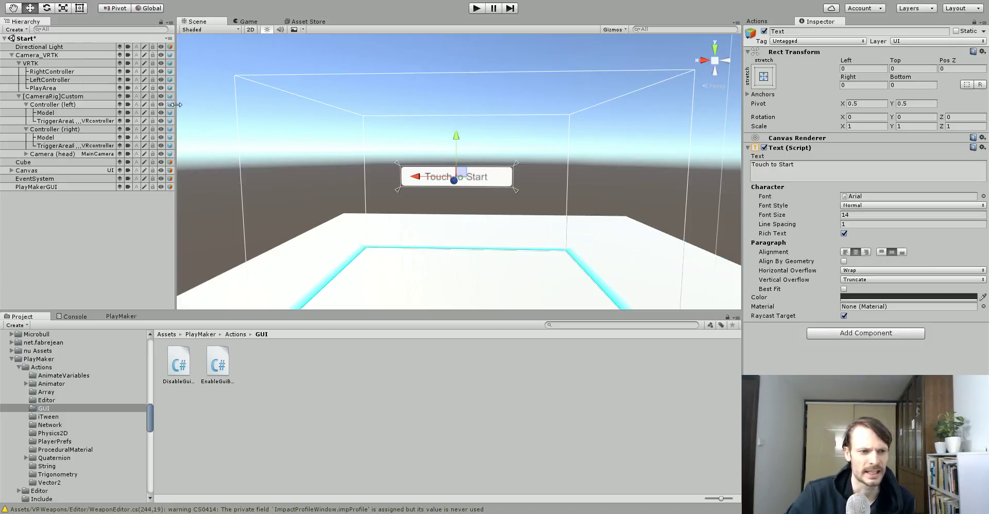
{"action": "left_click", "coordinate": [19, 97]}
{"action": "left_click", "coordinate": [18, 63]}
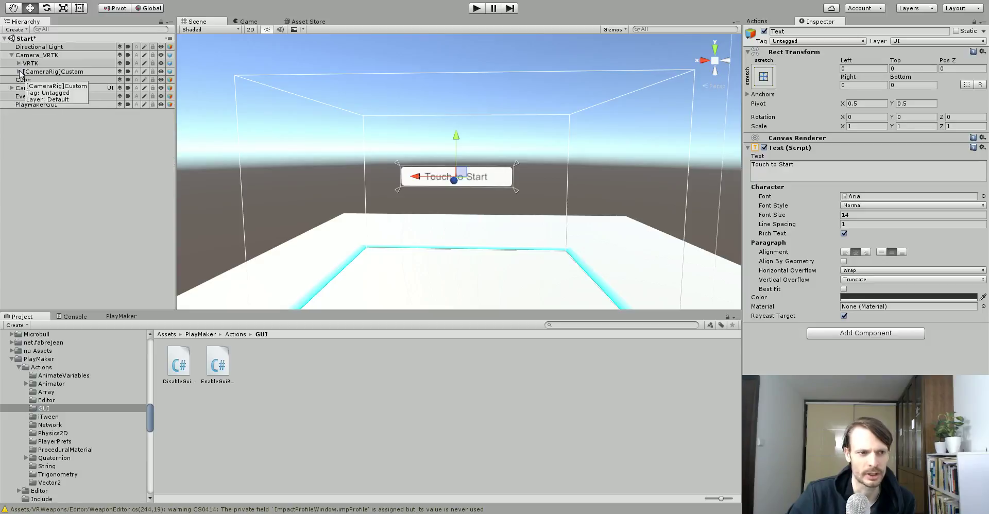
{"action": "left_click", "coordinate": [19, 72]}
{"action": "left_click", "coordinate": [27, 80]}
{"action": "left_click", "coordinate": [26, 88]}
{"action": "left_click", "coordinate": [62, 81]}
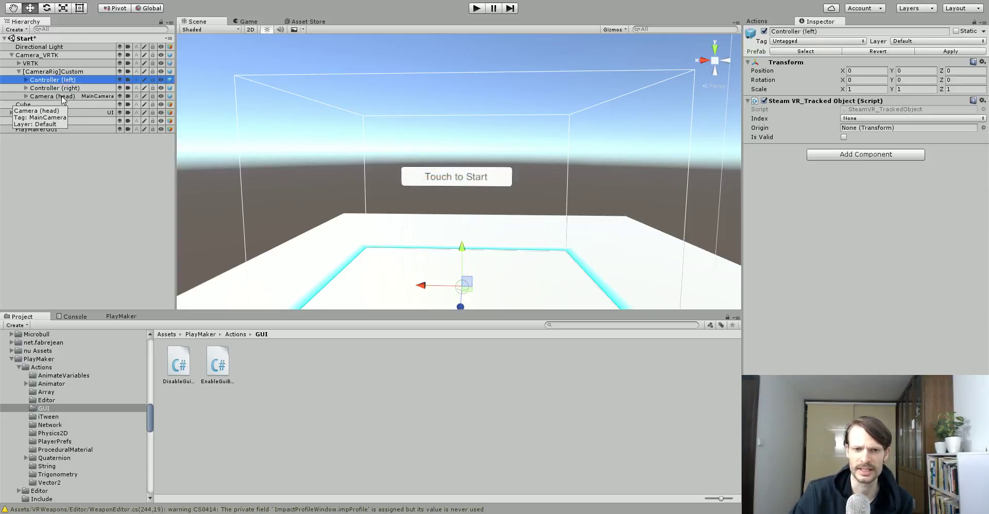
Inspect the Model object under Controller (right) and frame it in the Scene view.
{"action": "left_click", "coordinate": [26, 88]}
{"action": "left_click", "coordinate": [61, 96]}
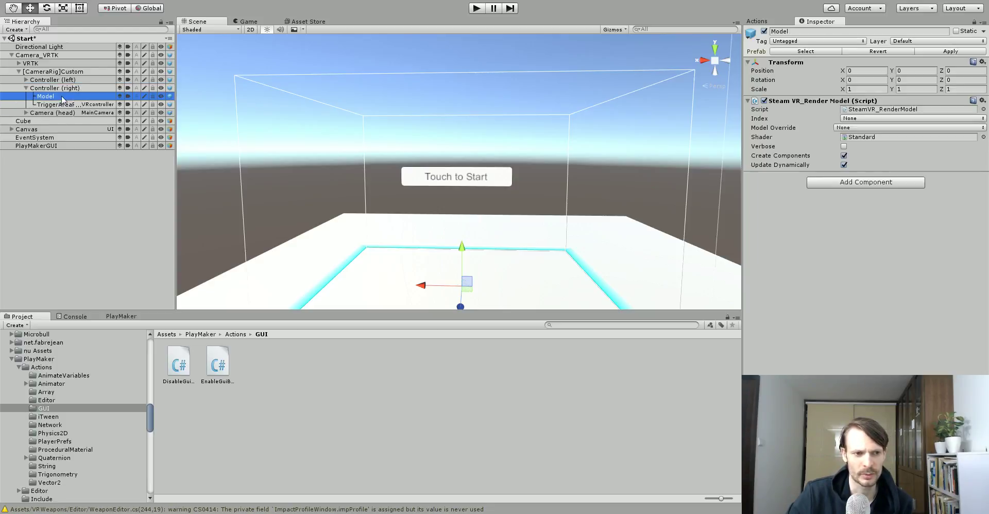
{"action": "double_click", "coordinate": [61, 96]}
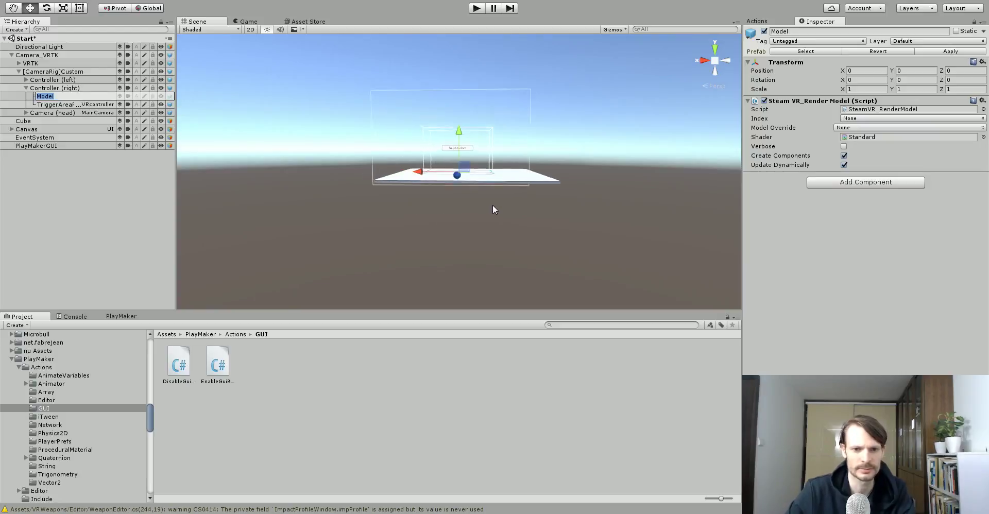
{"action": "scroll", "coordinate": [503, 237], "scroll_direction": "up", "scroll_amount": 5}
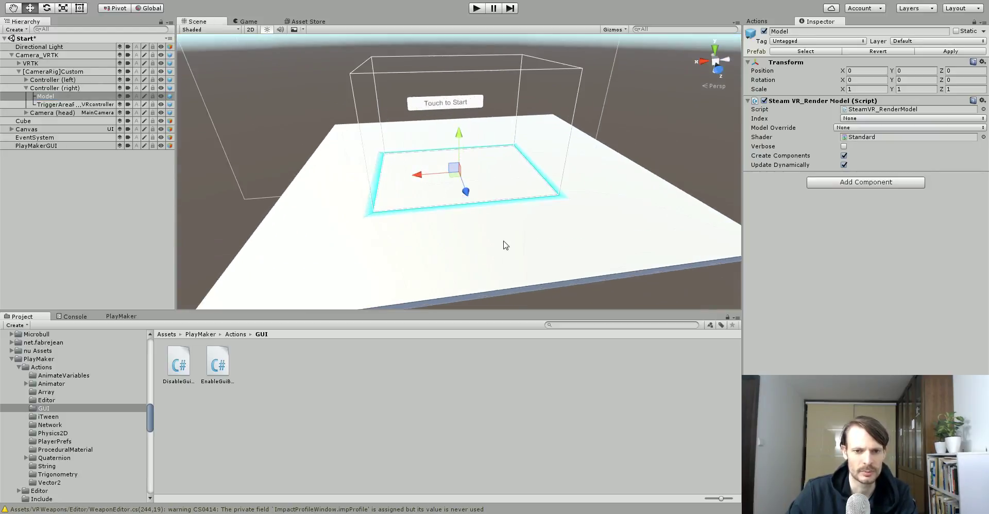
Inspect the collider, renderer and Rigidbody settings of TriggerAreaRight under Controller (right), and widen the Hierarchy to show its full name and tag.
{"action": "left_click", "coordinate": [160, 98]}
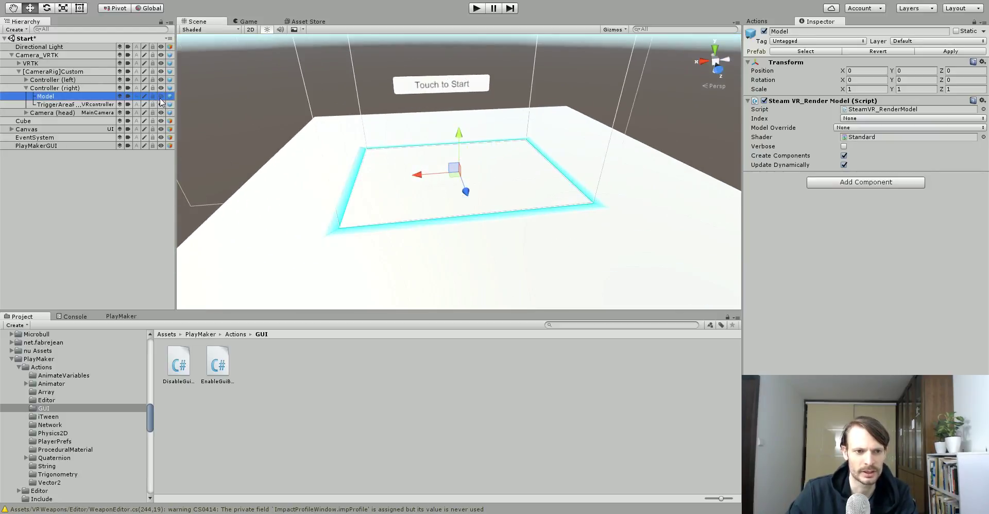
{"action": "scroll", "coordinate": [319, 152], "scroll_direction": "up", "scroll_amount": 5}
{"action": "mouse_move", "coordinate": [446, 158]}
{"action": "left_mouse_down", "text": "alt"}
{"action": "mouse_move", "coordinate": [419, 159]}
{"action": "mouse_move", "coordinate": [470, 155]}
{"action": "mouse_move", "coordinate": [453, 158]}
{"action": "left_mouse_up", "text": "alt"}
{"action": "left_click", "coordinate": [63, 97]}
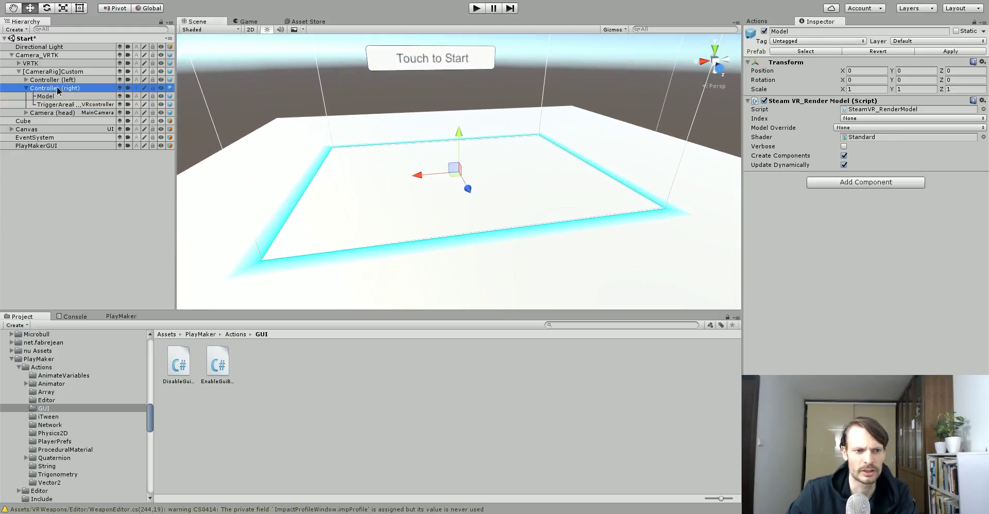
{"action": "left_click", "coordinate": [62, 106]}
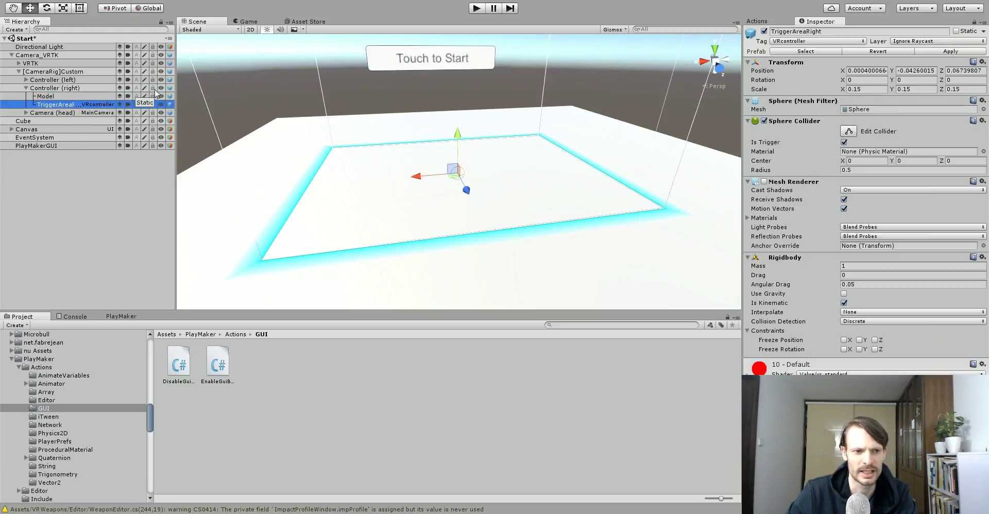
{"action": "left_click_drag", "start_coordinate": [176, 82], "coordinate": [220, 77]}
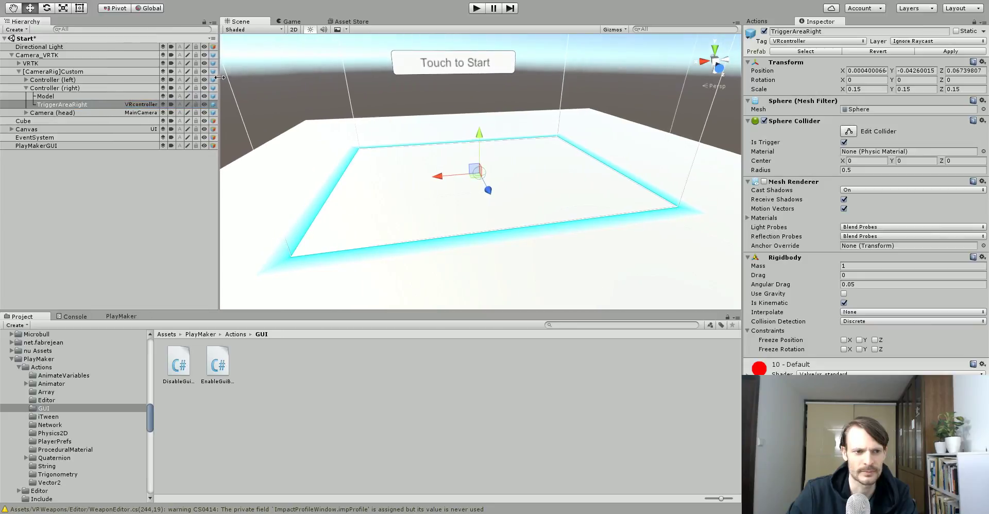
{"action": "left_click_drag", "start_coordinate": [589, 181], "coordinate": [613, 187], "text": "alt"}
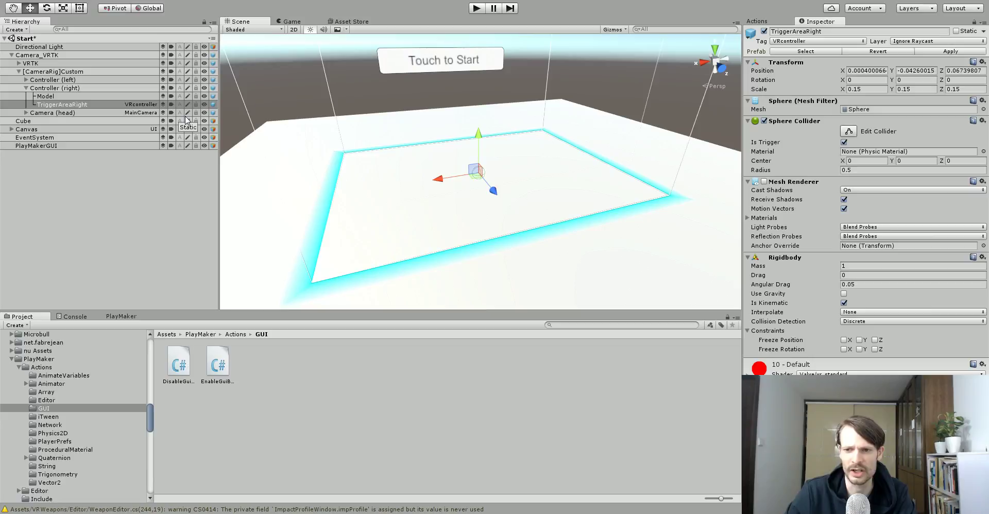
{"action": "left_click_drag", "start_coordinate": [331, 148], "coordinate": [325, 132], "text": "alt"}
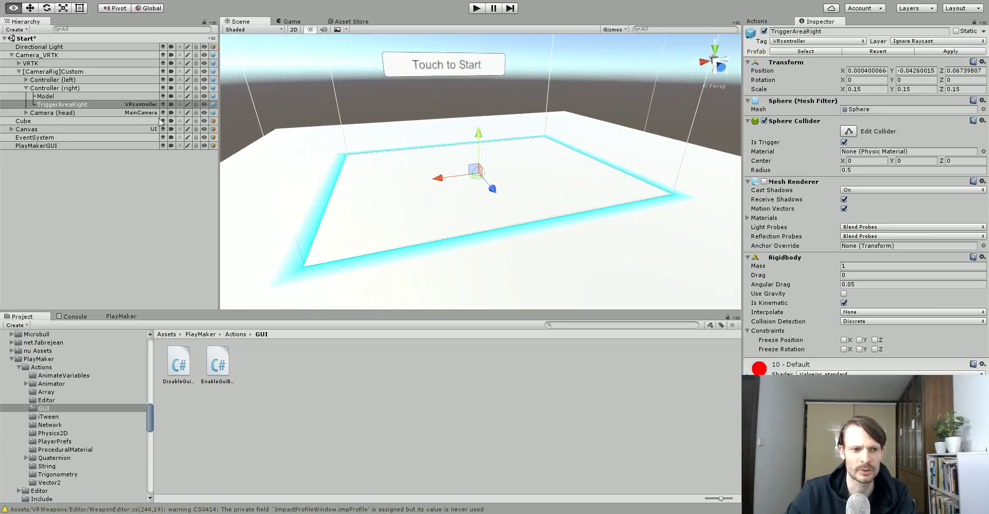
Create a 3D sphere as a child of Controller (right).
{"action": "right_click", "coordinate": [72, 89]}
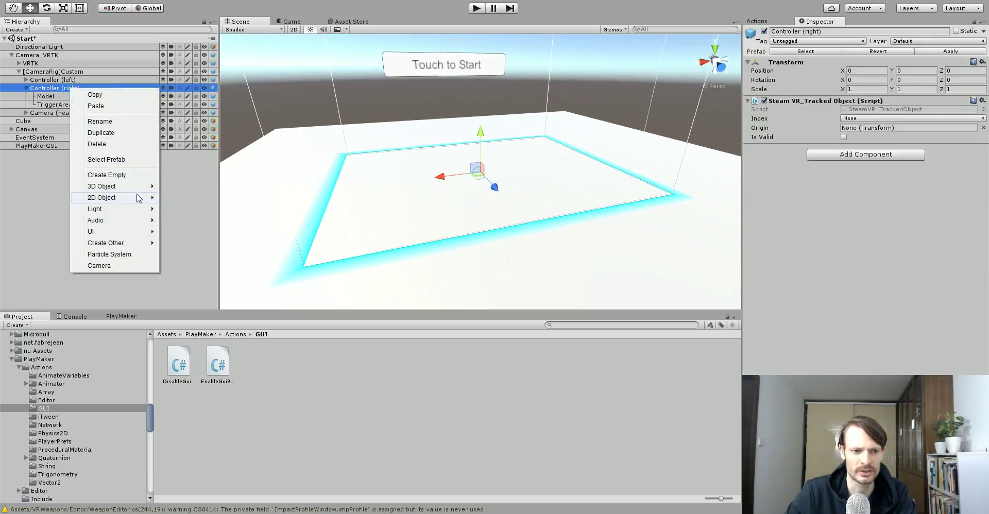
{"action": "mouse_move", "coordinate": [141, 187]}
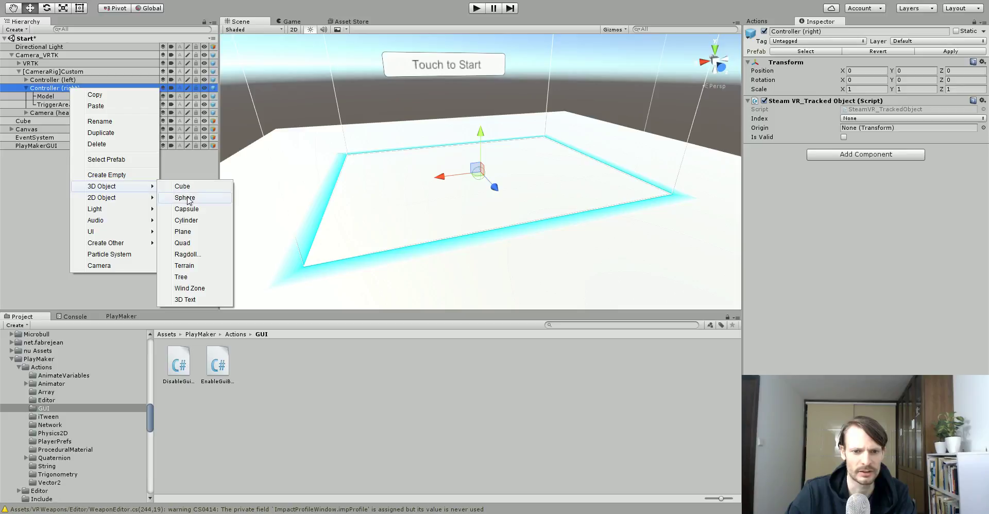
{"action": "left_click", "coordinate": [185, 197]}
{"action": "left_click_drag", "start_coordinate": [441, 205], "coordinate": [505, 206], "text": "alt"}
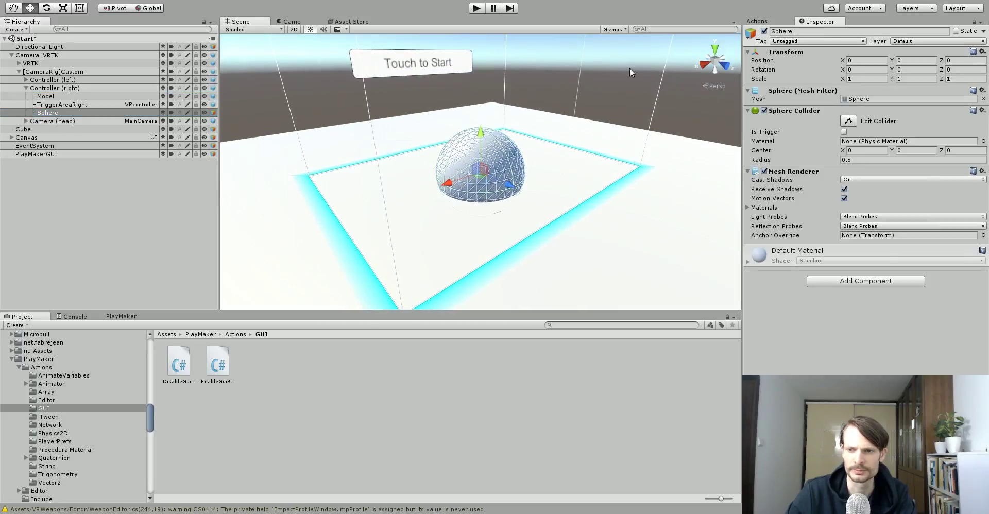
Set the new sphere's scale to 0.1 on X, Y and Z and check its size in the scene.
{"action": "left_click", "coordinate": [870, 78]}
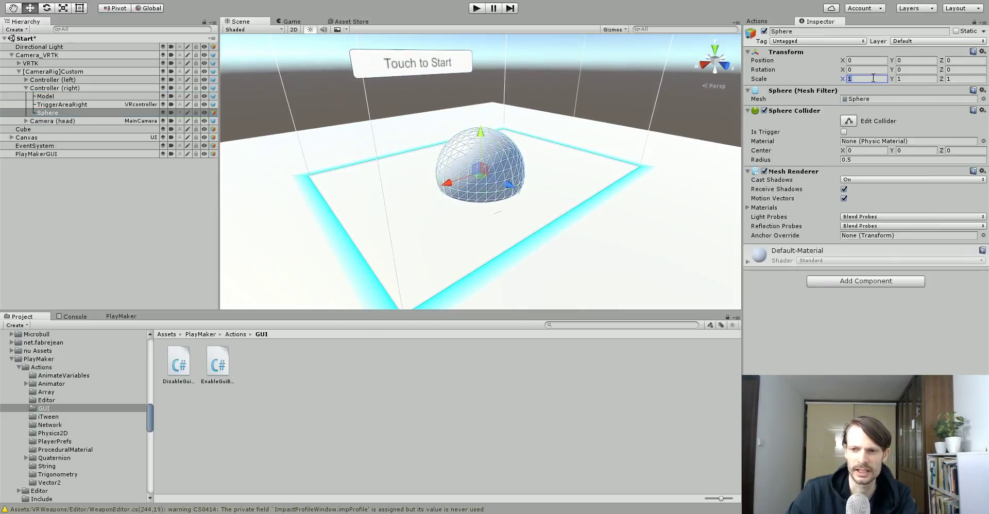
{"action": "type", "text": ".1"}
{"action": "key", "text": "Tab"}
{"action": "type", "text": ".1"}
{"action": "key", "text": "Tab"}
{"action": "type", "text": ".1"}
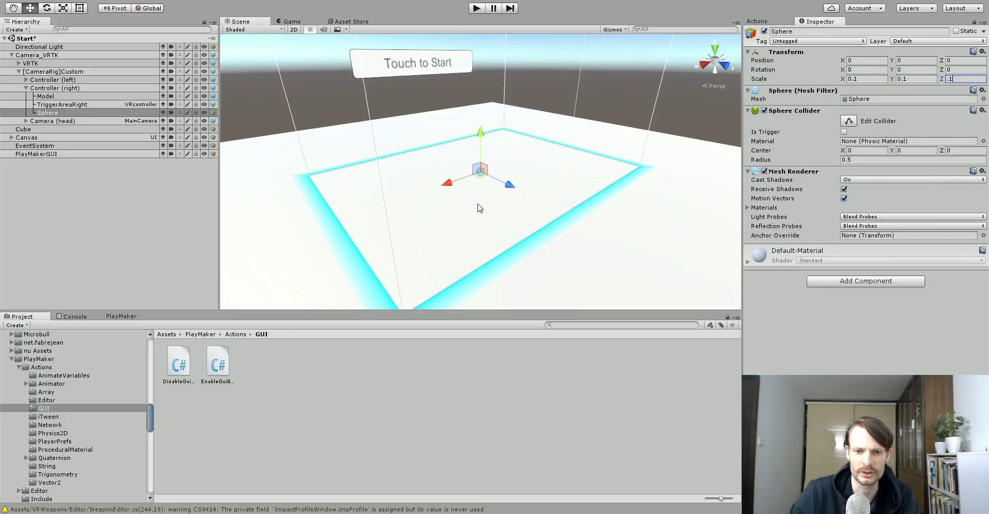
{"action": "scroll", "coordinate": [484, 209], "scroll_direction": "up", "scroll_amount": 5}
{"action": "left_click_drag", "start_coordinate": [495, 212], "coordinate": [465, 184], "text": "alt"}
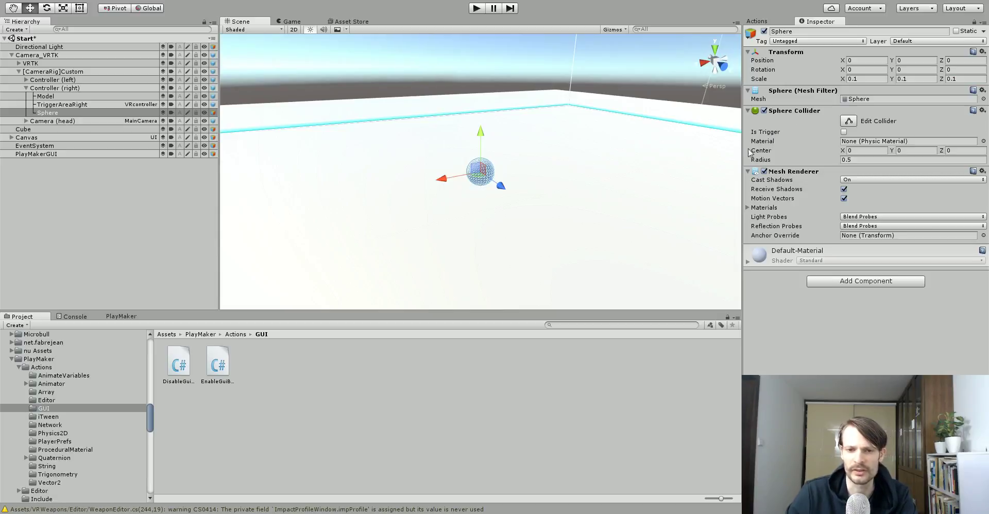
{"action": "left_click_drag", "start_coordinate": [550, 173], "coordinate": [613, 194], "text": "alt"}
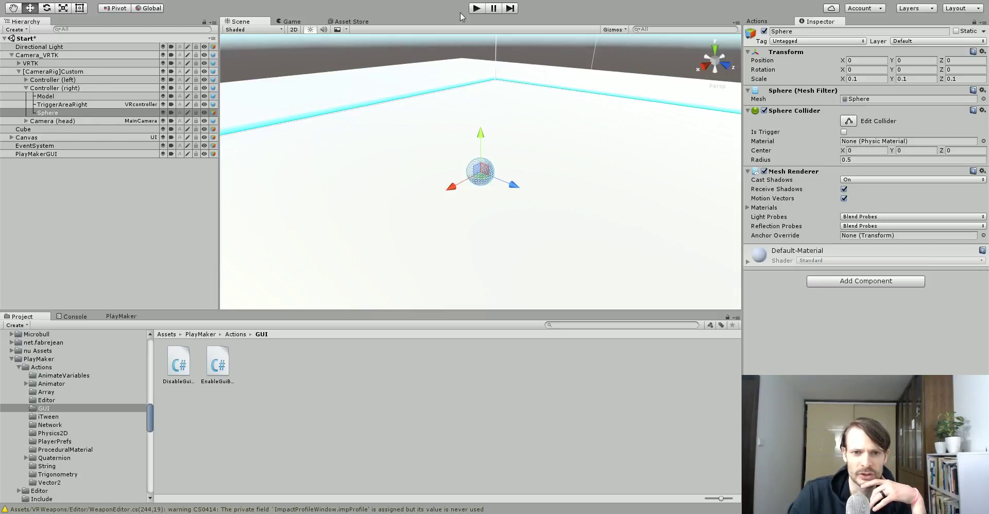
Run the scene in Play mode, switch to the Scene view, and stop playback.
{"action": "left_click", "coordinate": [476, 8]}
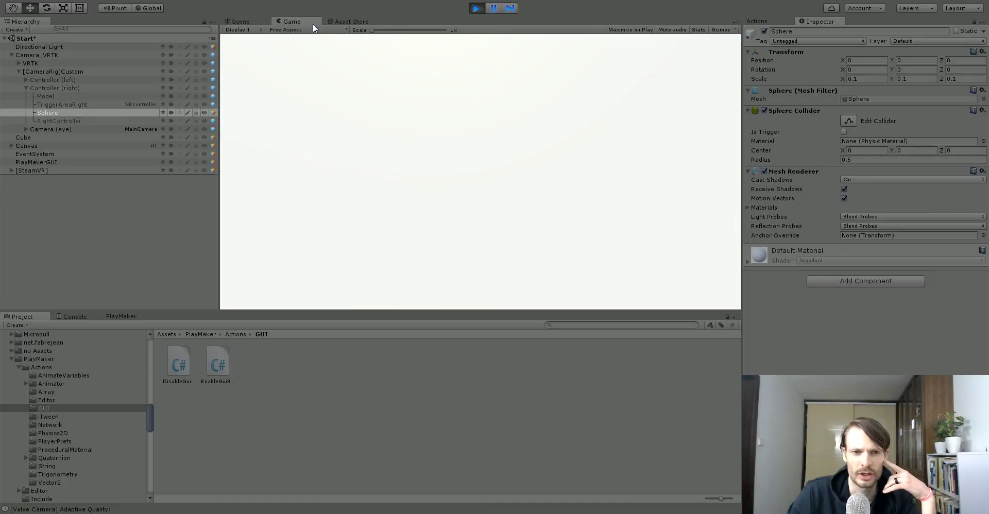
{"action": "left_click", "coordinate": [241, 21]}
{"action": "left_click", "coordinate": [476, 9]}
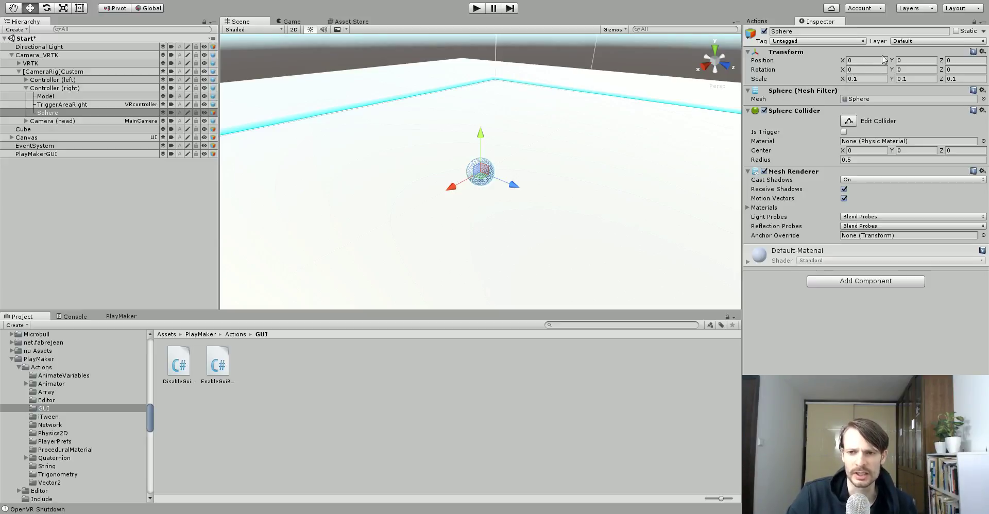
Add a Rigidbody component to the sphere with Use Gravity off and Is Kinematic on.
{"action": "left_click", "coordinate": [85, 105]}
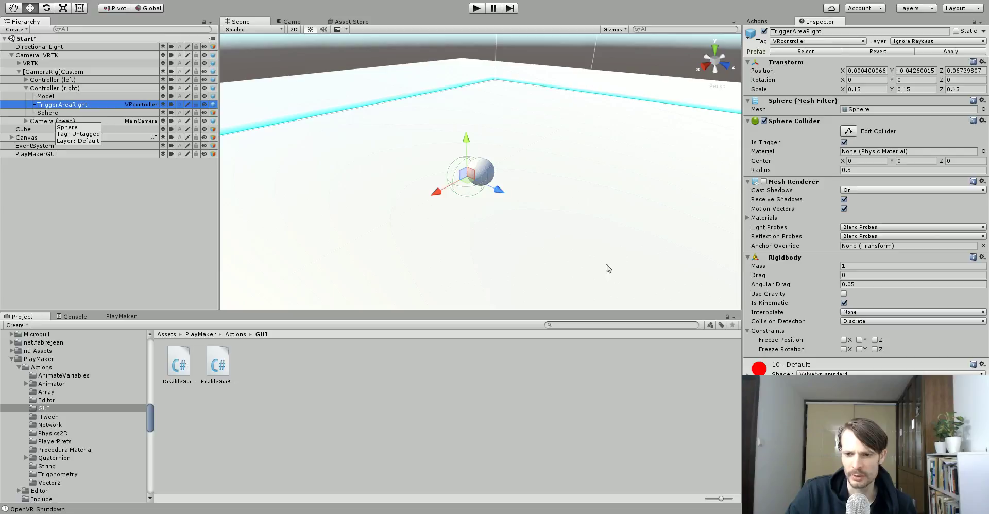
{"action": "left_click", "coordinate": [56, 112]}
{"action": "left_click", "coordinate": [826, 281]}
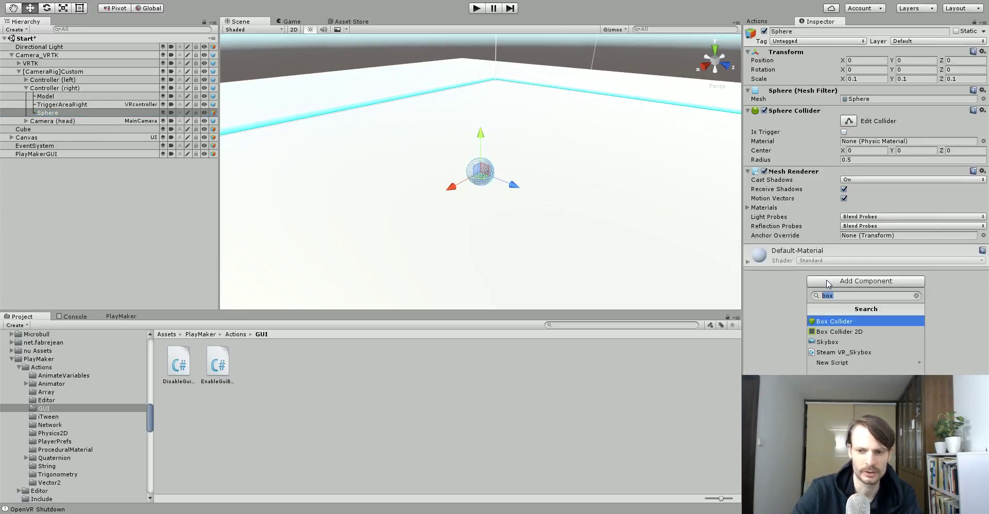
{"action": "type", "text": "rigi"}
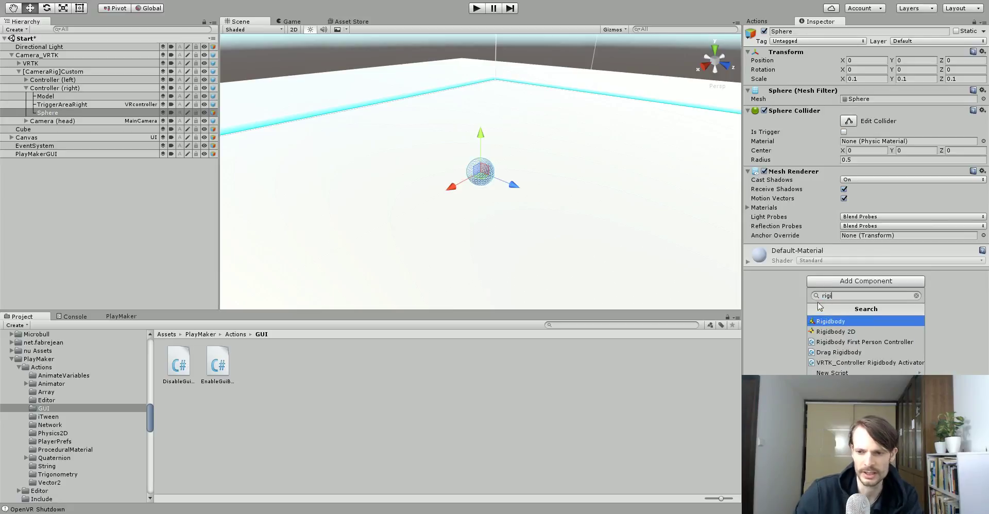
{"action": "left_click", "coordinate": [828, 321]}
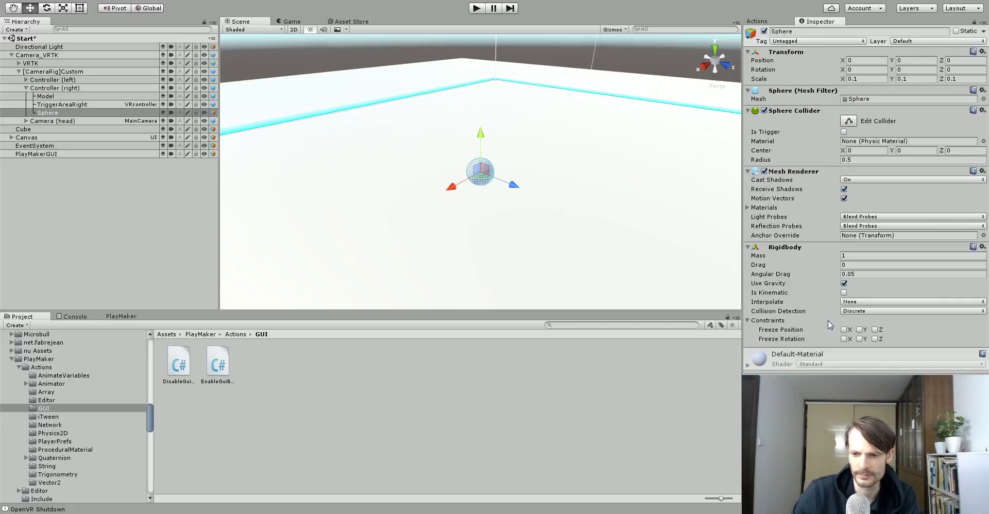
{"action": "left_click", "coordinate": [844, 283]}
{"action": "left_click", "coordinate": [844, 292]}
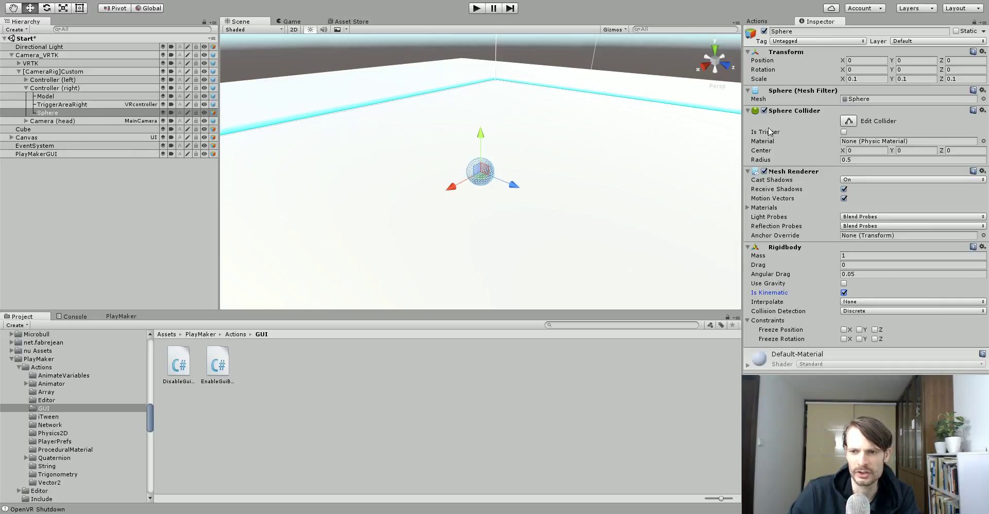
Turn on Is Trigger for the sphere's collider and disable its Mesh Renderer, using TriggerAreaRight as reference.
{"action": "left_click", "coordinate": [844, 132]}
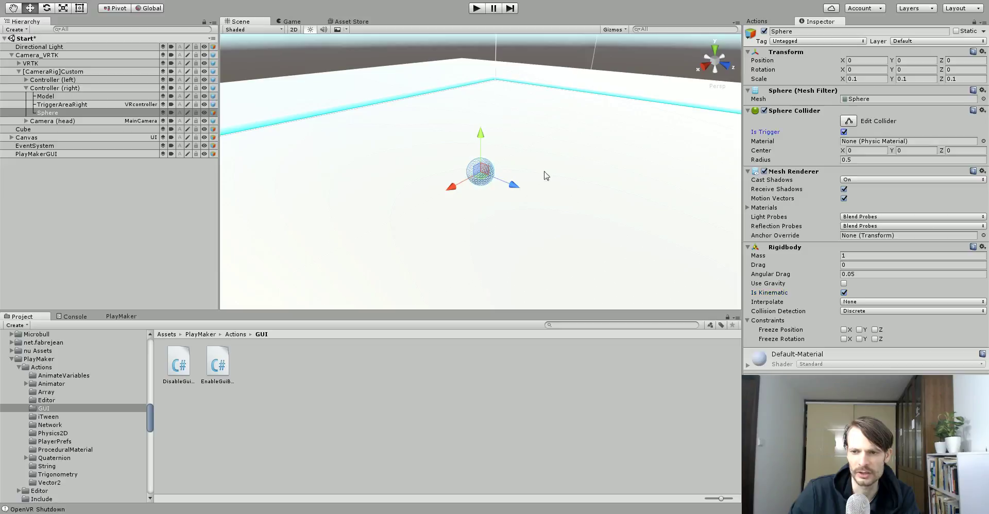
{"action": "left_click", "coordinate": [65, 105]}
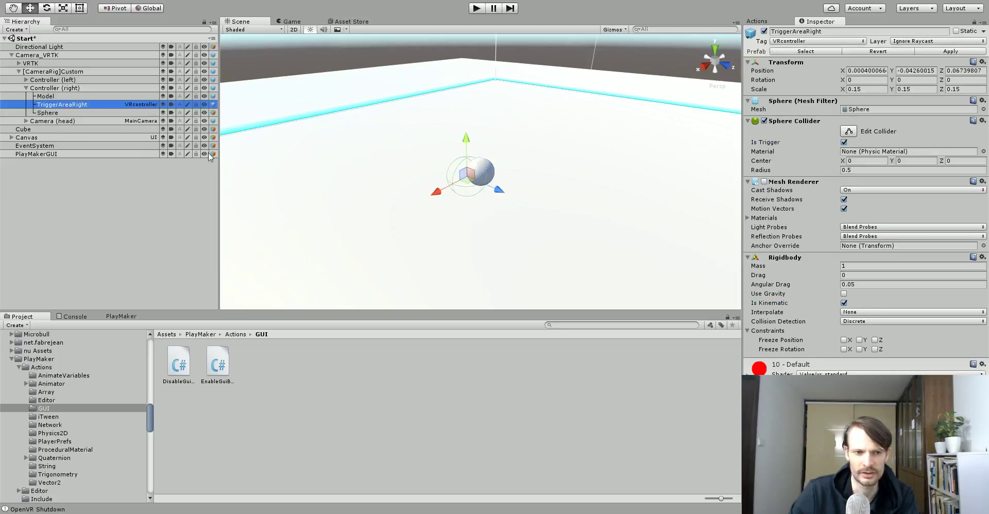
{"action": "left_click", "coordinate": [46, 113]}
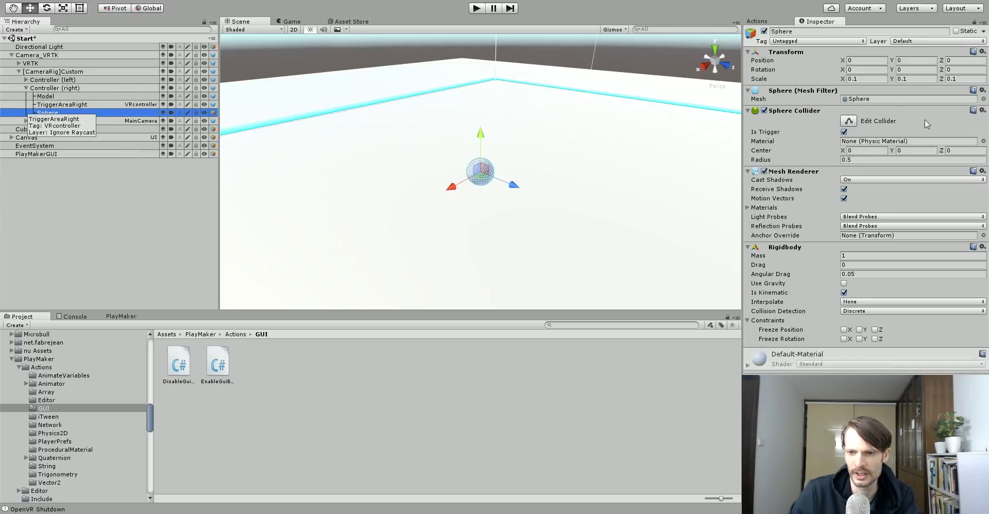
{"action": "left_click", "coordinate": [764, 171]}
{"action": "left_click_drag", "start_coordinate": [560, 205], "coordinate": [533, 192], "text": "alt"}
Rename the sphere under Controller (right) to "FancyName".
{"action": "left_click", "coordinate": [809, 31]}
{"action": "type", "text": "FancyName"}
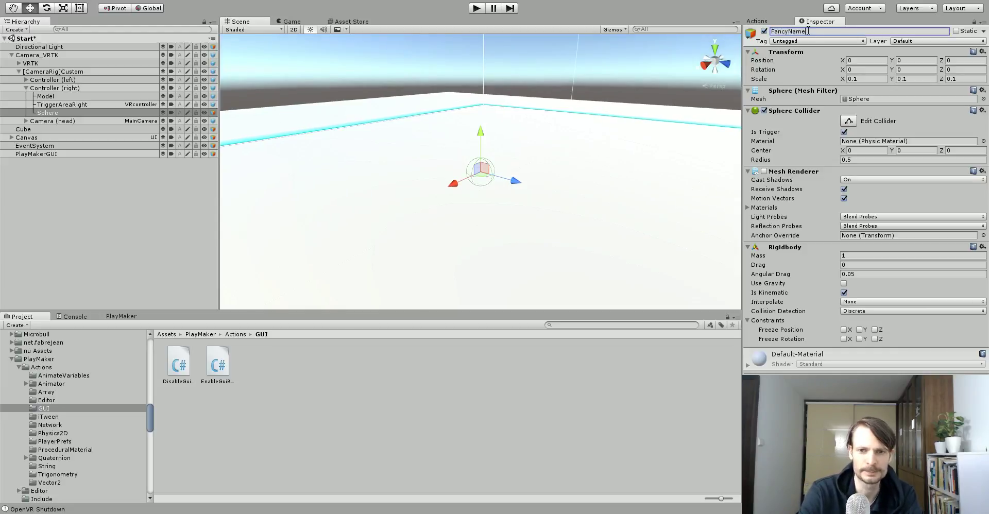
{"action": "key", "text": "Return"}
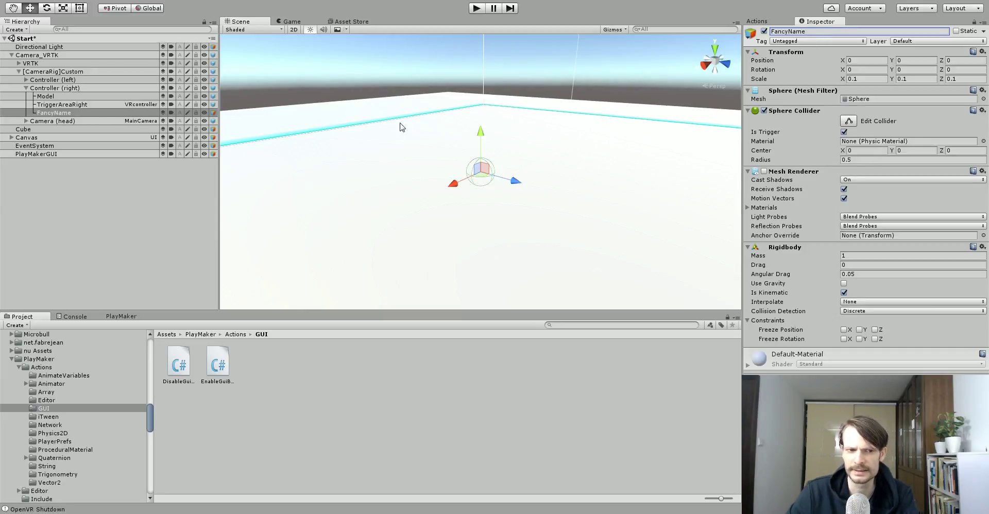
Compare FancyName with TriggerAreaRight and assign FancyName the VRcontroller tag.
{"action": "left_click", "coordinate": [47, 105]}
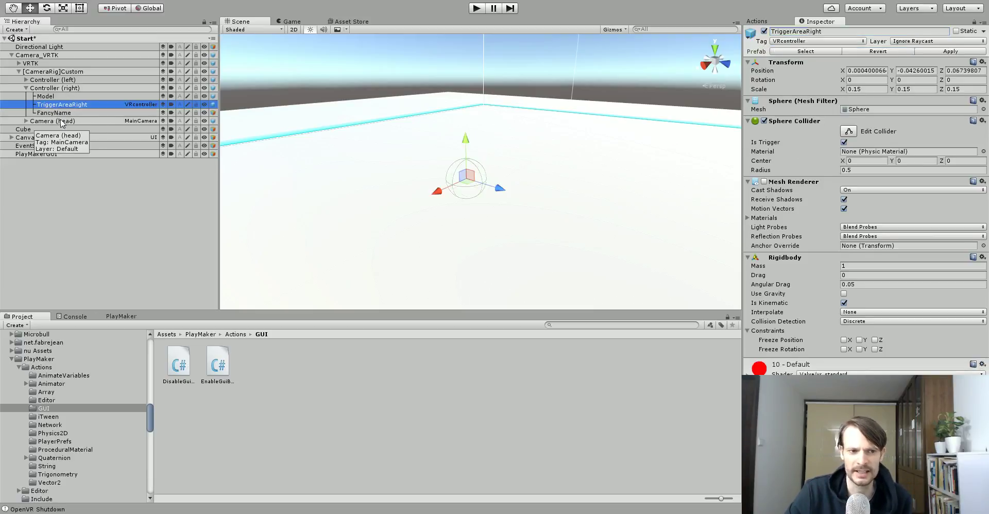
{"action": "left_click", "coordinate": [60, 113]}
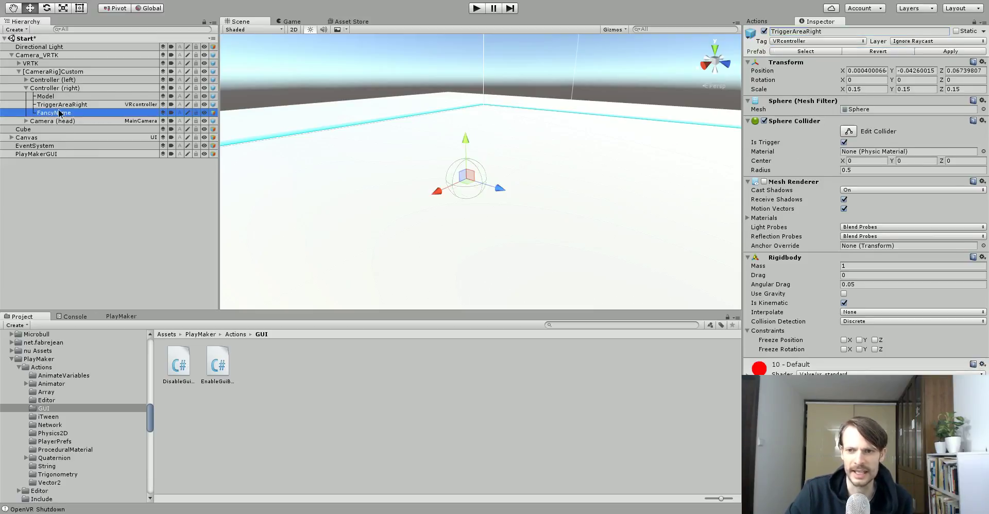
{"action": "left_click", "coordinate": [145, 106]}
{"action": "left_click", "coordinate": [108, 107]}
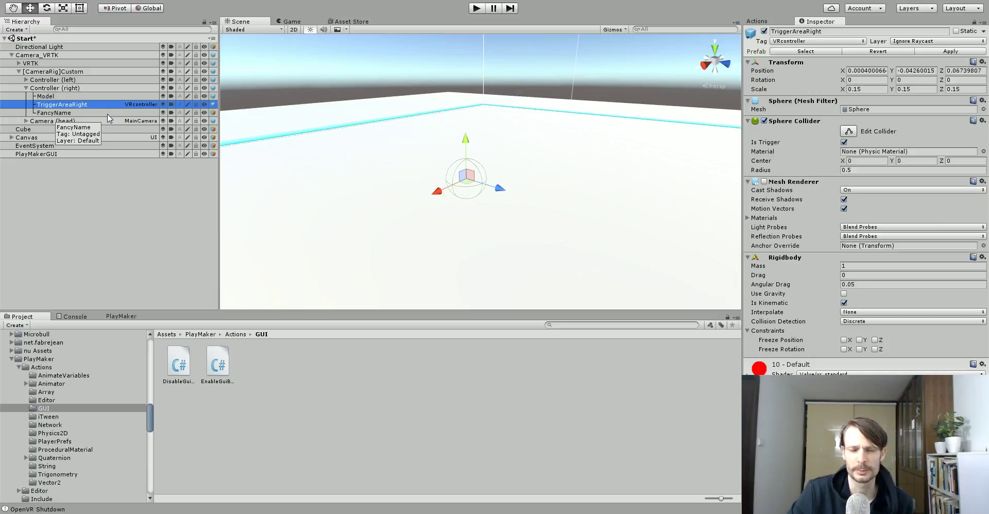
{"action": "left_click", "coordinate": [70, 114]}
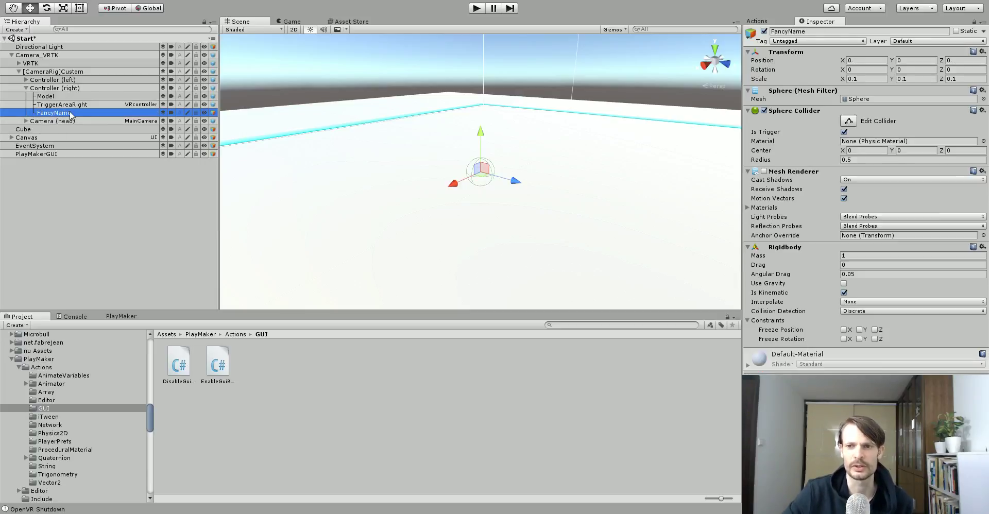
{"action": "left_click", "coordinate": [67, 105]}
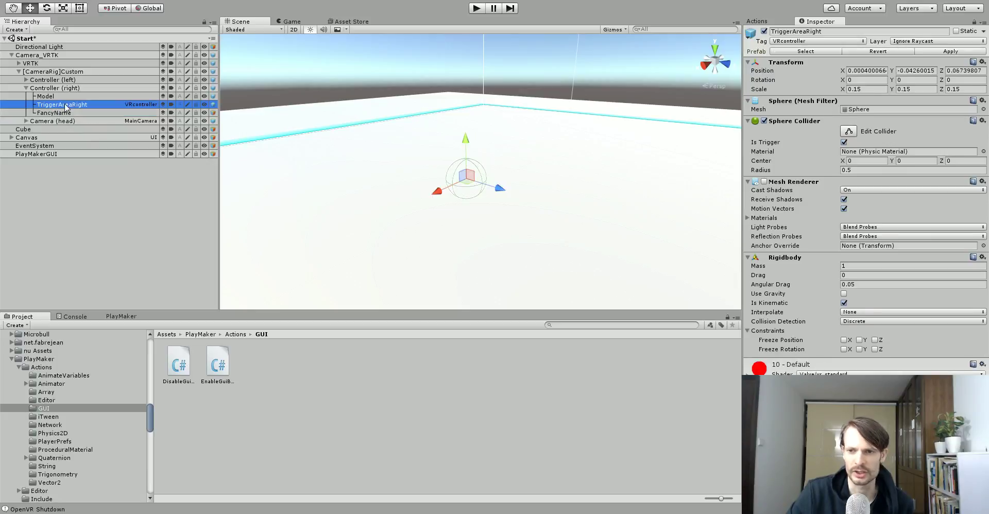
{"action": "left_click", "coordinate": [76, 114]}
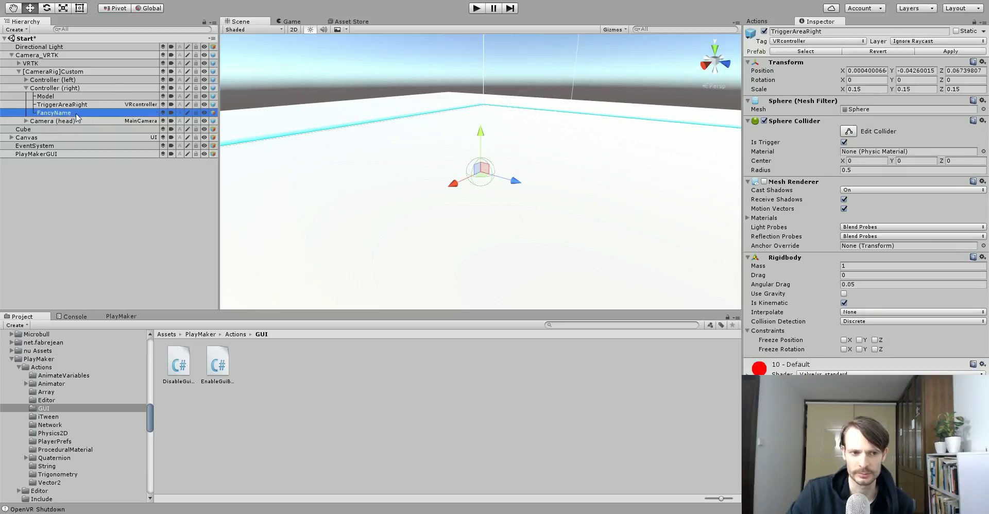
{"action": "left_click", "coordinate": [789, 42]}
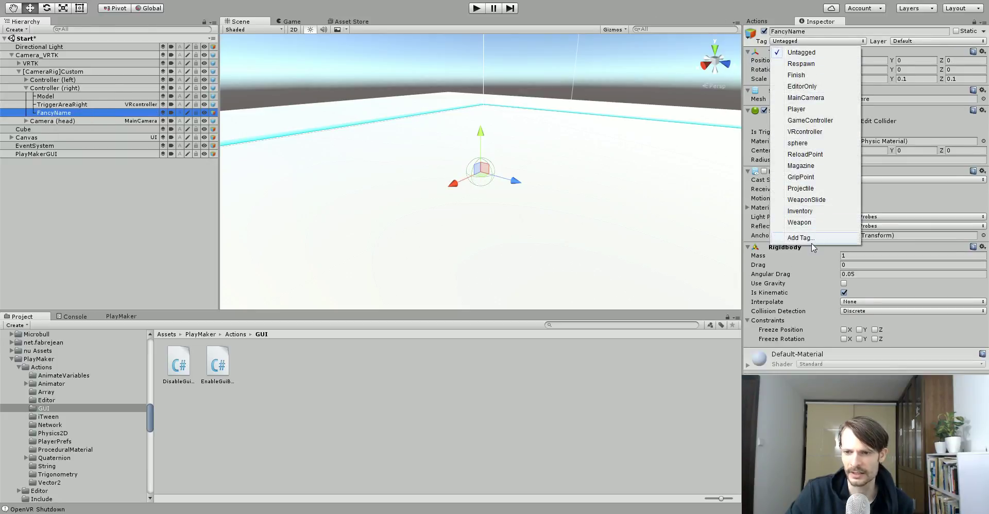
{"action": "left_click", "coordinate": [819, 132]}
Delete the FancyName sphere and select the existing TriggerAreaRight object.
{"action": "left_click", "coordinate": [62, 112]}
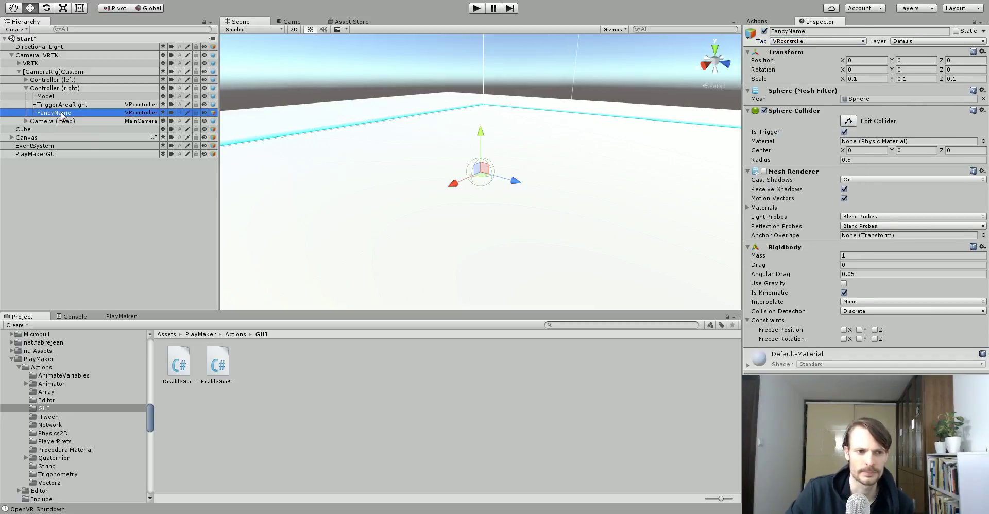
{"action": "key", "text": "Delete"}
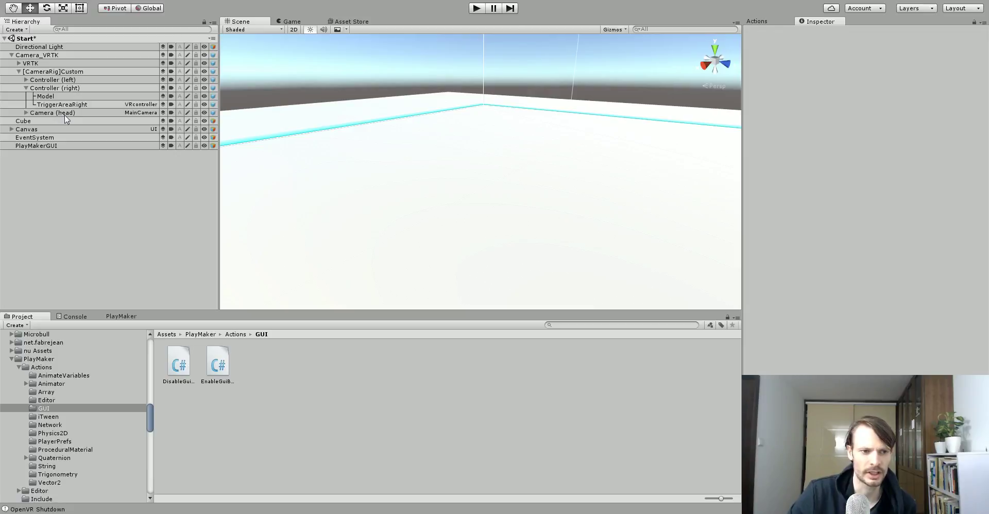
{"action": "left_click", "coordinate": [69, 105]}
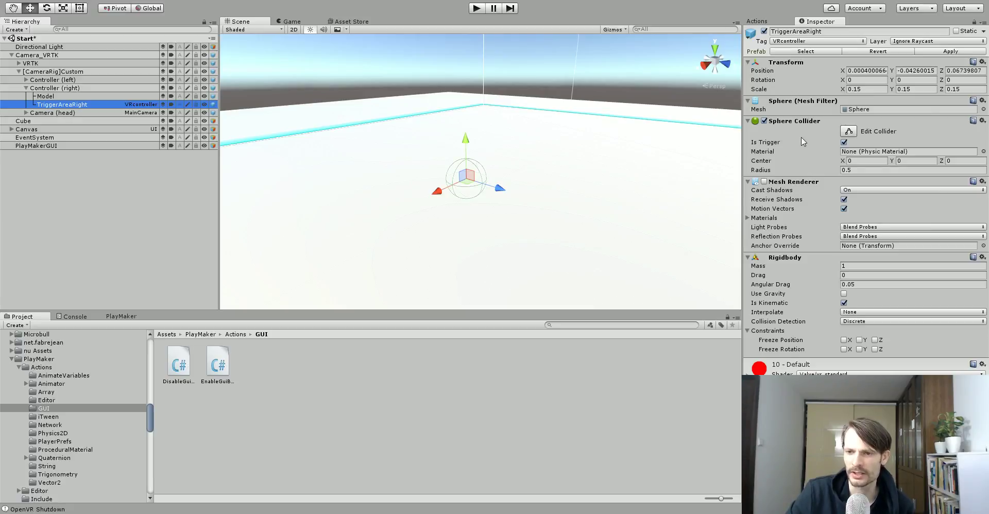
Toggle TriggerAreaRight's Mesh Renderer on and off to preview the sphere, leaving it disabled.
{"action": "left_click", "coordinate": [764, 182]}
{"action": "left_click", "coordinate": [764, 182]}
{"action": "left_click", "coordinate": [764, 182]}
{"action": "left_click", "coordinate": [764, 182]}
{"action": "left_click", "coordinate": [764, 182]}
{"action": "left_click", "coordinate": [764, 181]}
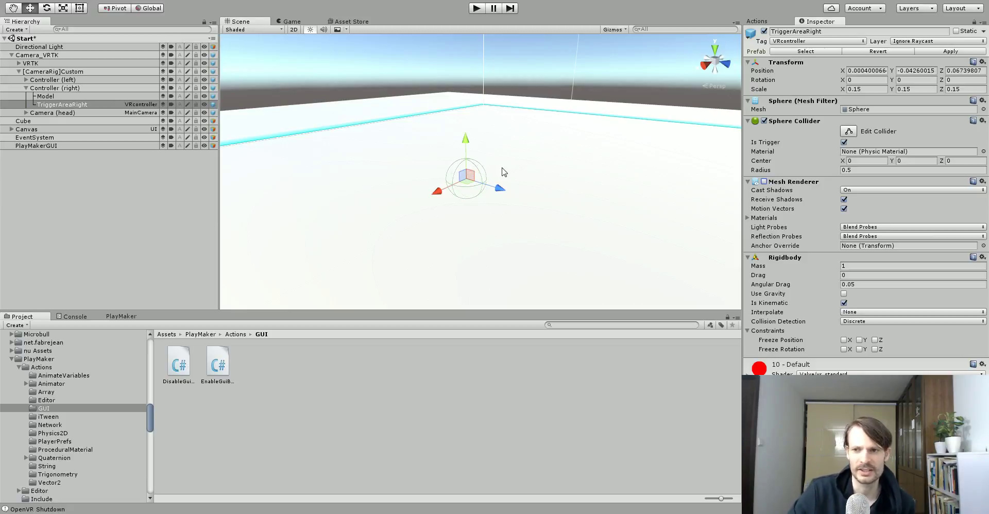
Review the layer options for TriggerAreaRight and keep it on Ignore Raycast.
{"action": "left_click", "coordinate": [909, 42]}
{"action": "left_click", "coordinate": [901, 28]}
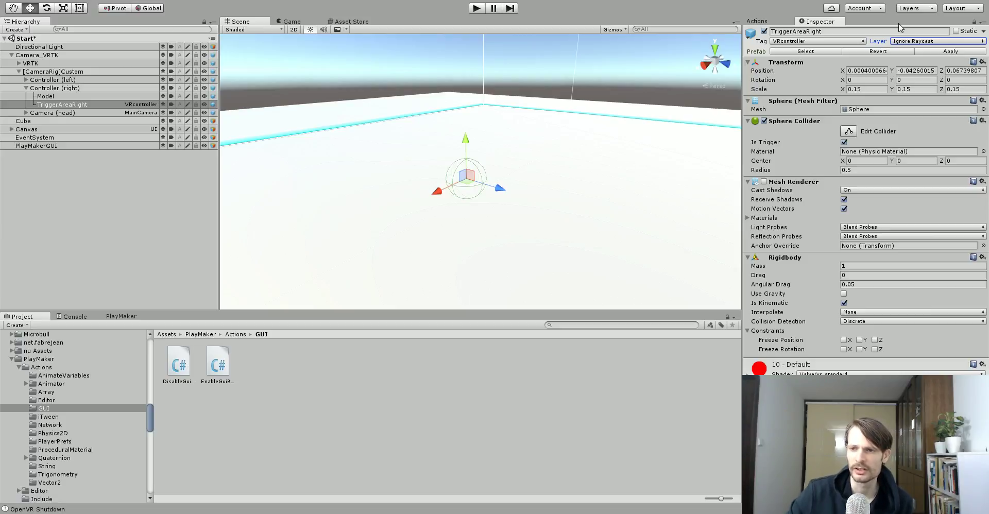
{"action": "left_click", "coordinate": [920, 41]}
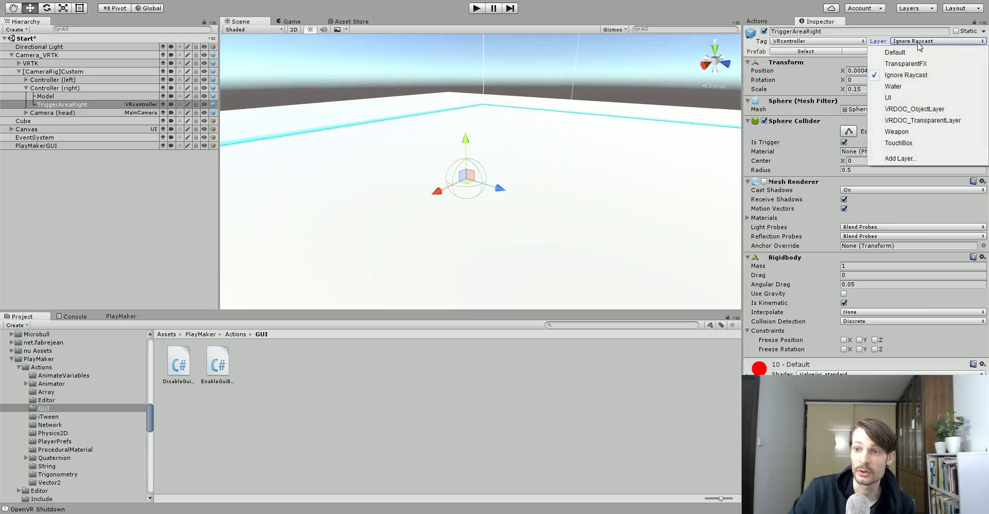
{"action": "left_click", "coordinate": [921, 75]}
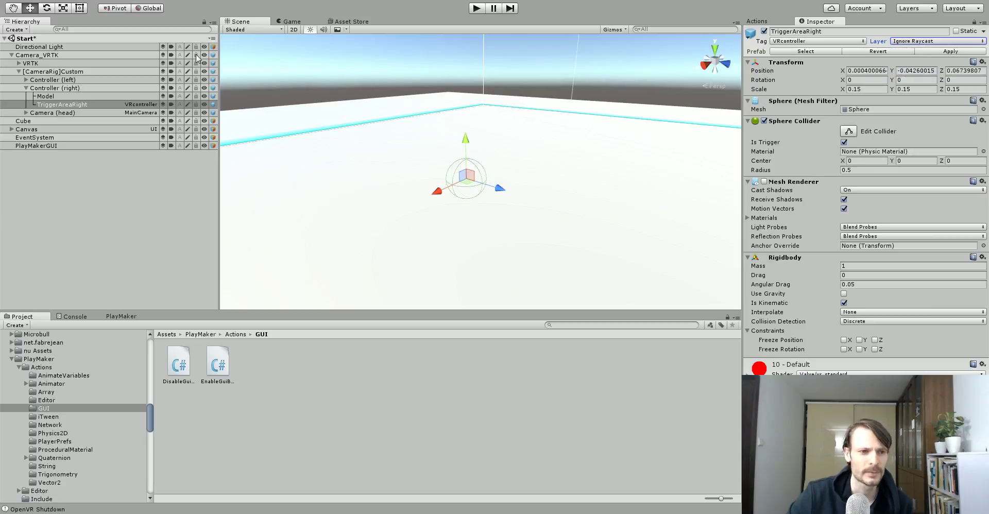
Check the child objects of Controller (left), leaving both controllers collapsed in the hierarchy.
{"action": "left_click", "coordinate": [26, 88]}
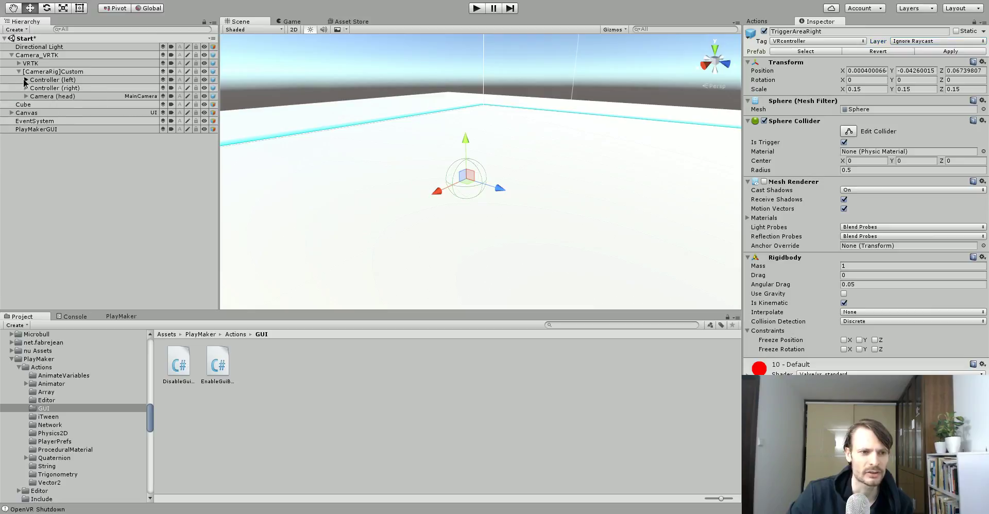
{"action": "left_click", "coordinate": [25, 80]}
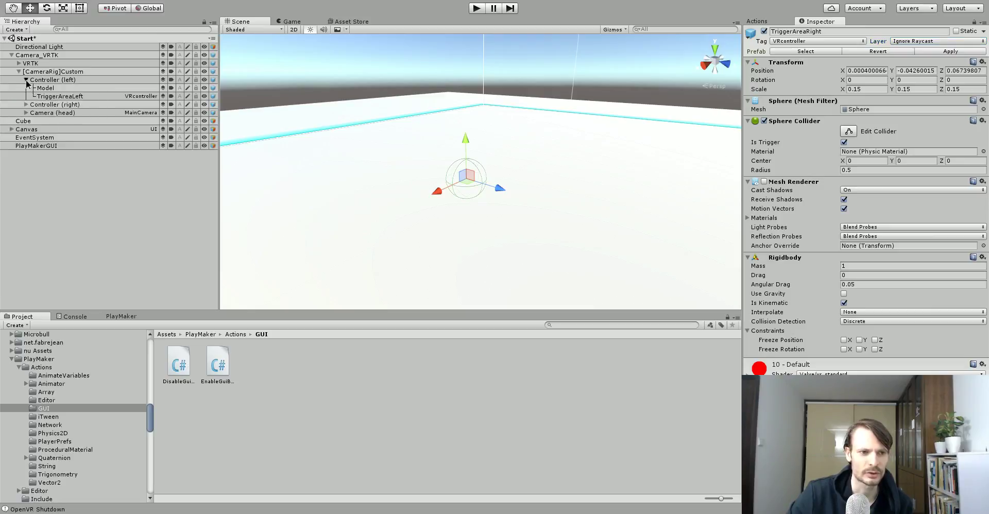
{"action": "left_click", "coordinate": [26, 80]}
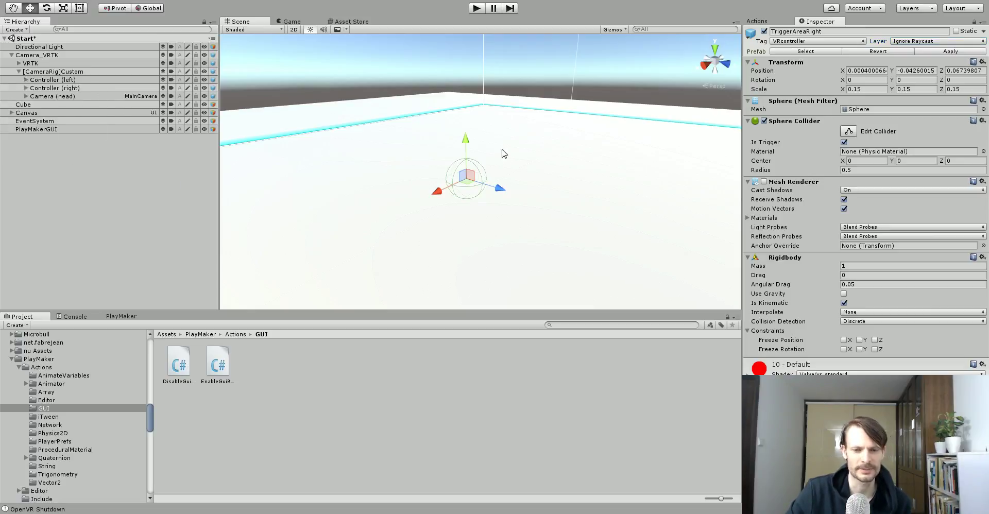
Select the Touch to Start button in the scene and review its components.
{"action": "scroll", "coordinate": [516, 183], "scroll_direction": "down", "scroll_amount": 5}
{"action": "left_click_drag", "start_coordinate": [483, 183], "coordinate": [391, 130], "text": "alt"}
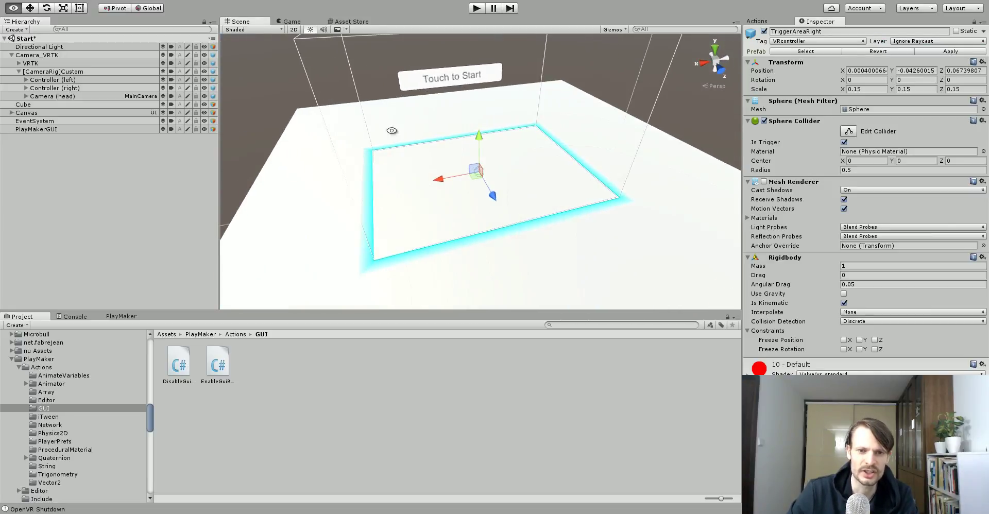
{"action": "left_click", "coordinate": [417, 81]}
{"action": "scroll", "coordinate": [404, 130], "scroll_direction": "up", "scroll_amount": 2}
{"action": "left_click_drag", "start_coordinate": [397, 110], "coordinate": [482, 118], "text": "alt"}
{"action": "scroll", "coordinate": [481, 118], "scroll_direction": "down", "scroll_amount": 6}
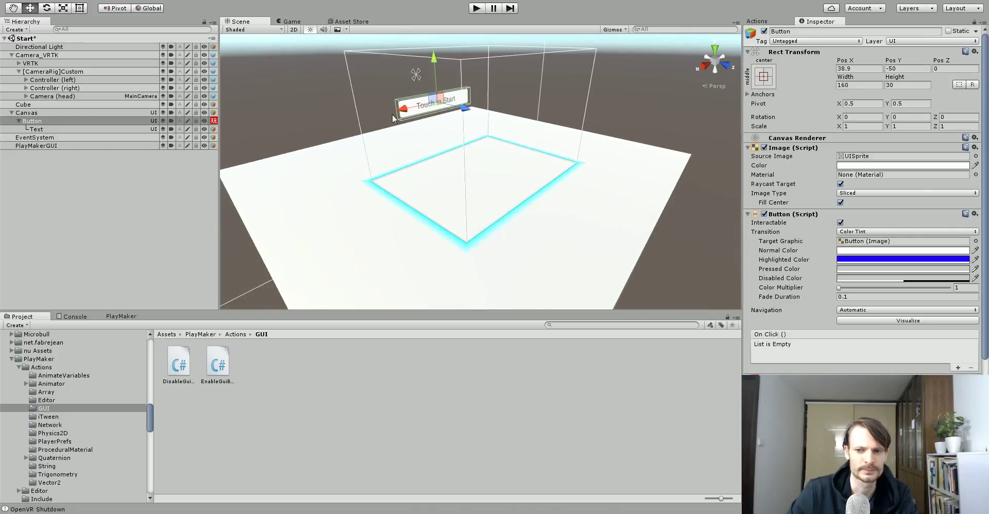
{"action": "left_click_drag", "start_coordinate": [392, 117], "coordinate": [460, 124], "text": "alt"}
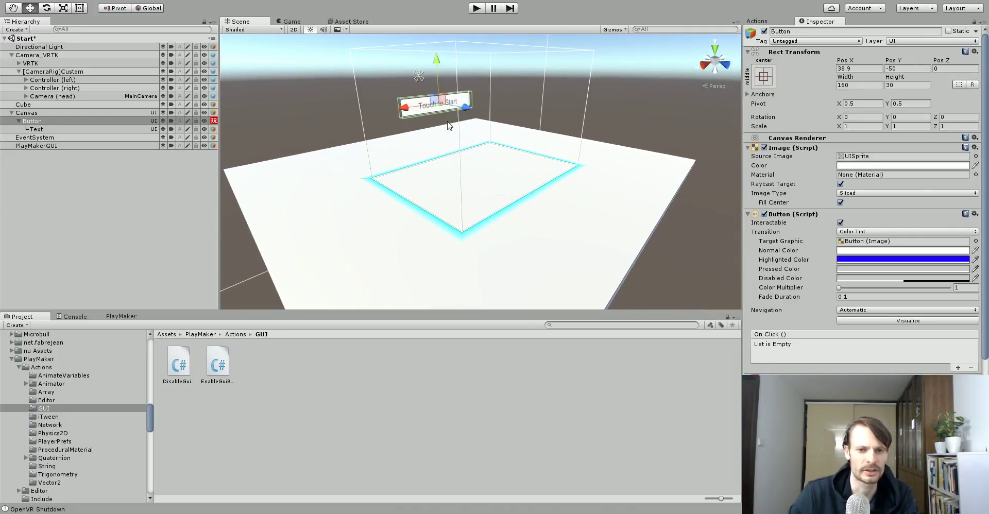
{"action": "left_click_drag", "start_coordinate": [446, 127], "coordinate": [444, 129], "text": "alt"}
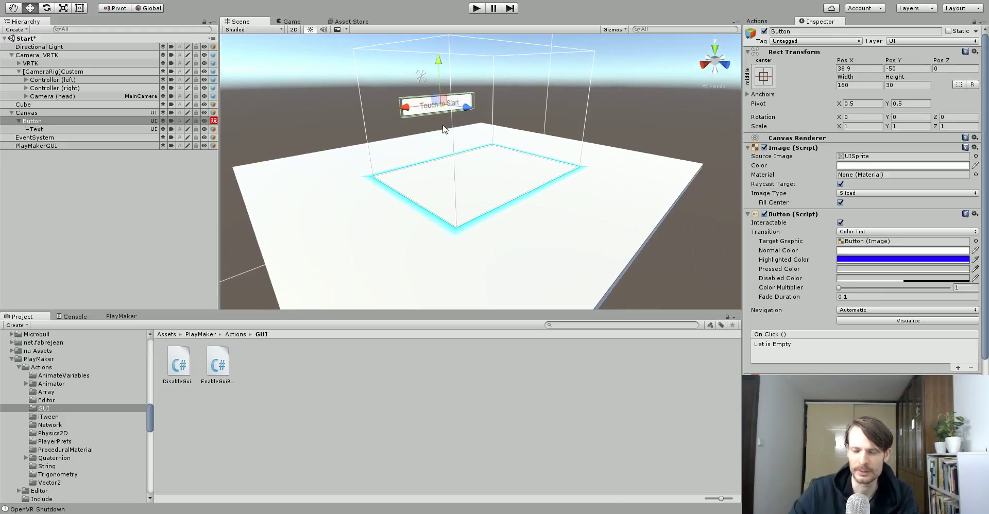
{"action": "scroll", "coordinate": [895, 165], "scroll_direction": "down", "scroll_amount": 2}
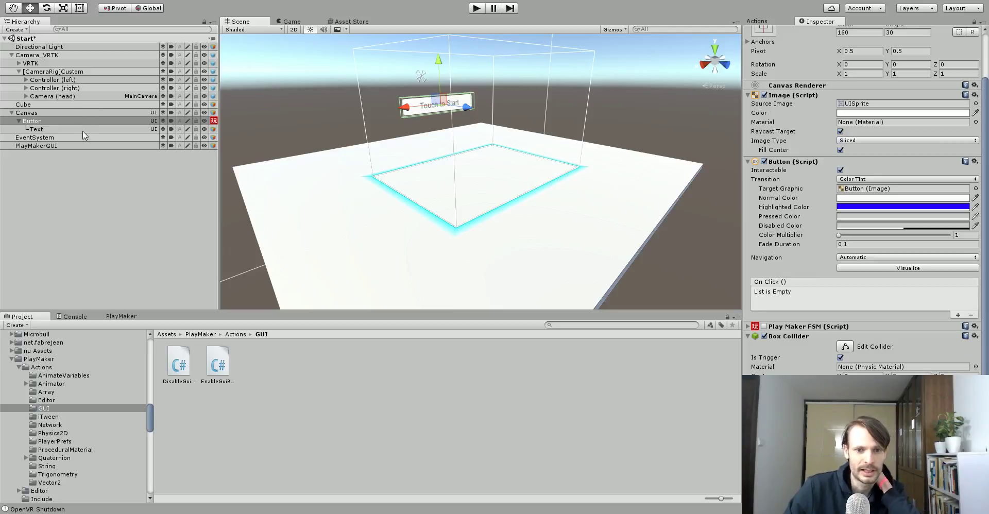
Show the button's existing PlayMaker state machine and add a new PlayMaker FSM component to the button.
{"action": "left_click", "coordinate": [124, 317]}
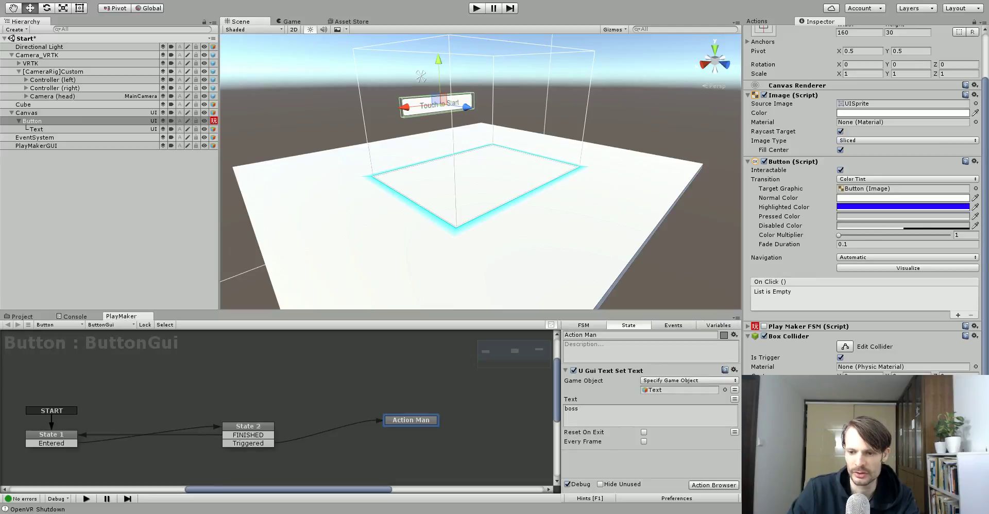
{"action": "key", "text": "ctrl+shift+a"}
{"action": "type", "text": "fsm"}
{"action": "left_click", "coordinate": [856, 276]}
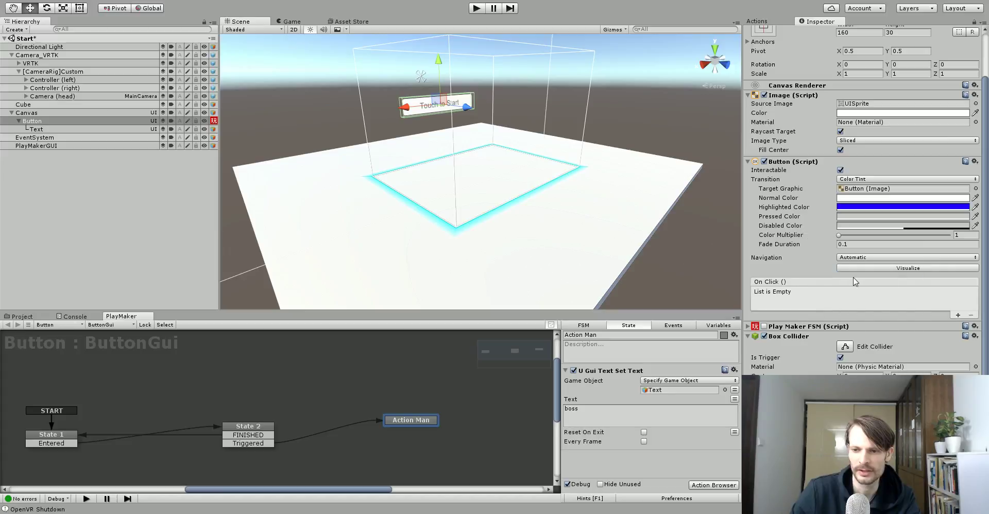
{"action": "scroll", "coordinate": [878, 356], "scroll_direction": "down", "scroll_amount": 1}
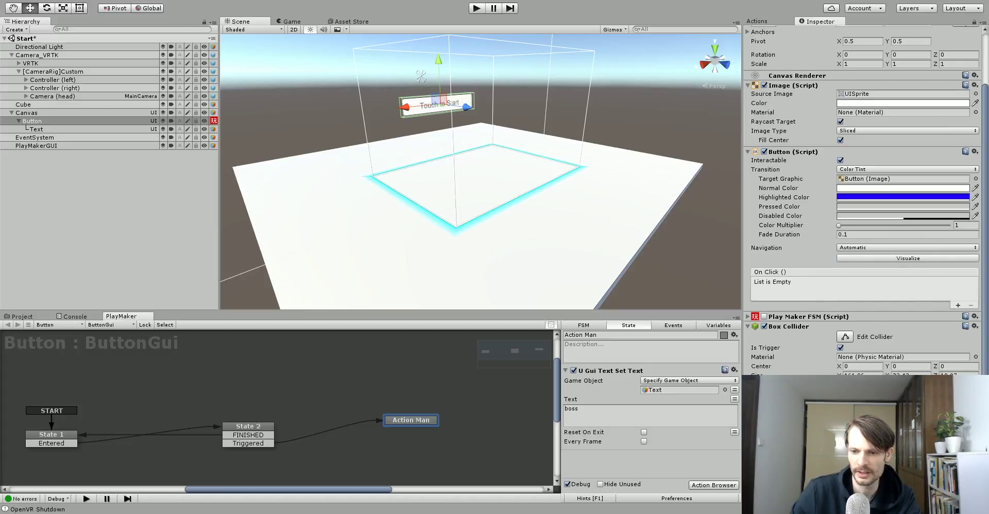
{"action": "scroll", "coordinate": [876, 258], "scroll_direction": "down", "scroll_amount": 5}
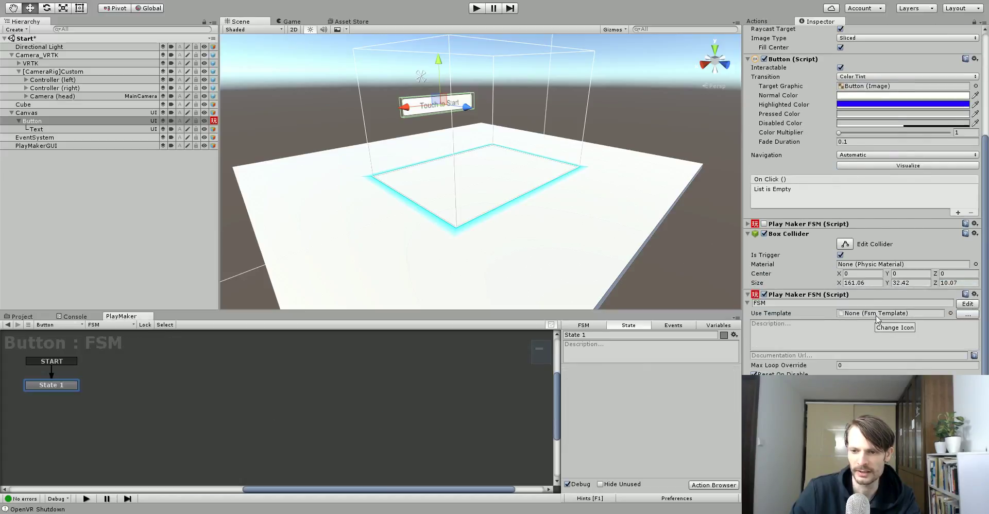
Name the new FSM "ButtonClickFSM_Tutorial".
{"action": "left_click", "coordinate": [794, 302]}
{"action": "type", "text": "ButtonClickRF"}
{"action": "key", "text": "BackSpace"}
{"action": "key", "text": "BackSpace"}
{"action": "type", "text": "FSM_Tutpor"}
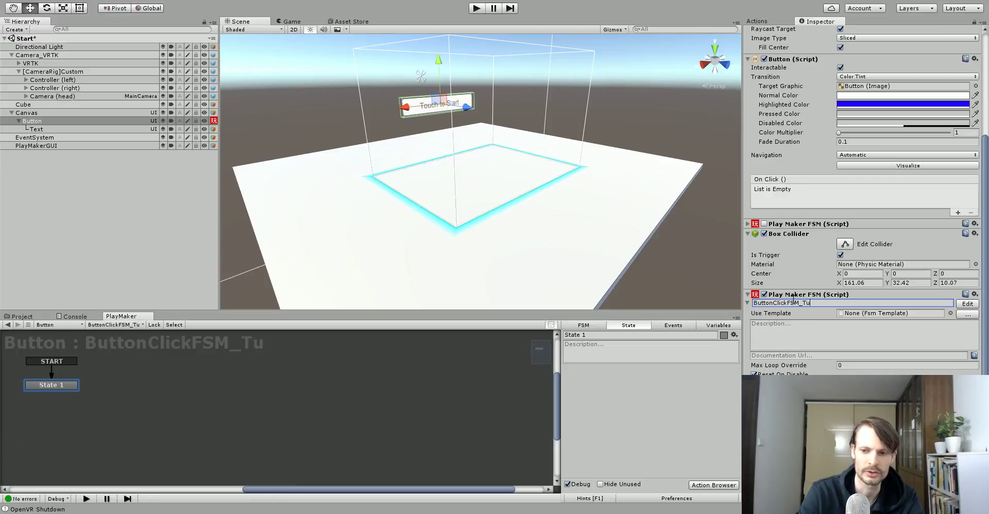
{"action": "key", "text": "BackSpace"}
{"action": "key", "text": "BackSpace"}
{"action": "key", "text": "BackSpace"}
{"action": "type", "text": "orial"}
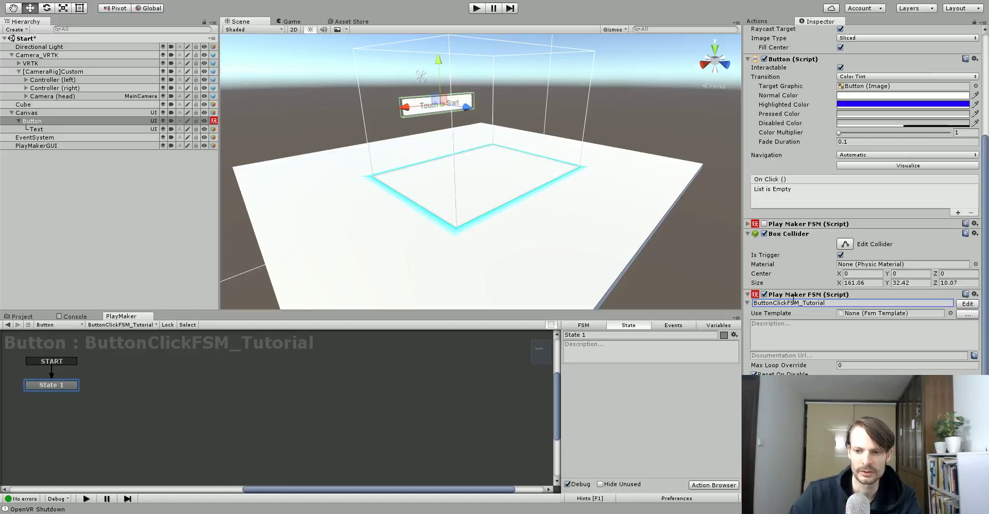
Enter "When button is touched or clicked actions happen" as the new FSM's description.
{"action": "left_click", "coordinate": [794, 329]}
{"action": "type", "text": "When button is touched or"}
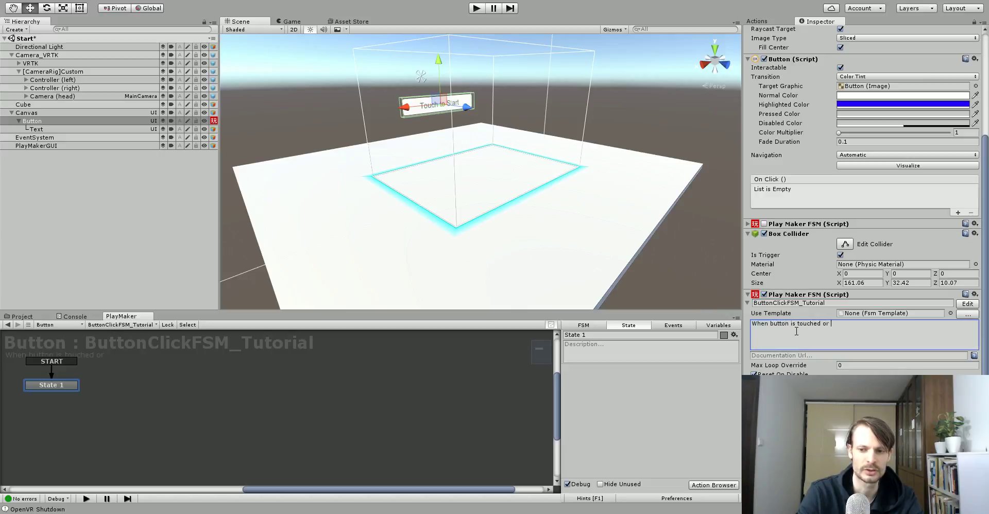
{"action": "type", "text": " clicked actions happen"}
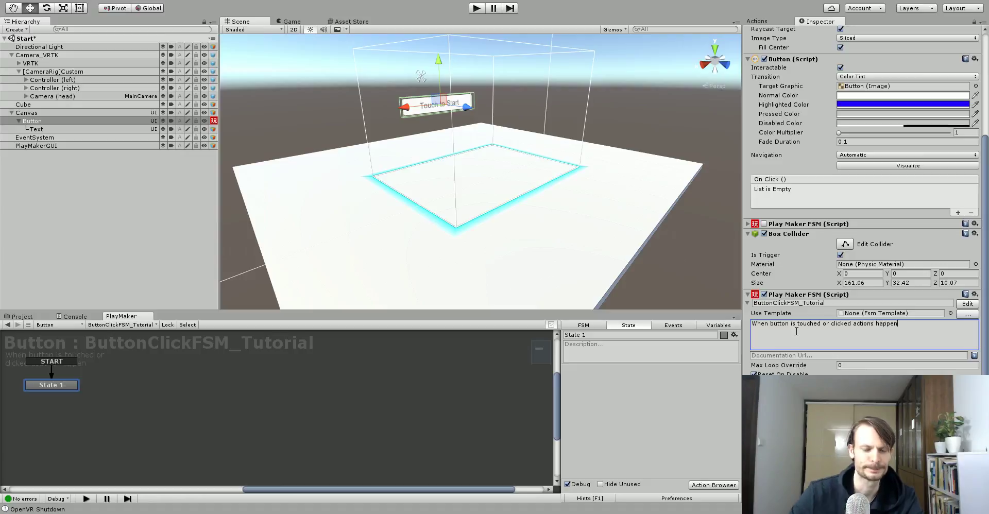
{"action": "left_click", "coordinate": [240, 405]}
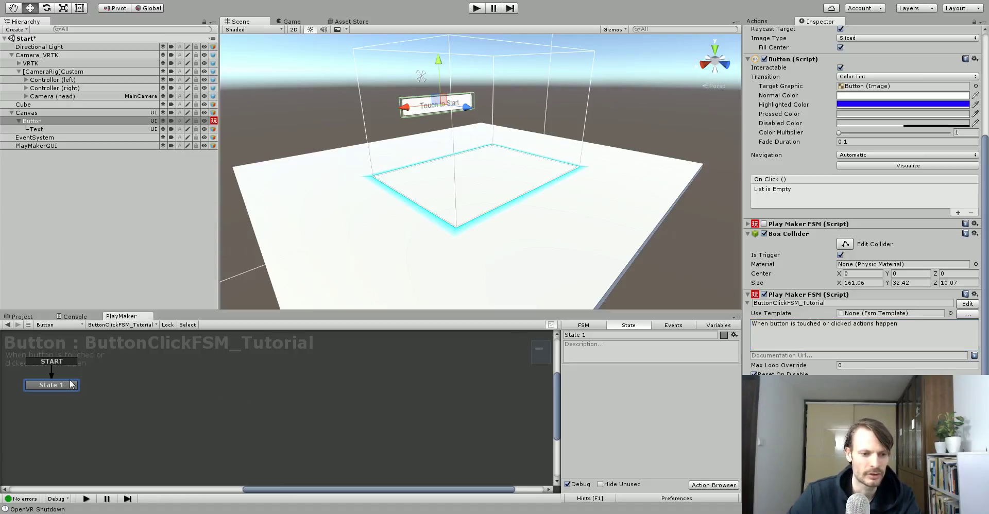
Add a Trigger Event action to State 1 and set its Collide Tag to VRcontroller.
{"action": "left_click", "coordinate": [757, 22]}
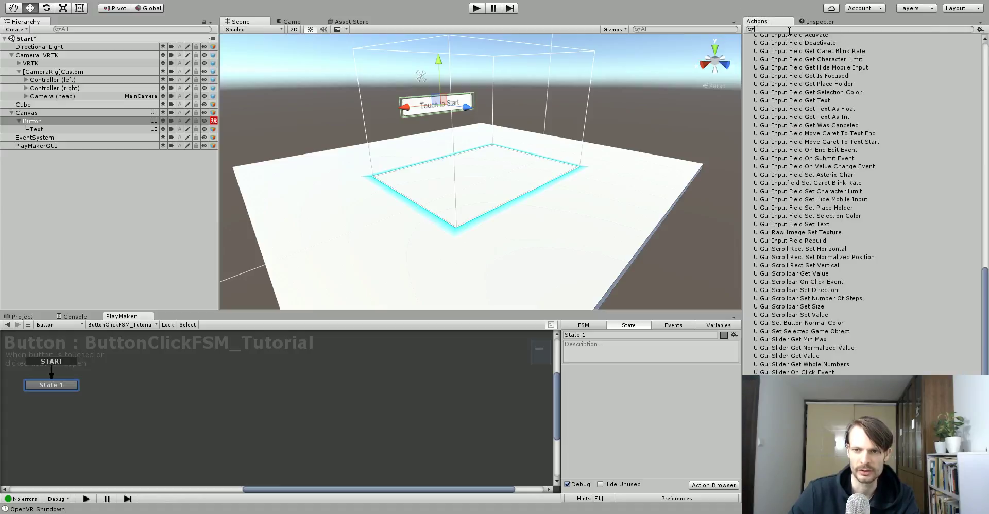
{"action": "type", "text": "trigger"}
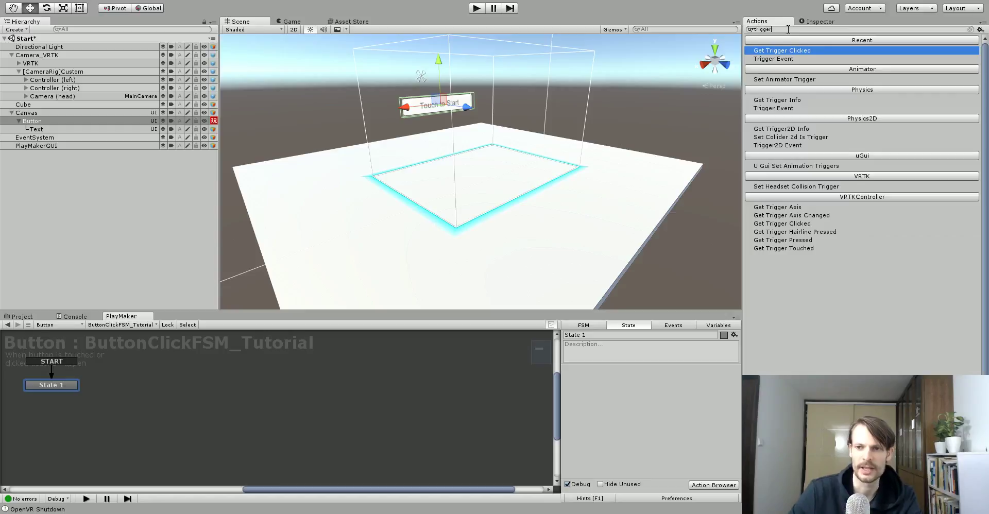
{"action": "double_click", "coordinate": [774, 59]}
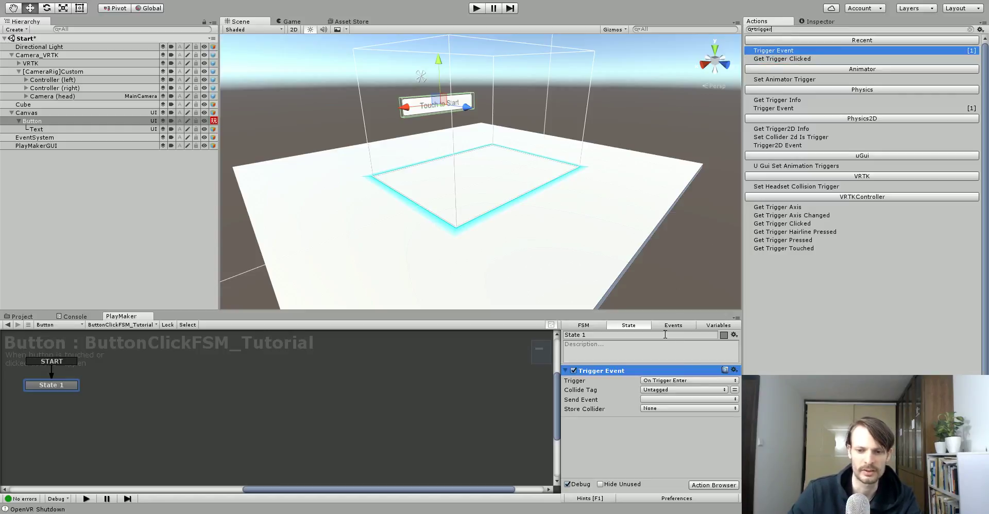
{"action": "left_click", "coordinate": [662, 390]}
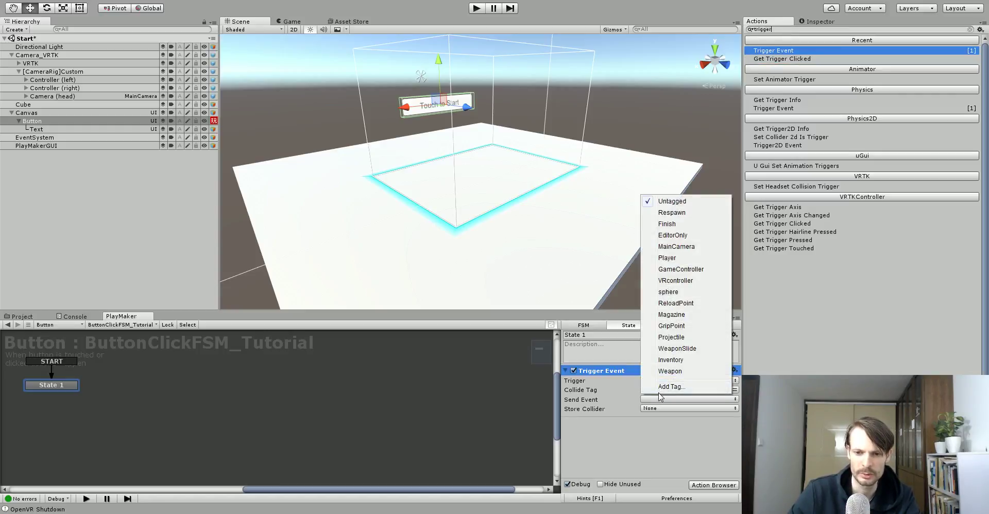
{"action": "left_click", "coordinate": [687, 287]}
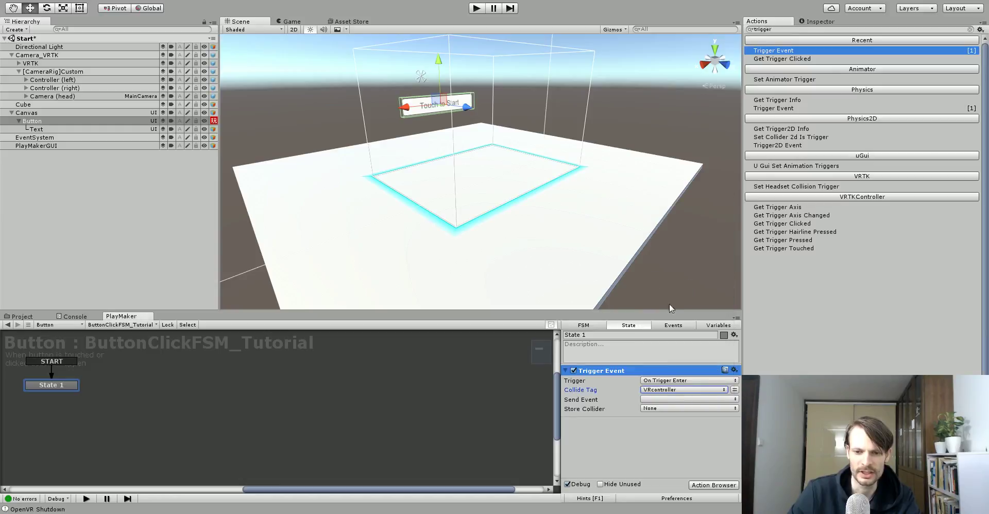
Create a new event named "OnEnter" as the Trigger Event action's Send Event.
{"action": "left_click", "coordinate": [657, 400]}
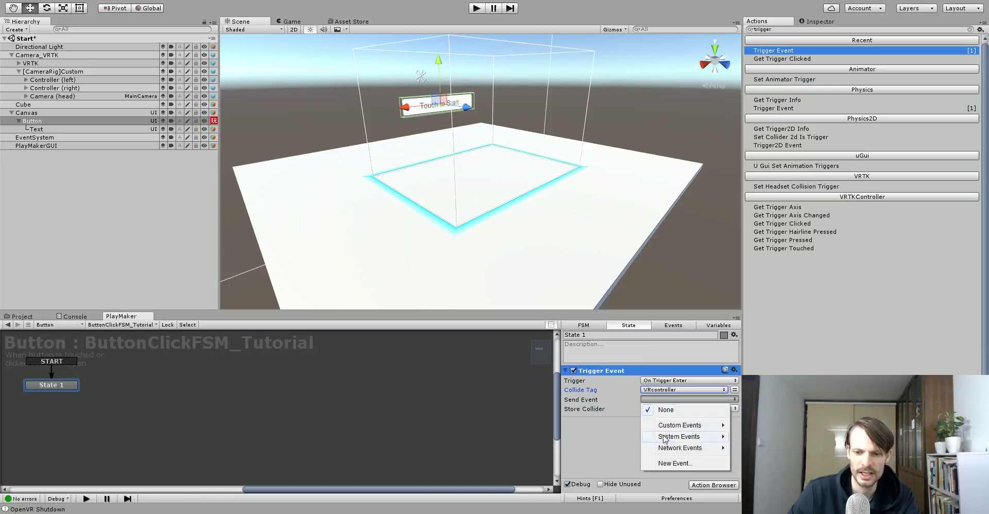
{"action": "left_click", "coordinate": [667, 463]}
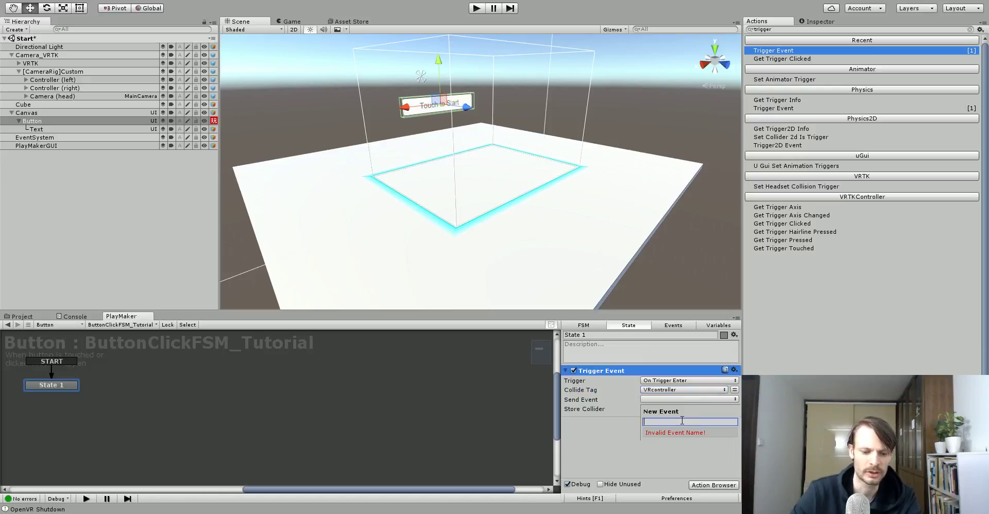
{"action": "type", "text": "OnEnter"}
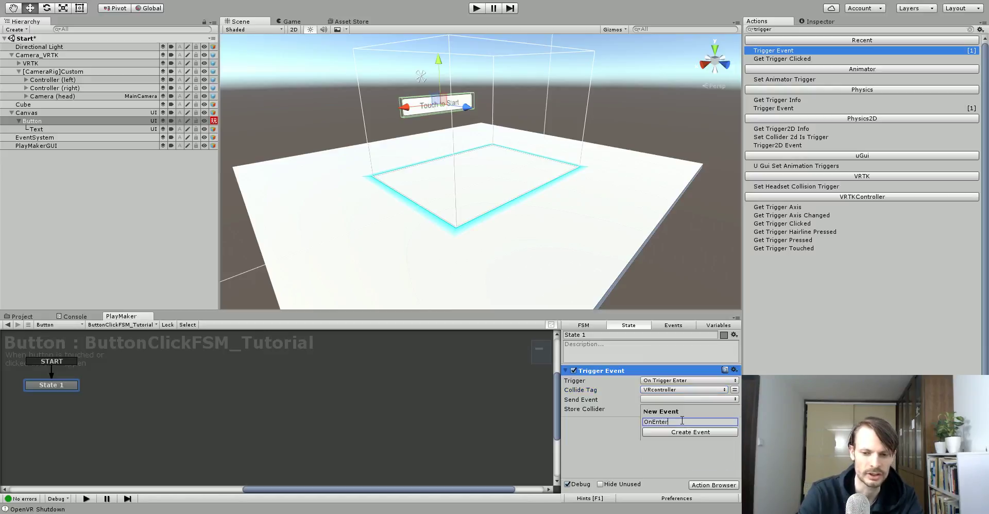
{"action": "key", "text": "Return"}
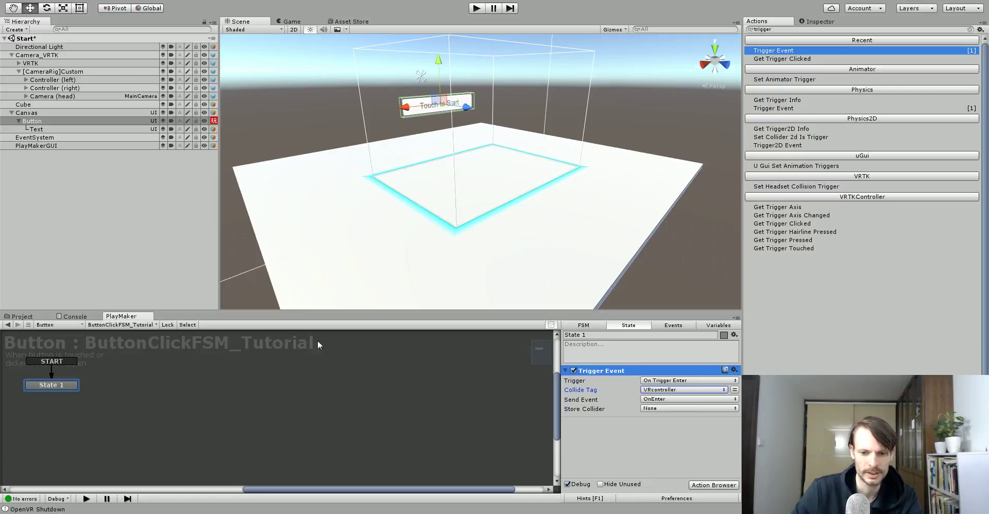
Add an OnEnter transition from State 1 to a new state placed beside it, and reselect State 1.
{"action": "right_click", "coordinate": [71, 390]}
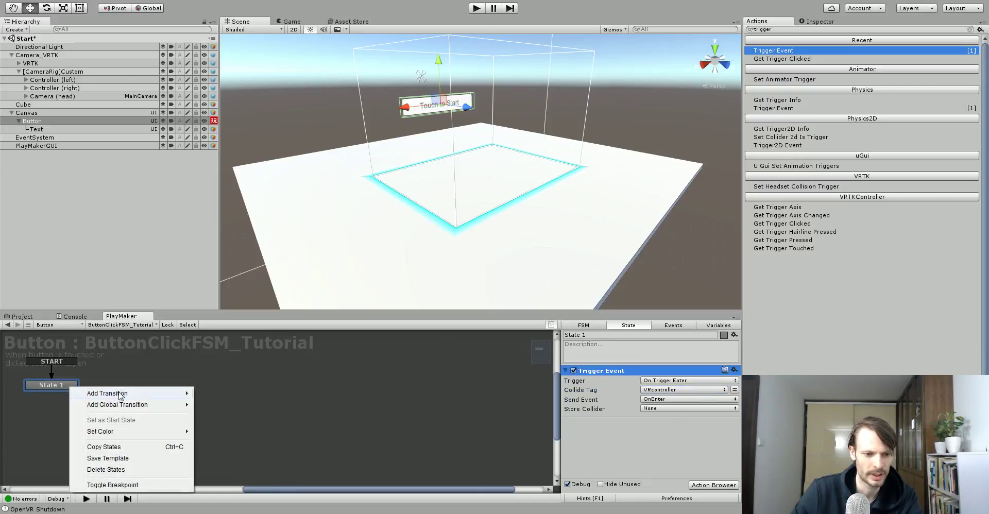
{"action": "mouse_move", "coordinate": [122, 394]}
{"action": "left_click", "coordinate": [219, 394]}
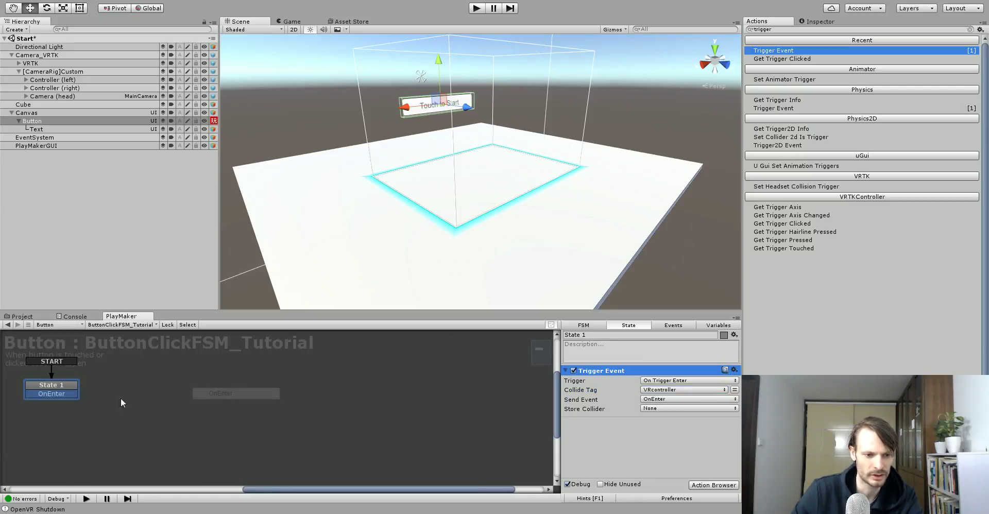
{"action": "left_click_drag", "start_coordinate": [58, 395], "coordinate": [179, 377]}
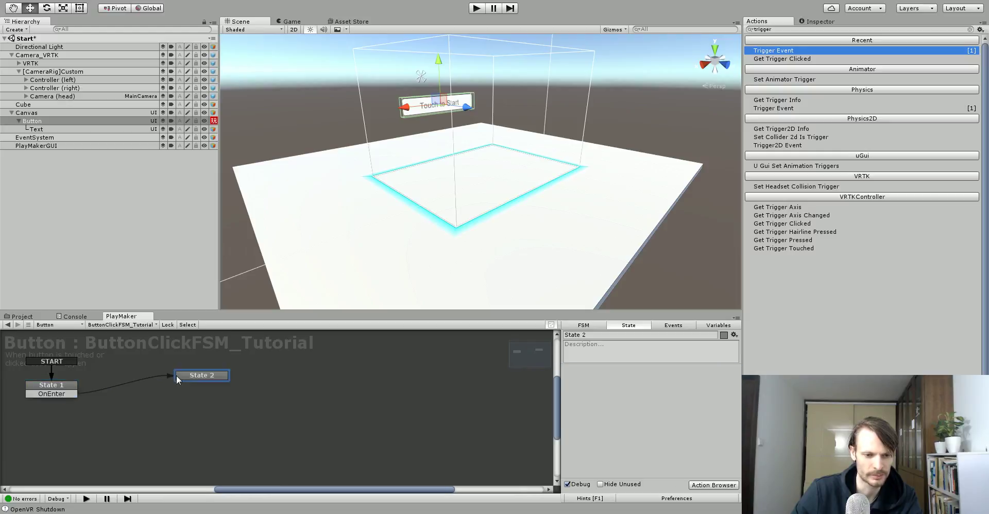
{"action": "left_click", "coordinate": [597, 336]}
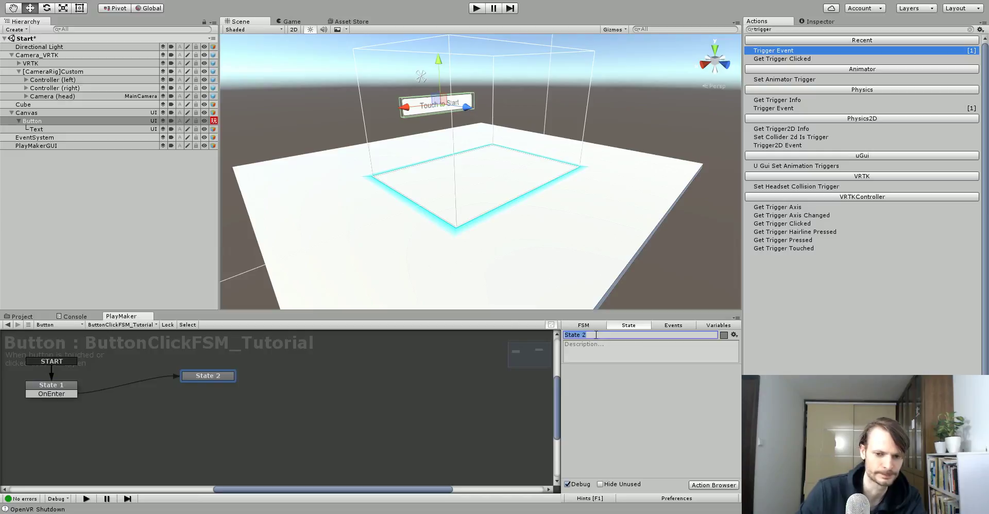
{"action": "left_click", "coordinate": [63, 394]}
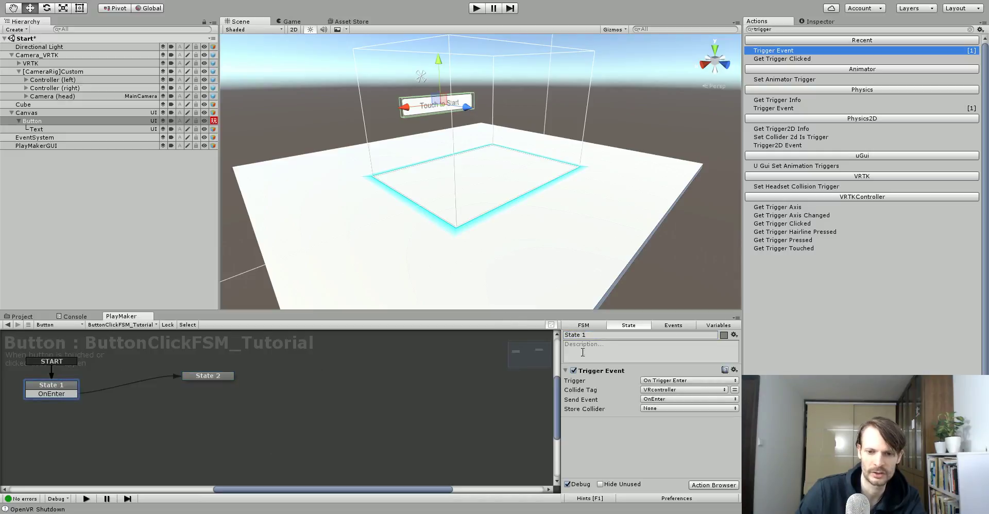
Rename State 1 as "Listener" and State 2 as "Action Happens Here", keeping the second state beside the first.
{"action": "left_click", "coordinate": [597, 334]}
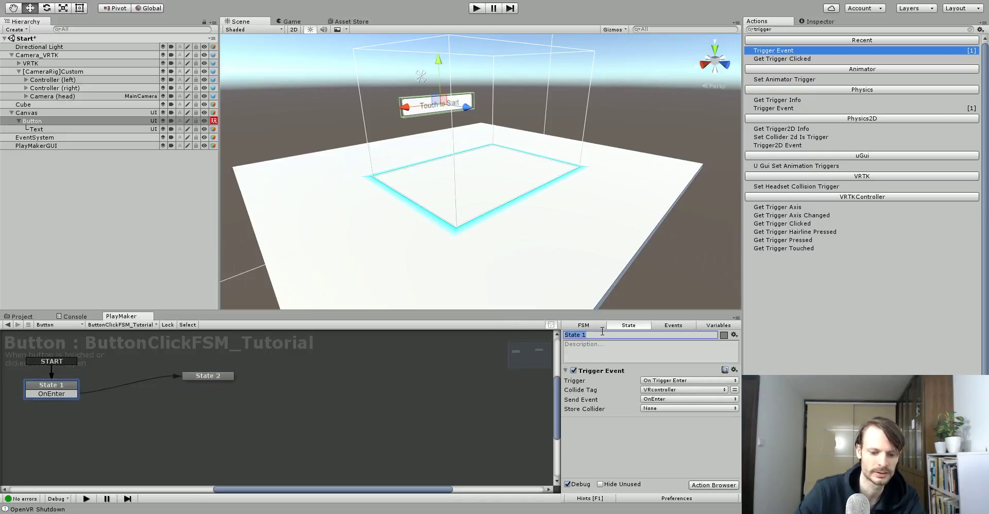
{"action": "type", "text": "Listener"}
{"action": "left_click", "coordinate": [215, 379]}
{"action": "left_click", "coordinate": [607, 336]}
{"action": "type", "text": "Action Happens Here"}
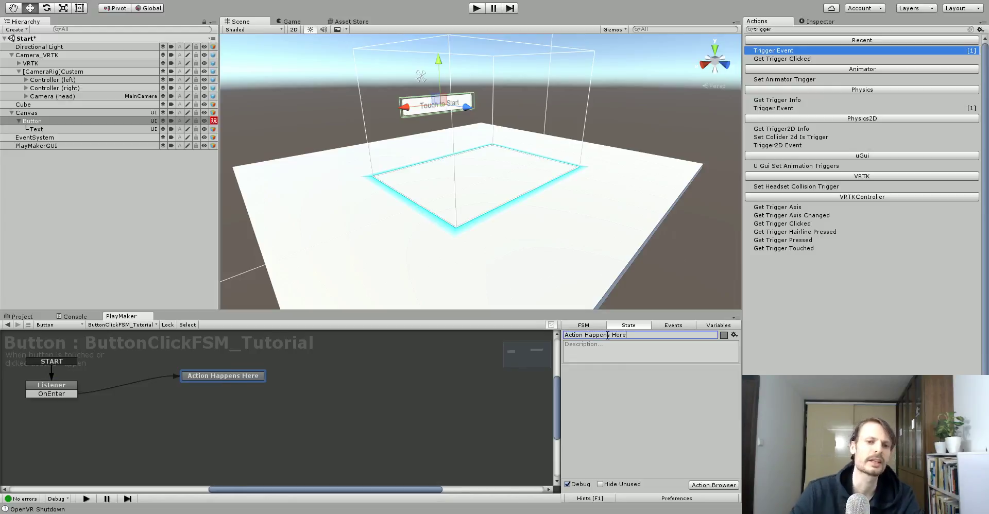
{"action": "left_click", "coordinate": [214, 377]}
{"action": "left_click_drag", "start_coordinate": [214, 378], "coordinate": [194, 379]}
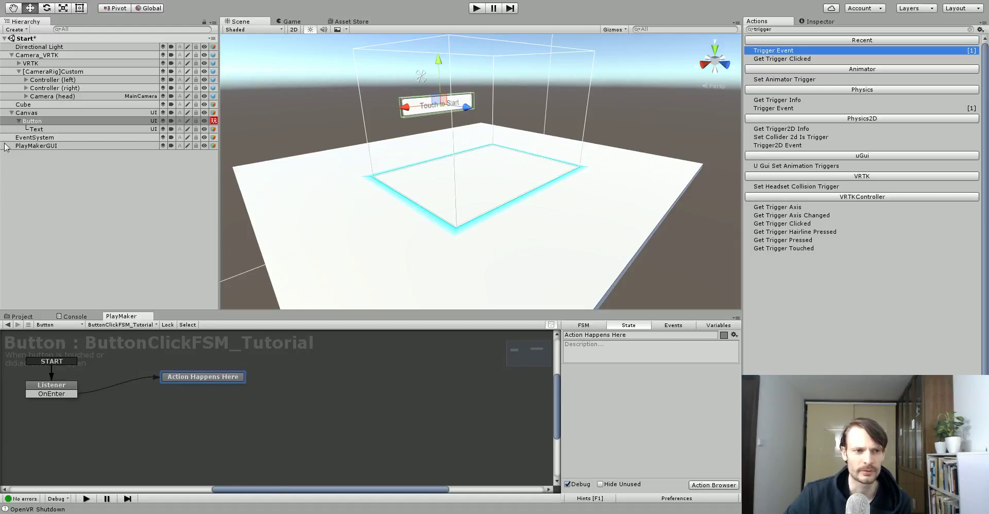
Save the Start scene and bring up the Button object's component settings.
{"action": "left_click", "coordinate": [5, 4]}
{"action": "left_click", "coordinate": [20, 32]}
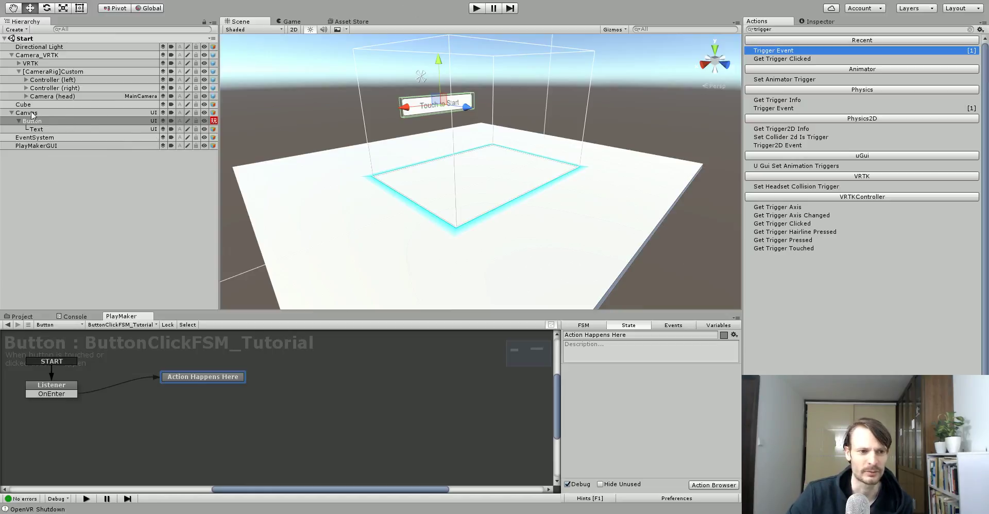
{"action": "left_click", "coordinate": [824, 22]}
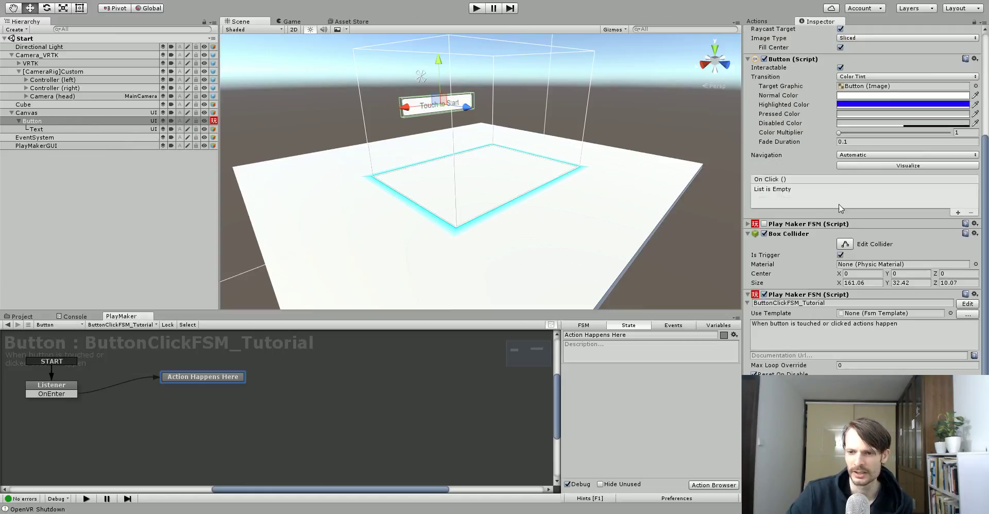
{"action": "scroll", "coordinate": [840, 211], "scroll_direction": "up", "scroll_amount": 3}
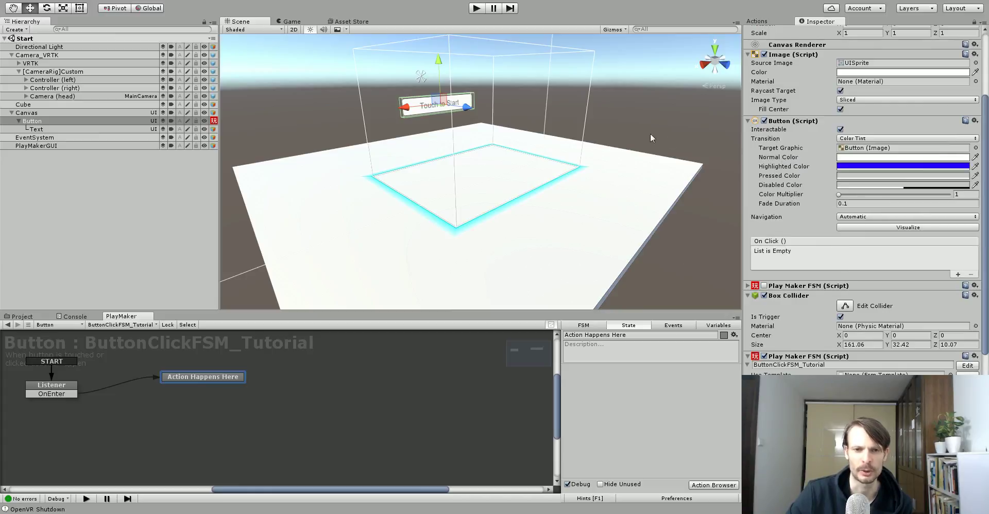
Find the Enable Gui Button Highlight State action and add it to the Action Happens Here state.
{"action": "left_click_drag", "start_coordinate": [240, 379], "coordinate": [257, 385]}
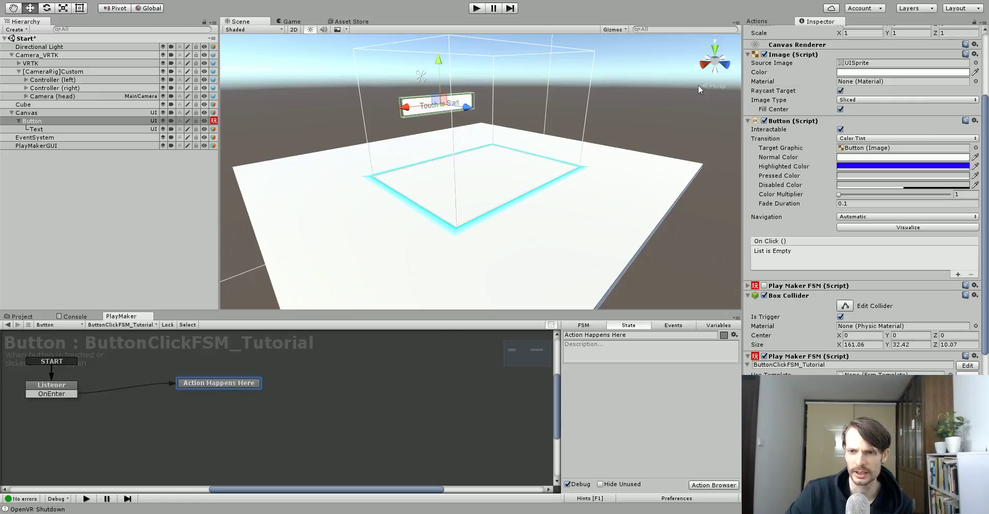
{"action": "left_click", "coordinate": [757, 22]}
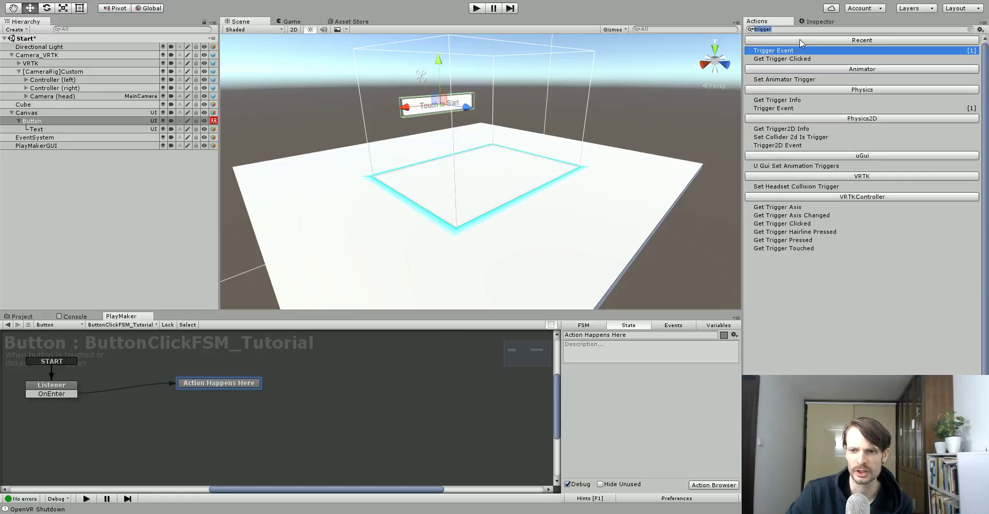
{"action": "key", "text": "BackSpace"}
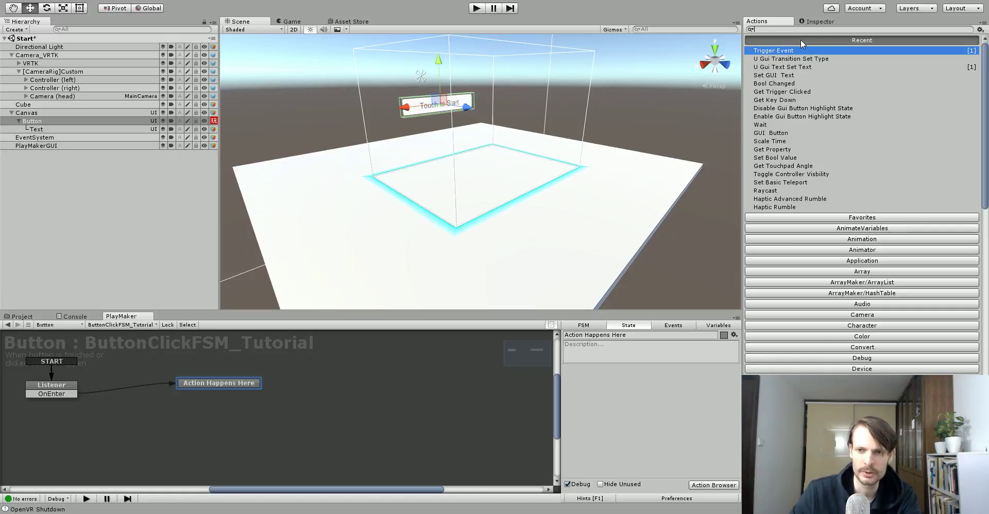
{"action": "type", "text": "enabke"}
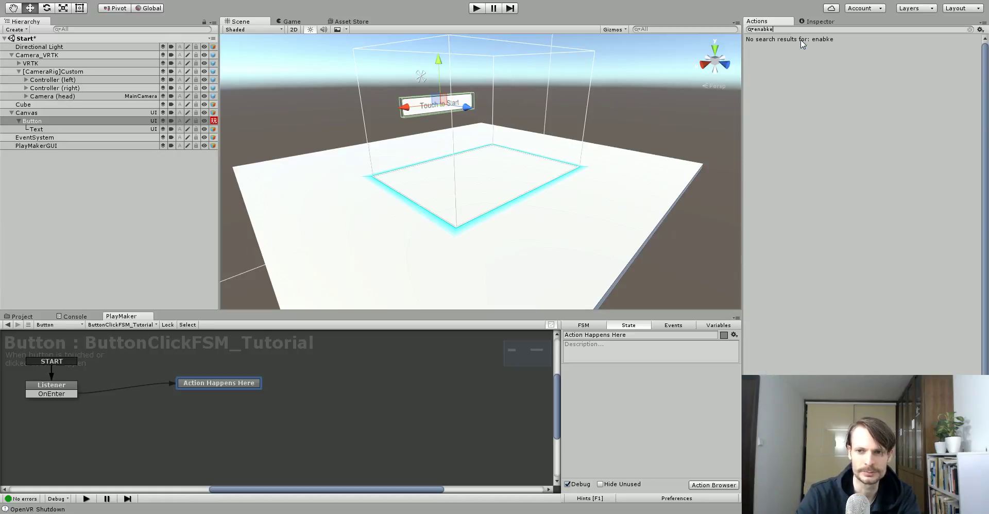
{"action": "key", "text": "BackSpace"}
{"action": "key", "text": "BackSpace"}
{"action": "key", "text": "BackSpace"}
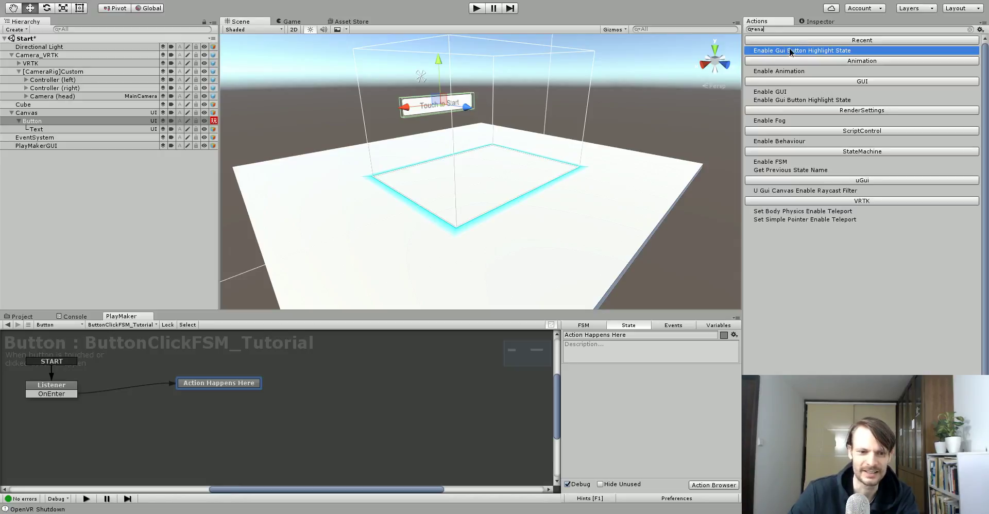
{"action": "double_click", "coordinate": [791, 51]}
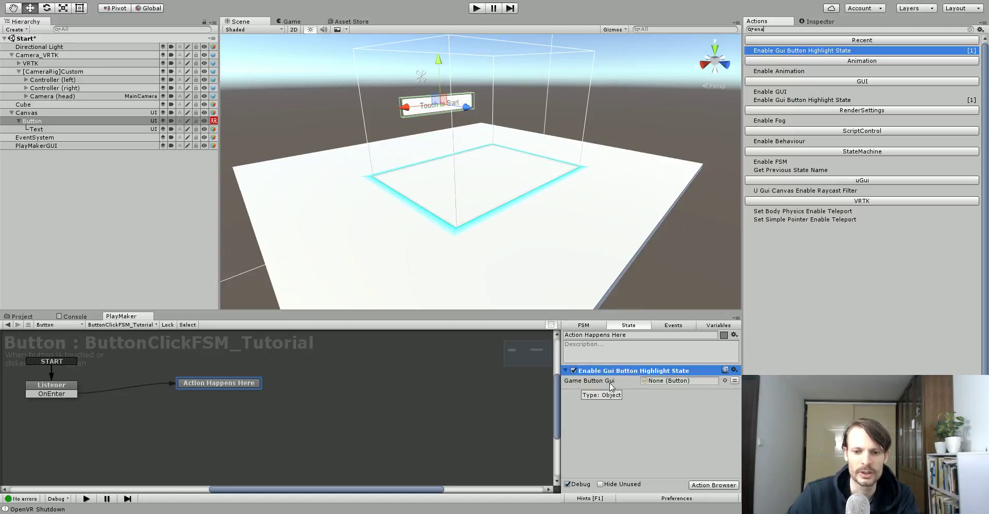
Assign the Button object's Button (Script) component as Game Button Gui of the Enable Gui Button Highlight State action.
{"action": "left_click", "coordinate": [820, 22]}
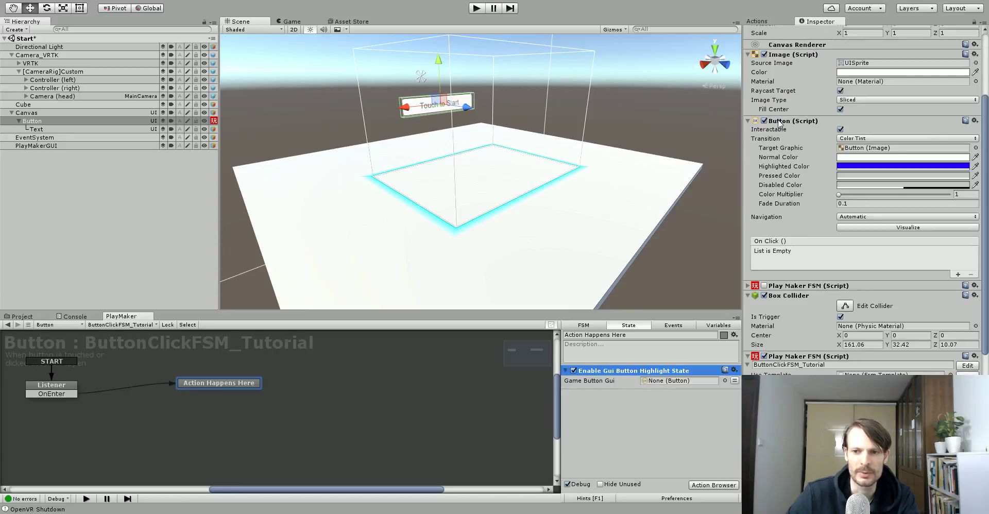
{"action": "left_click_drag", "start_coordinate": [779, 123], "coordinate": [670, 386]}
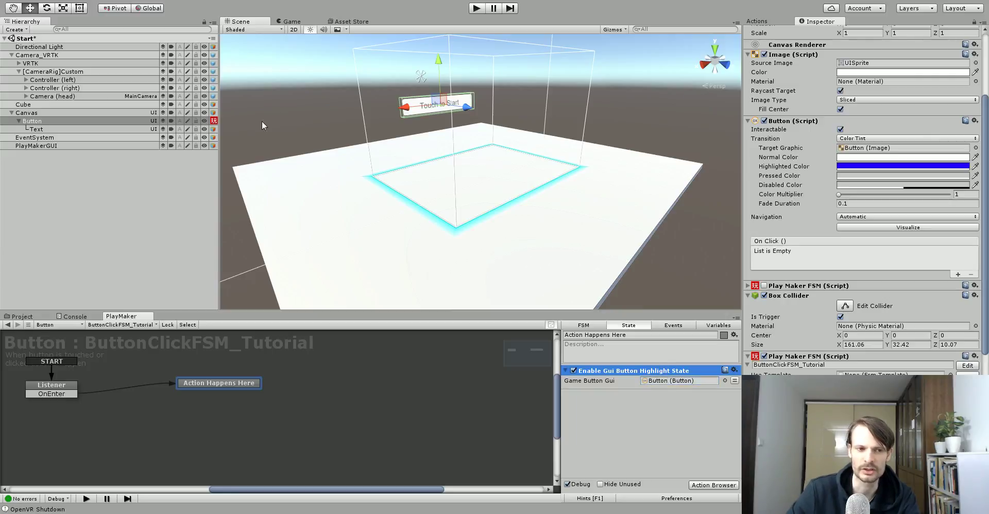
{"action": "scroll", "coordinate": [840, 185], "scroll_direction": "down", "scroll_amount": 3}
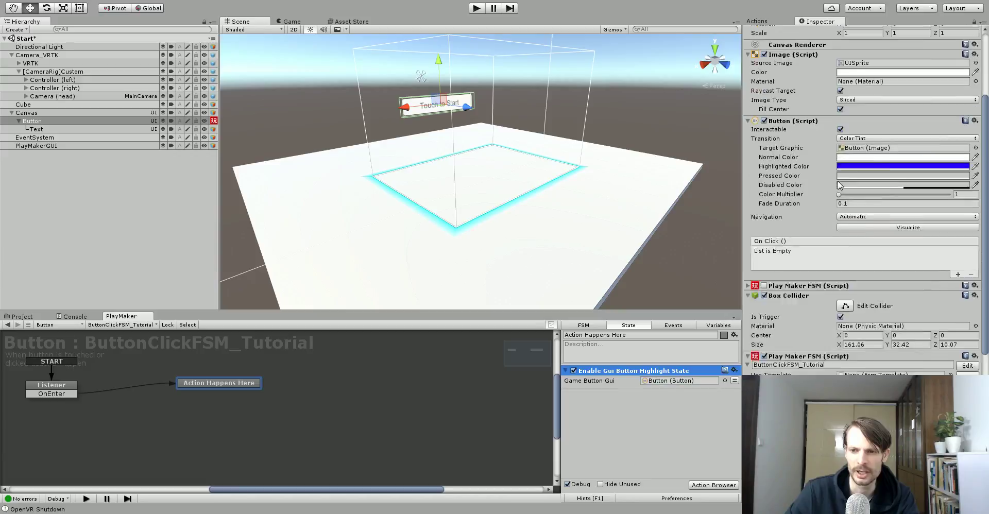
{"action": "scroll", "coordinate": [839, 186], "scroll_direction": "up", "scroll_amount": 3}
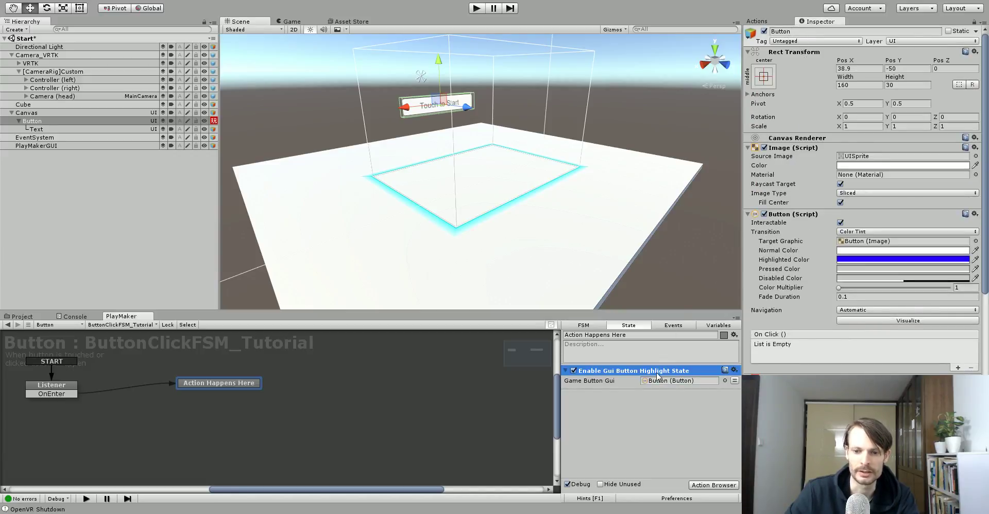
Add a Trigger Event action below the highlight action in Action Happens Here and set its Trigger to On Trigger Exit.
{"action": "left_click_drag", "start_coordinate": [216, 387], "coordinate": [230, 389]}
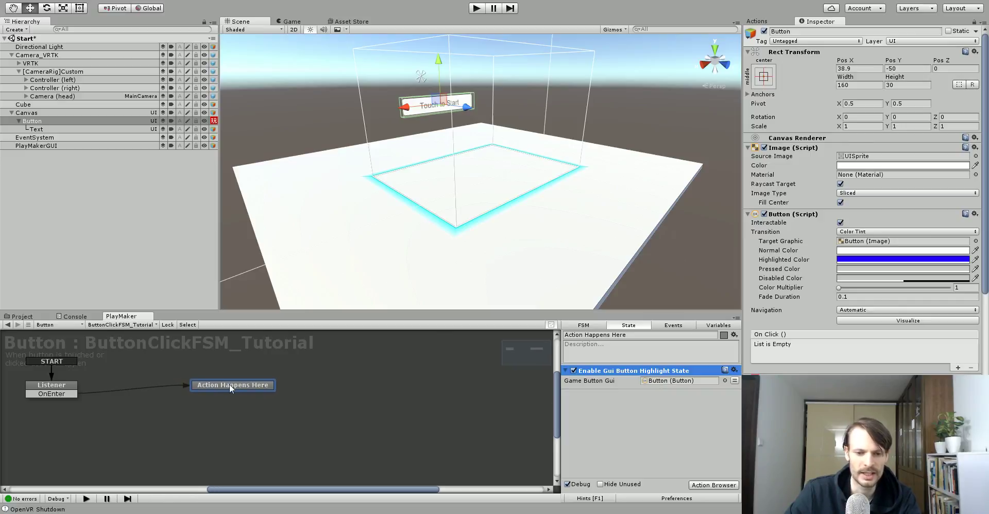
{"action": "left_click", "coordinate": [765, 22]}
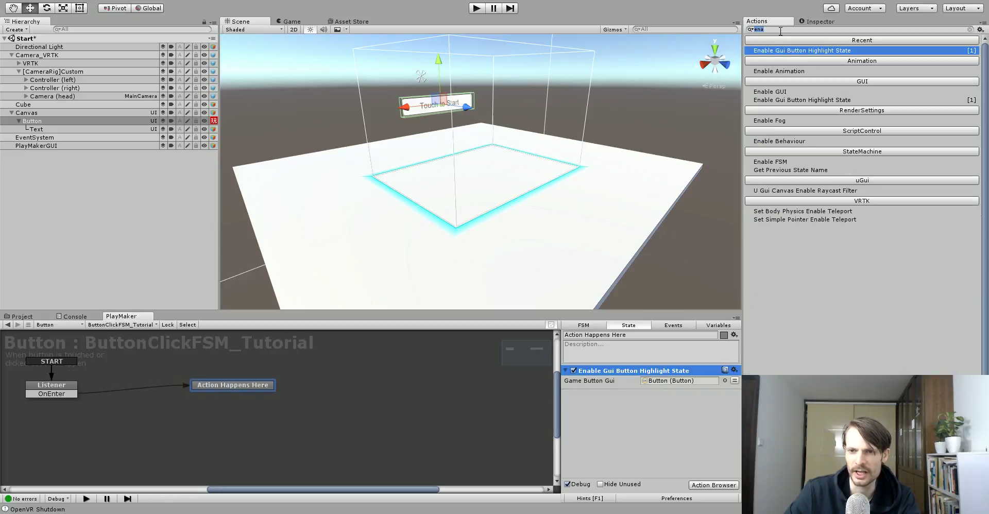
{"action": "type", "text": "trigger"}
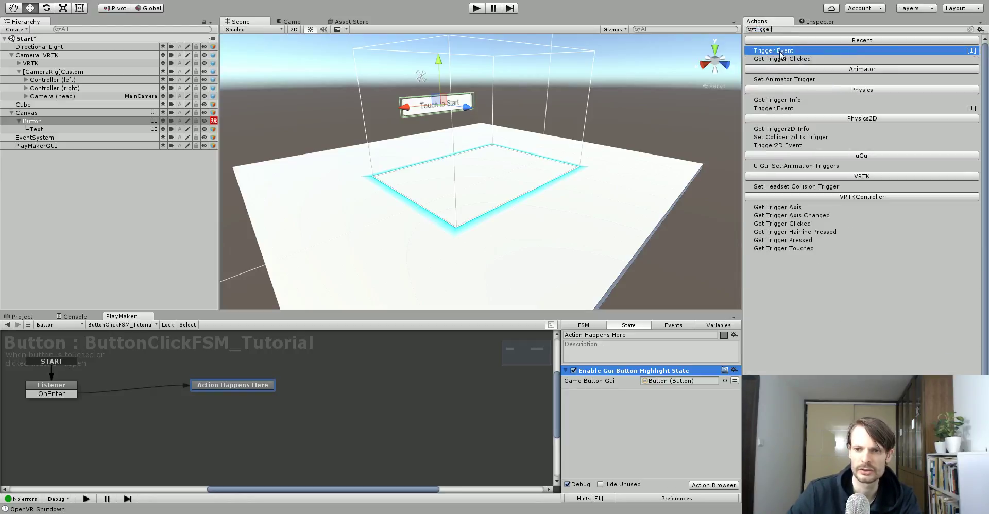
{"action": "double_click", "coordinate": [781, 54]}
{"action": "left_click_drag", "start_coordinate": [600, 373], "coordinate": [605, 435]}
{"action": "left_click", "coordinate": [673, 406]}
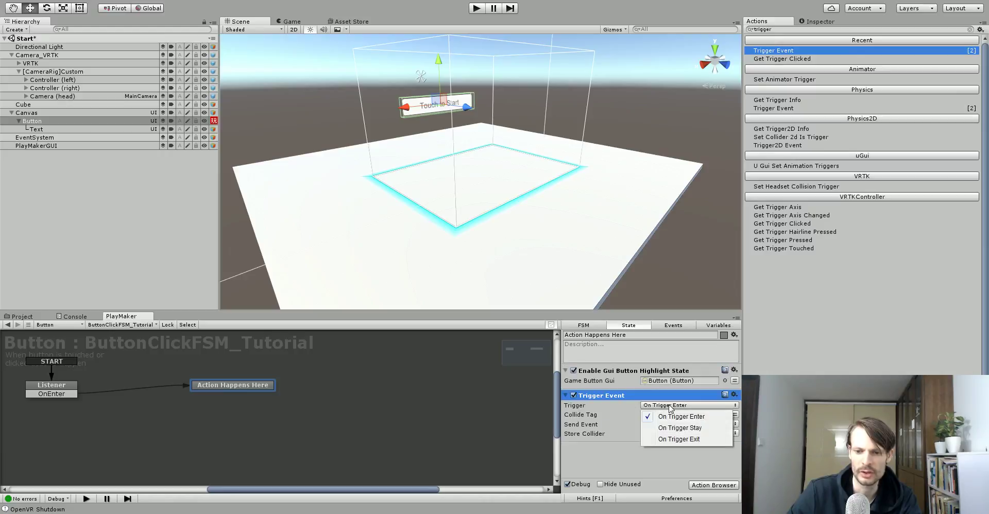
{"action": "left_click", "coordinate": [679, 440]}
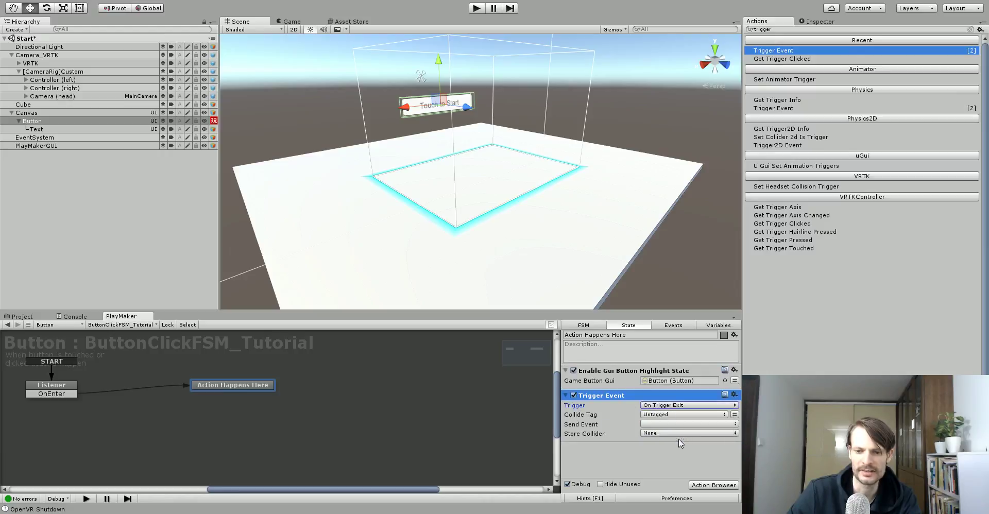
Create a new event "OnExit" as the exit trigger's Send Event and set its Collide Tag to VRcontroller.
{"action": "left_click", "coordinate": [661, 425]}
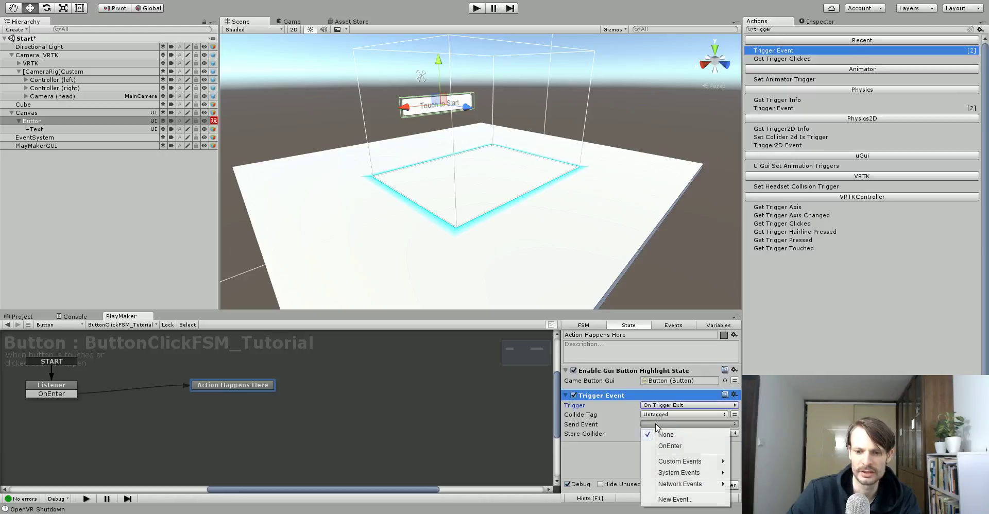
{"action": "left_click", "coordinate": [675, 500]}
{"action": "type", "text": "OnE"}
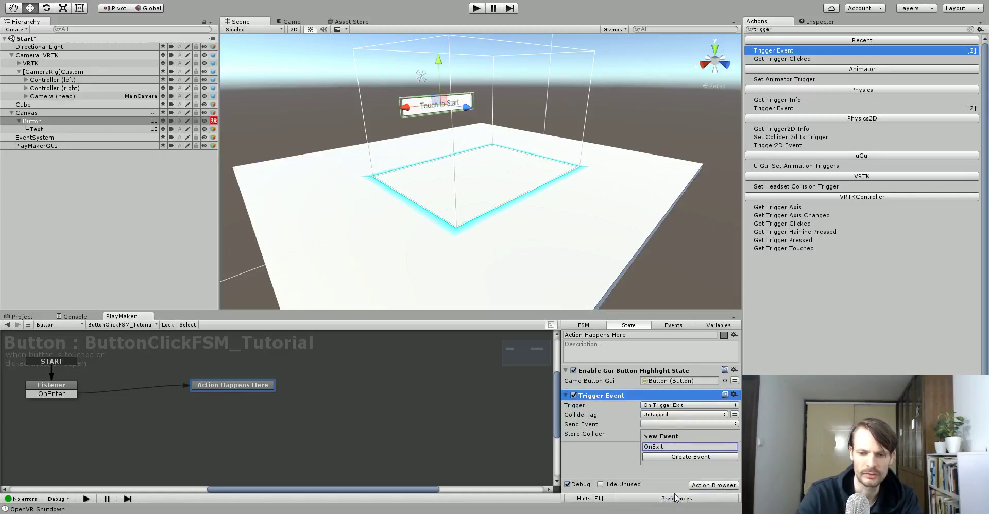
{"action": "type", "text": "xit"}
{"action": "key", "text": "Return"}
{"action": "left_click", "coordinate": [664, 414]}
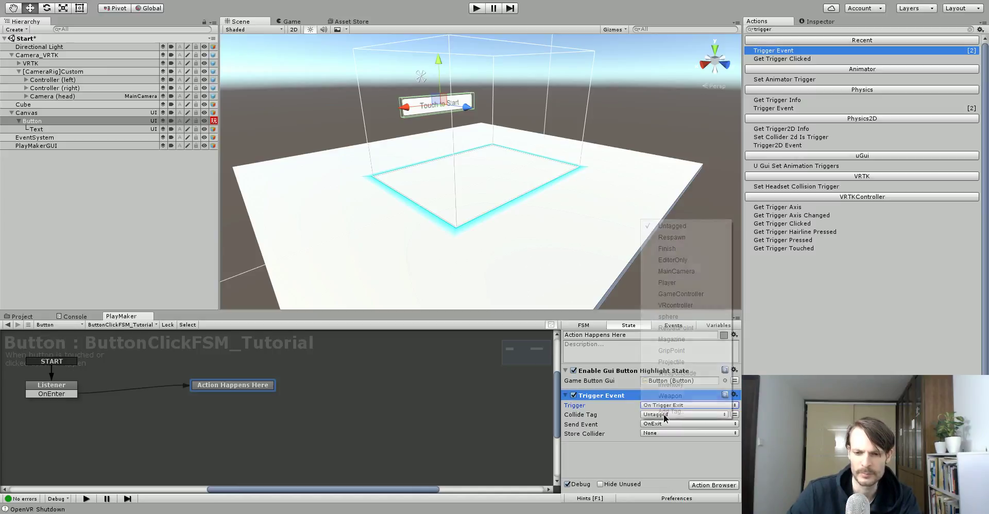
{"action": "left_click", "coordinate": [681, 305]}
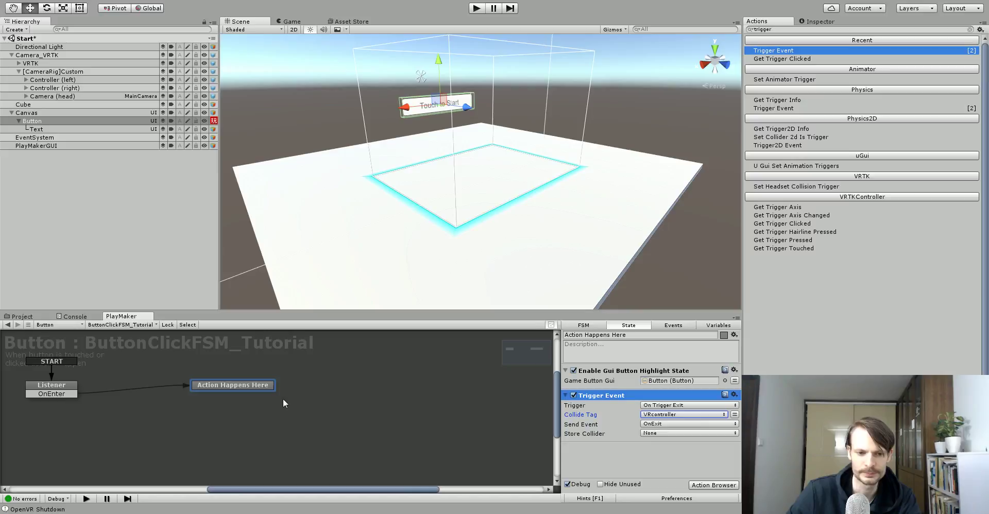
Add an OnExit transition to Action Happens Here and link it back to the Listener state.
{"action": "right_click_drag", "start_coordinate": [264, 384], "coordinate": [273, 386]}
{"action": "mouse_move", "coordinate": [324, 395]}
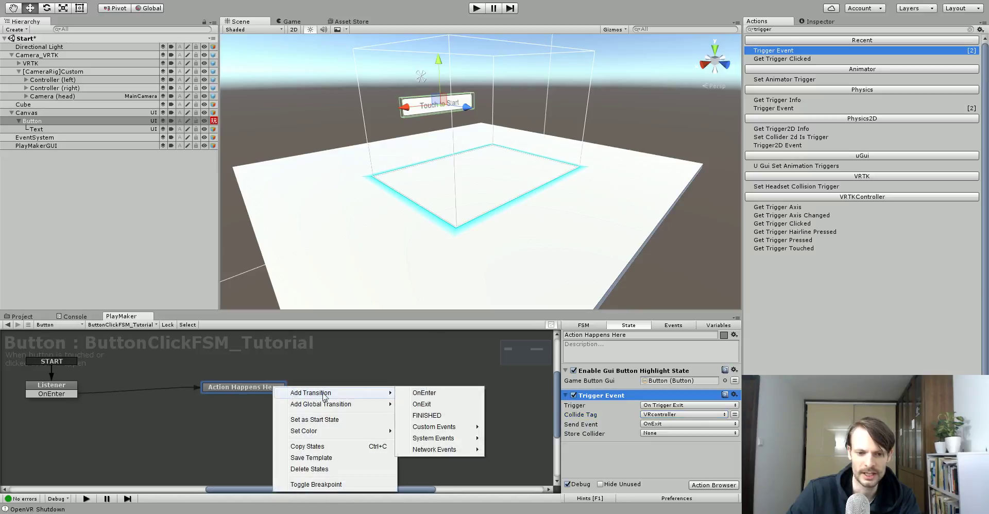
{"action": "left_click", "coordinate": [435, 405]}
{"action": "left_click_drag", "start_coordinate": [209, 396], "coordinate": [73, 382]}
{"action": "left_click_drag", "start_coordinate": [221, 386], "coordinate": [236, 385]}
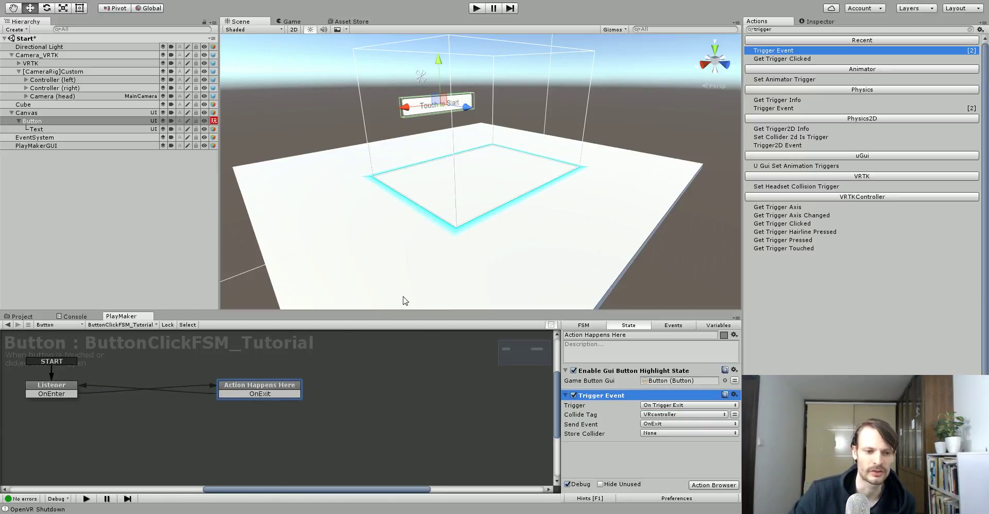
Review the actions of the Listener and Action Happens Here states in turn.
{"action": "left_click", "coordinate": [54, 392]}
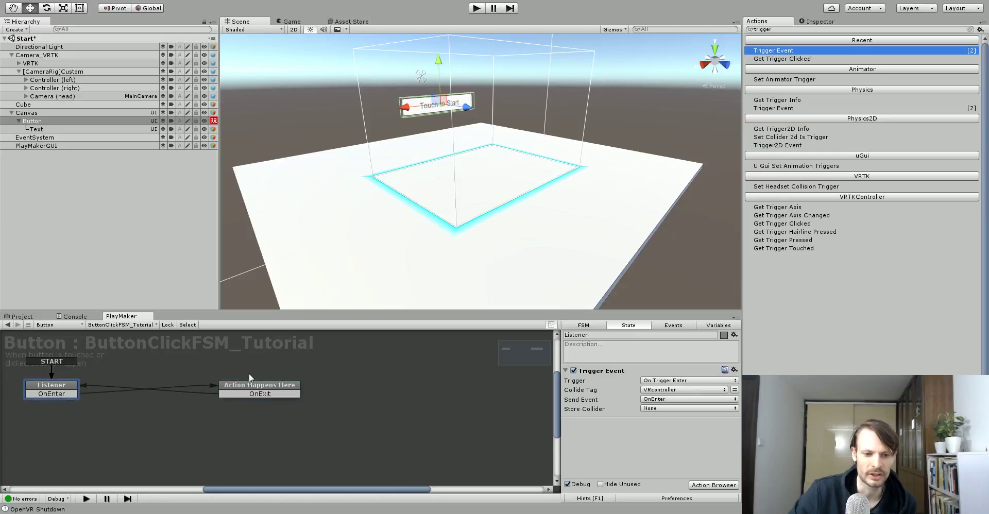
{"action": "left_click", "coordinate": [256, 390]}
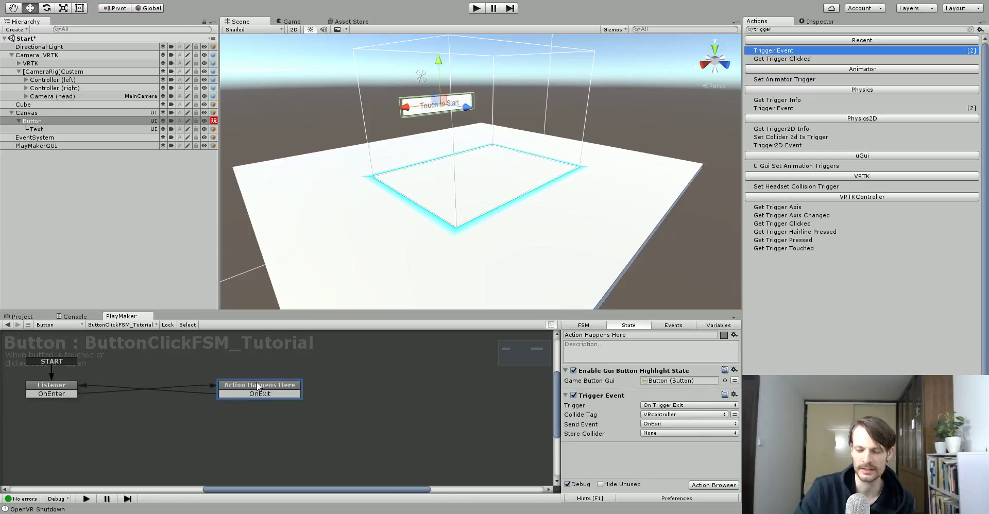
{"action": "left_click", "coordinate": [48, 390]}
{"action": "left_click_drag", "start_coordinate": [281, 385], "coordinate": [284, 387]}
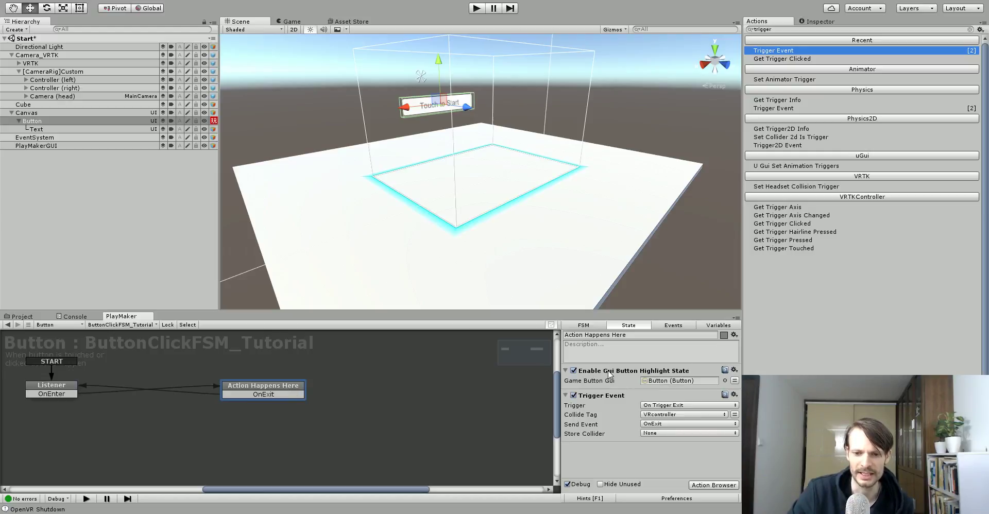
{"action": "left_click_drag", "start_coordinate": [269, 387], "coordinate": [273, 388]}
Add a Disable Gui Button Highlight State action above Listener's Trigger Event and assign the Button component as its Game Button Gui.
{"action": "left_click", "coordinate": [67, 385]}
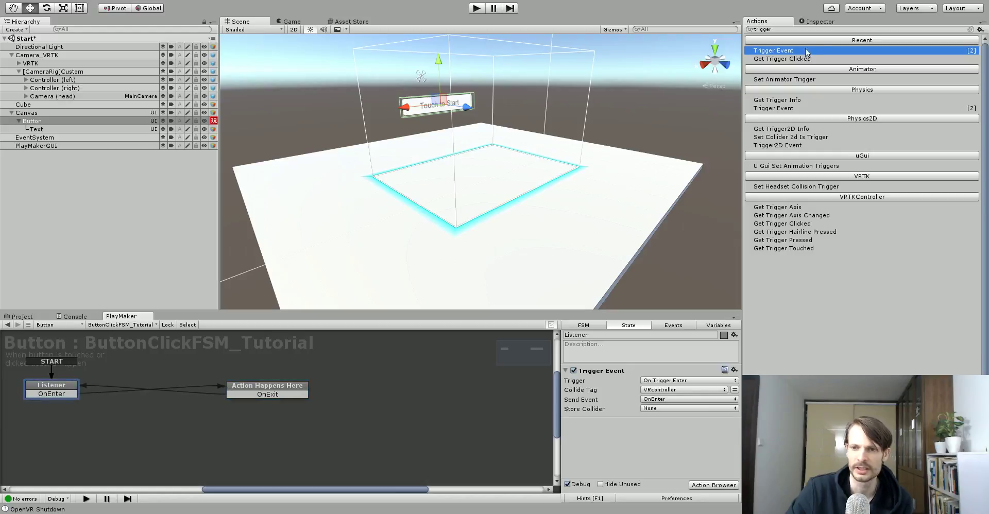
{"action": "left_click", "coordinate": [794, 29]}
{"action": "type", "text": "disab"}
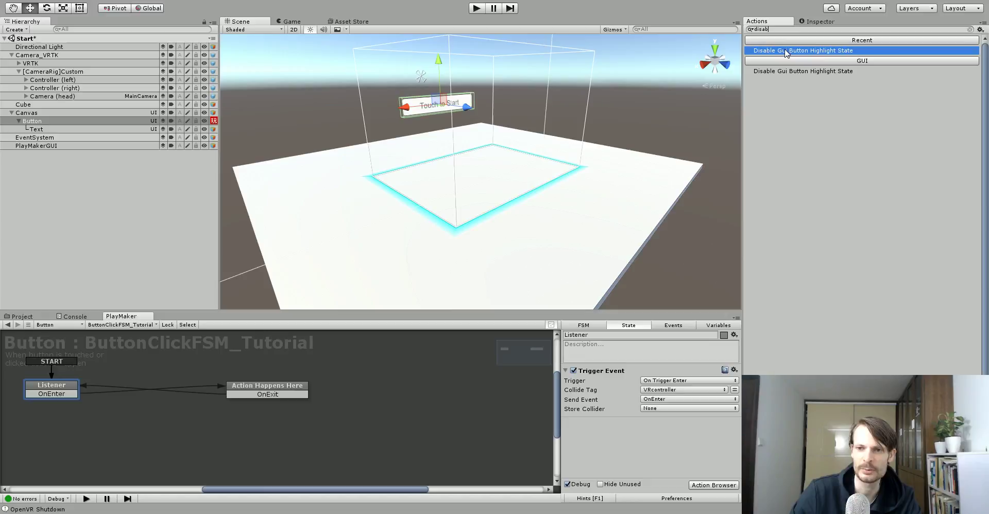
{"action": "double_click", "coordinate": [787, 52]}
{"action": "left_click_drag", "start_coordinate": [627, 425], "coordinate": [622, 375]}
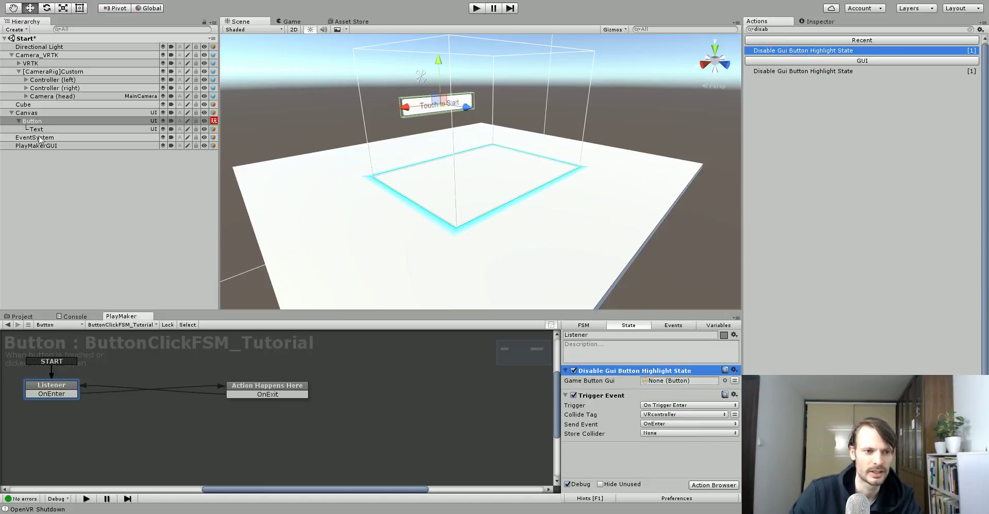
{"action": "left_click", "coordinate": [815, 22]}
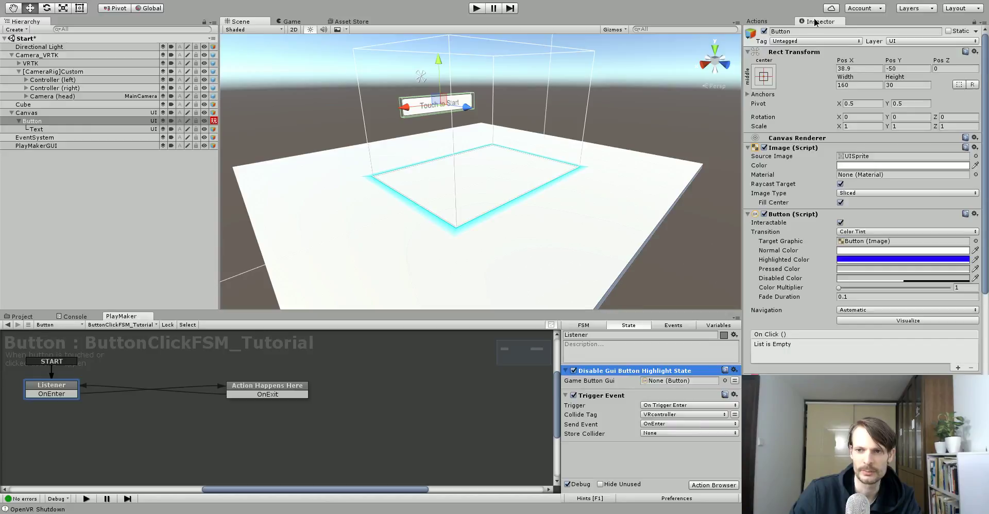
{"action": "left_click_drag", "start_coordinate": [775, 215], "coordinate": [681, 384]}
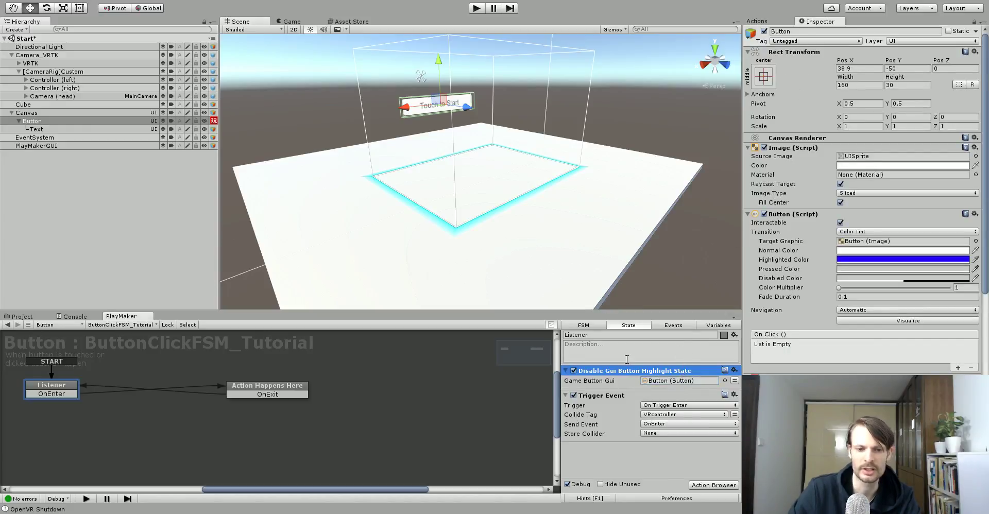
Save the Start scene with the finished highlight and unhighlight FSM.
{"action": "left_click", "coordinate": [278, 390]}
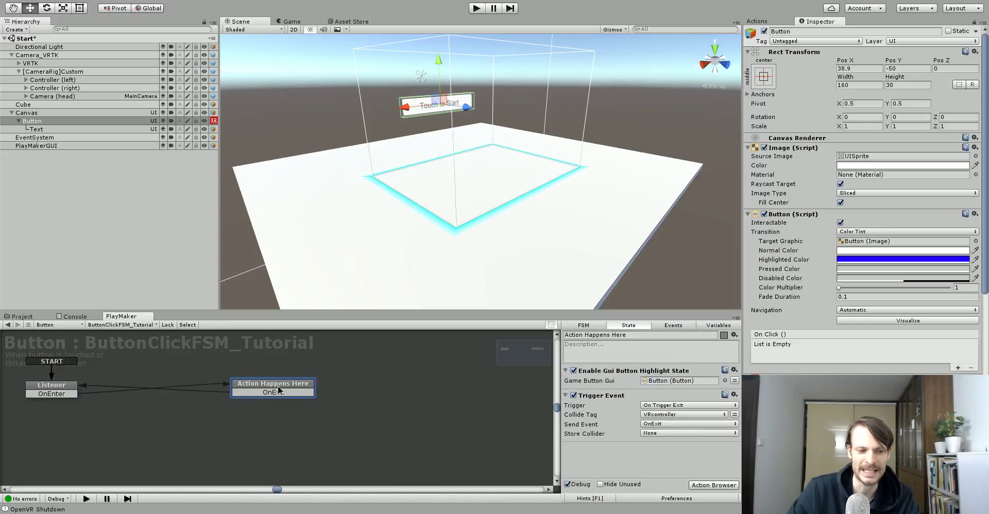
{"action": "left_click_drag", "start_coordinate": [278, 387], "coordinate": [276, 388]}
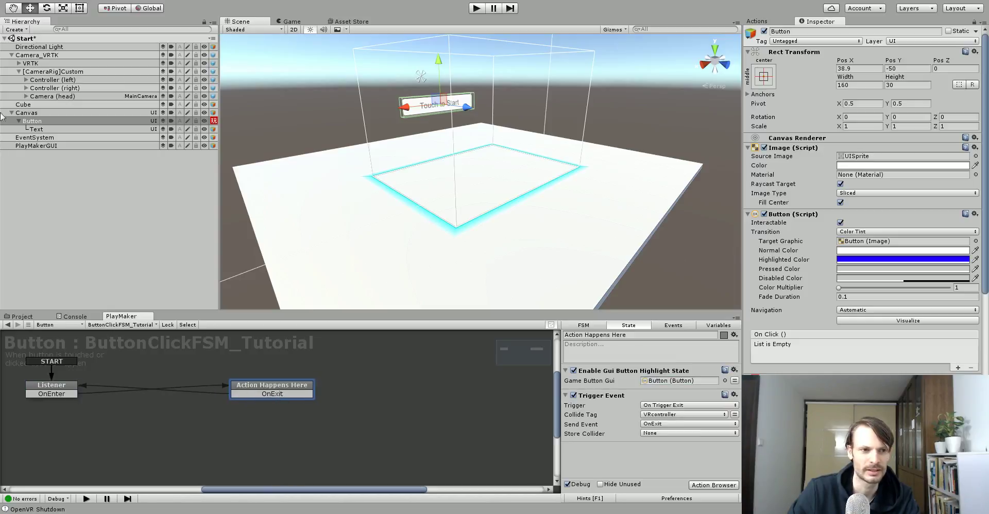
{"action": "left_click", "coordinate": [7, 2]}
{"action": "left_click", "coordinate": [31, 33]}
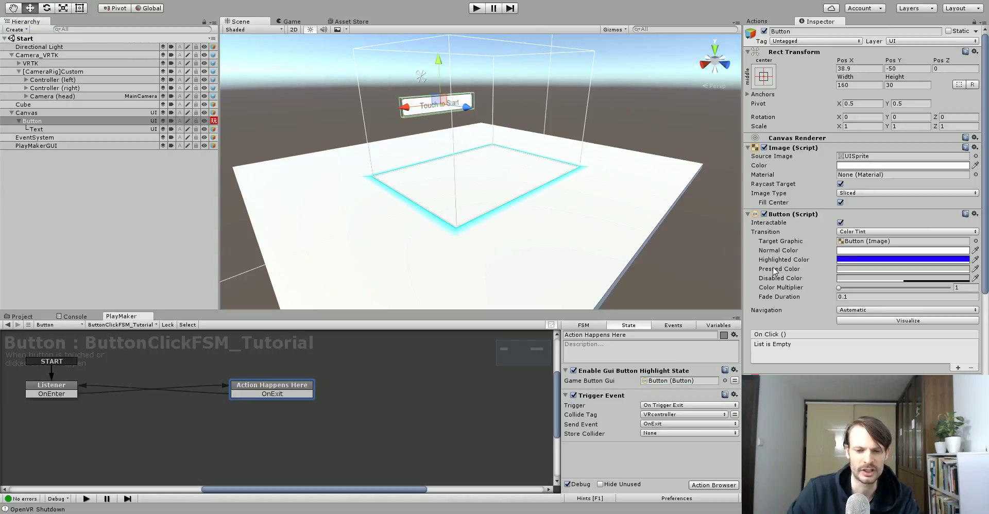
Test the button's touch highlighting by running the scene in play mode and stopping it.
{"action": "left_click", "coordinate": [73, 387]}
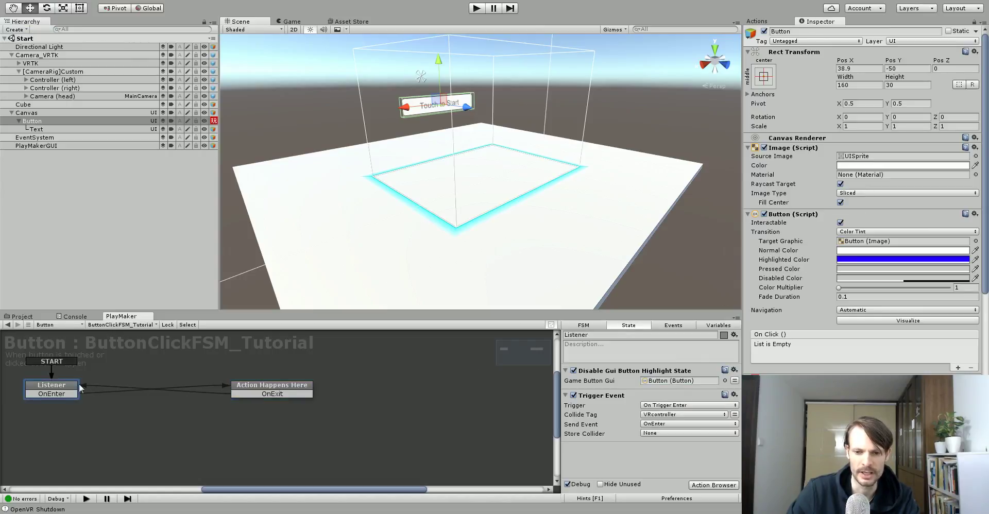
{"action": "left_click_drag", "start_coordinate": [240, 385], "coordinate": [240, 380]}
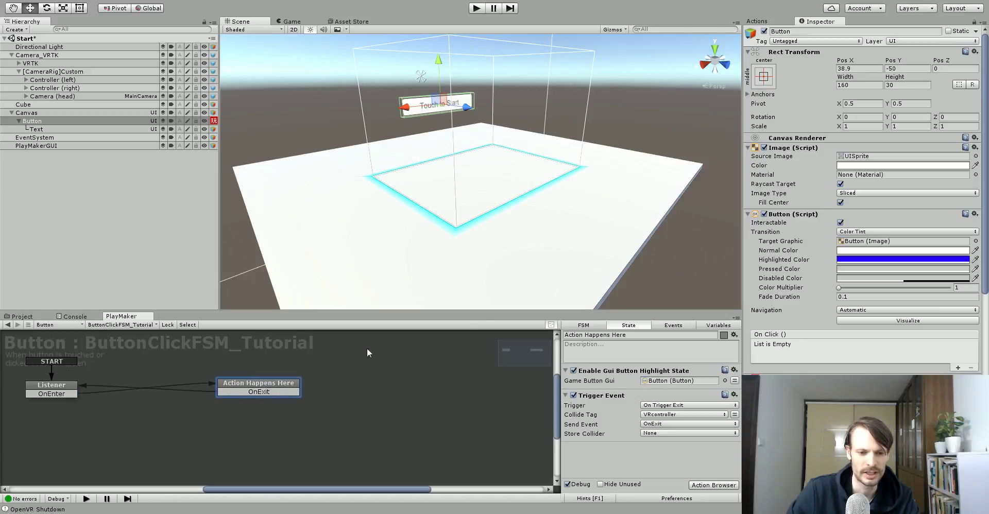
{"action": "left_click", "coordinate": [478, 9]}
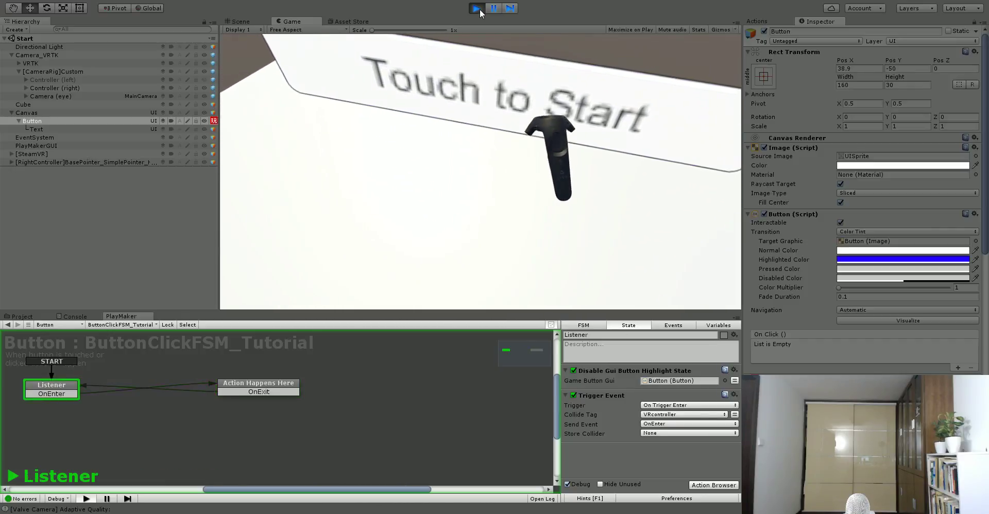
{"action": "left_click", "coordinate": [480, 8]}
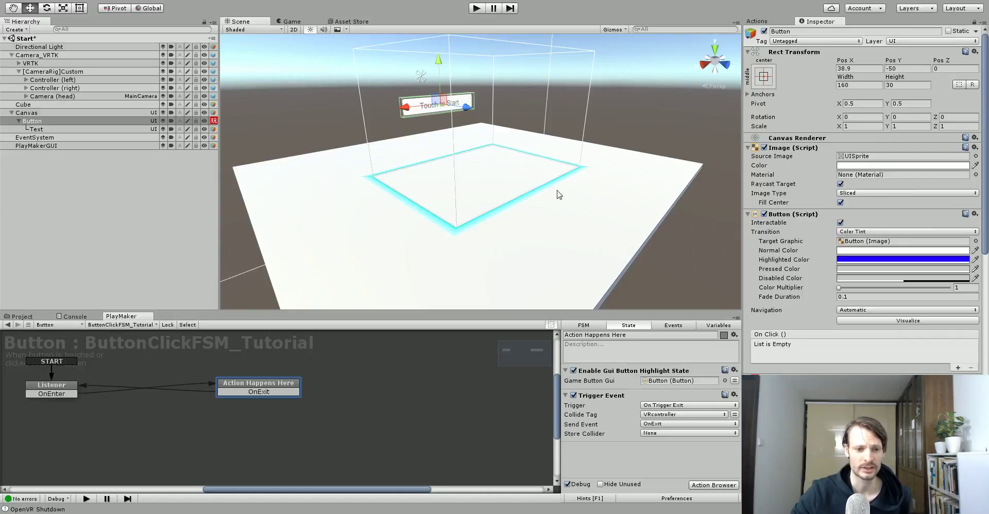
{"action": "left_click", "coordinate": [263, 391]}
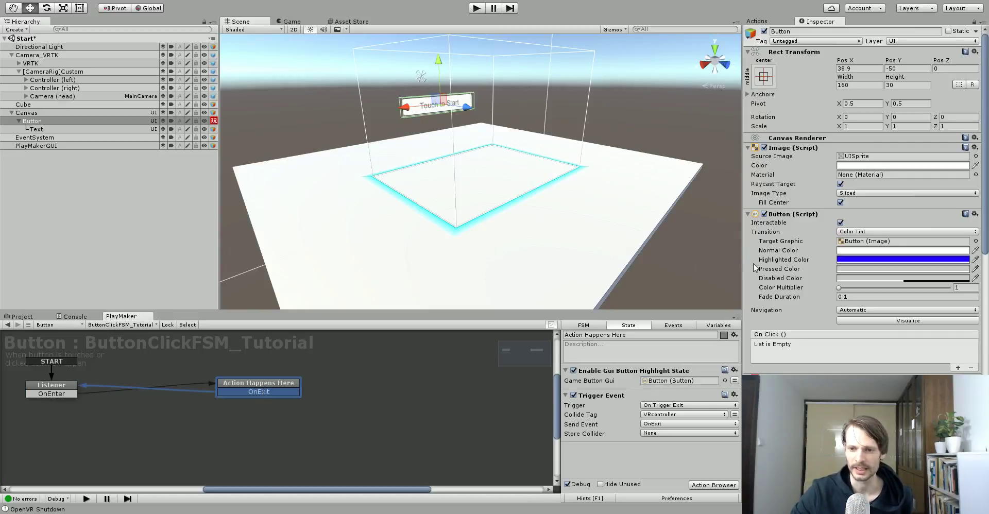
{"action": "left_click_drag", "start_coordinate": [254, 384], "coordinate": [256, 384]}
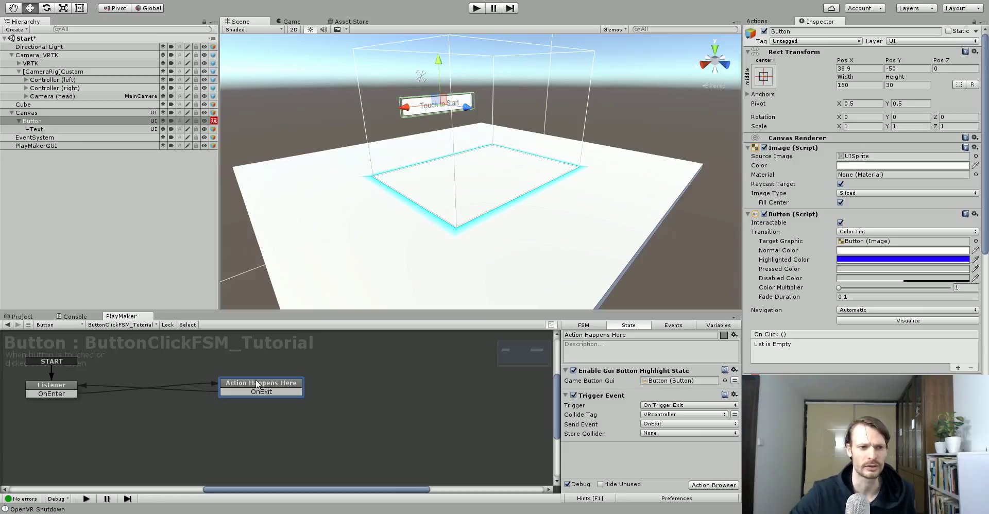
Expand the VRTK object and inspect the components of RightController, LeftController, Canvas and [CameraRig]Custom.
{"action": "left_click", "coordinate": [19, 62]}
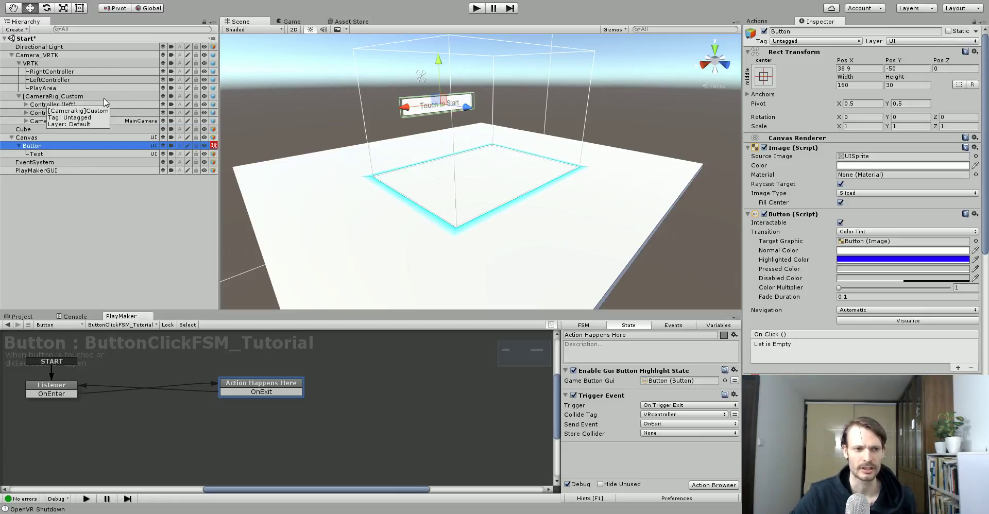
{"action": "left_click", "coordinate": [76, 62]}
{"action": "left_click", "coordinate": [82, 71]}
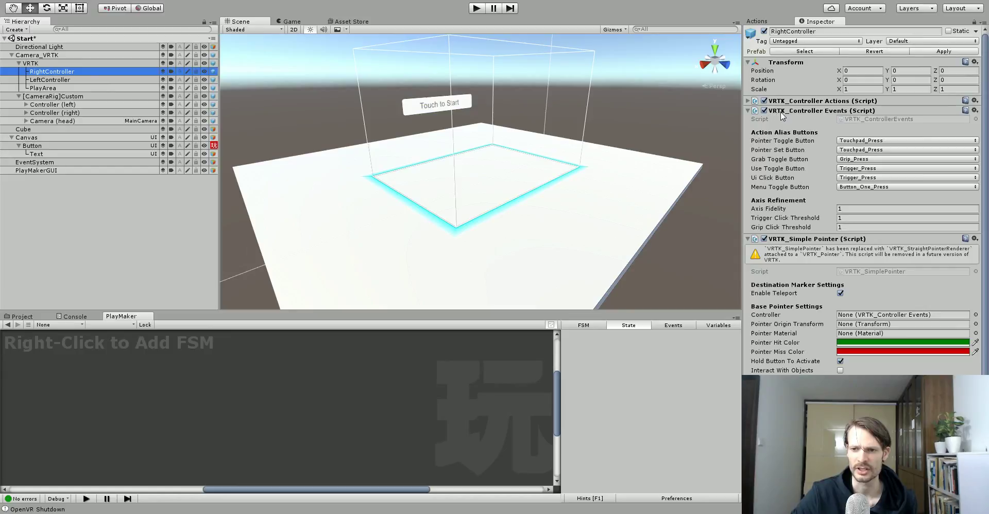
{"action": "left_click", "coordinate": [59, 80]}
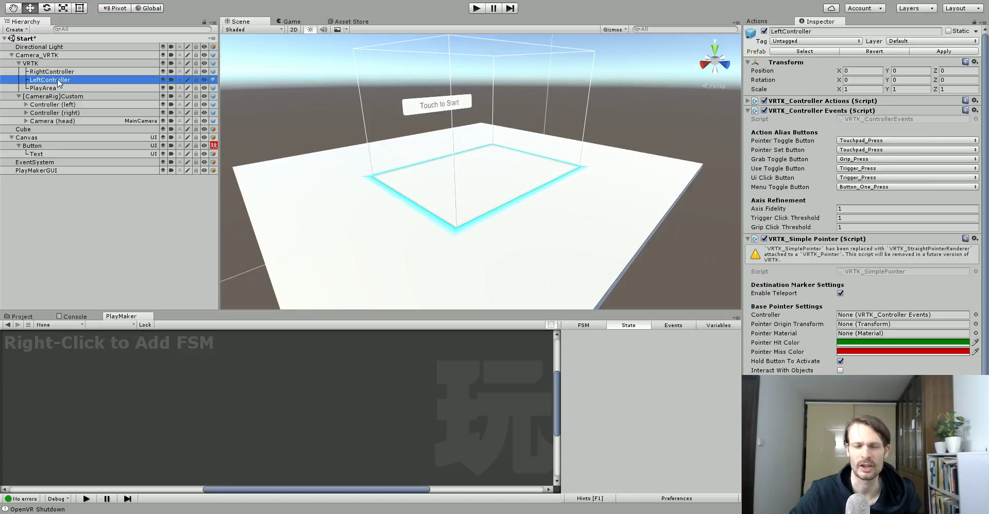
{"action": "left_click", "coordinate": [54, 73]}
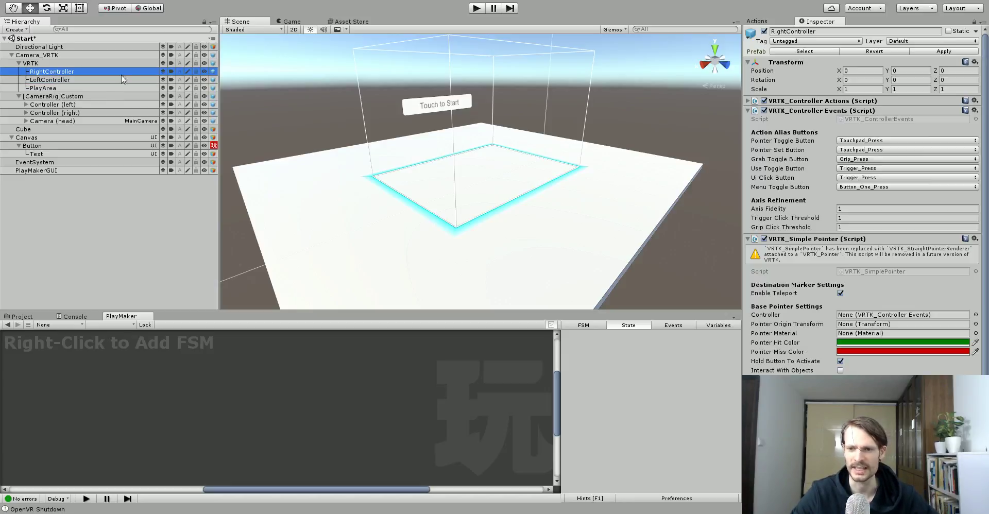
{"action": "left_click", "coordinate": [752, 110]}
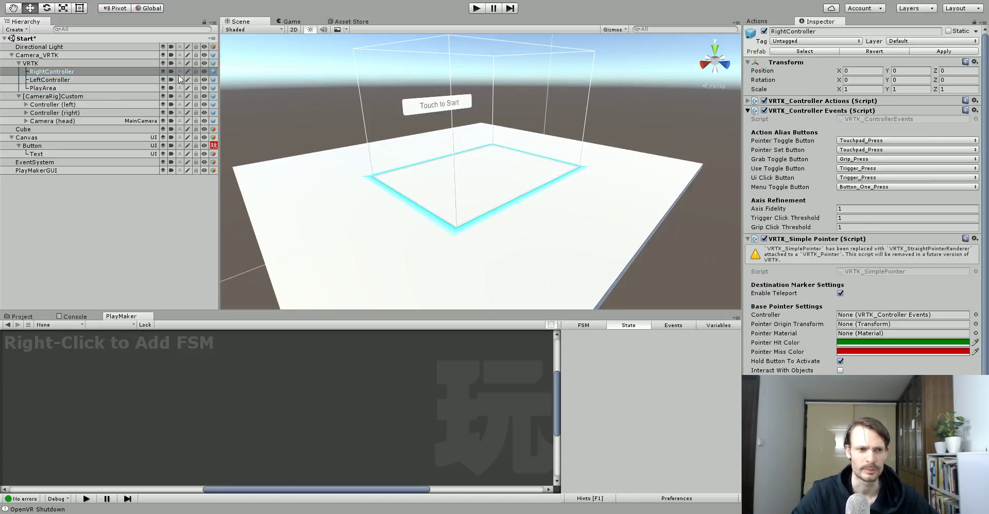
{"action": "left_click", "coordinate": [748, 110]}
{"action": "left_click", "coordinate": [54, 96]}
{"action": "left_click", "coordinate": [48, 138]}
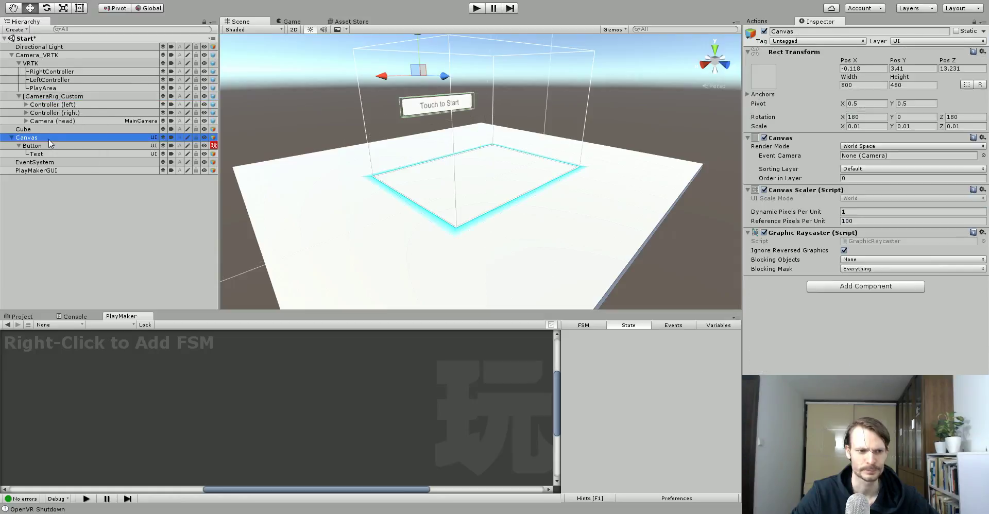
{"action": "left_click", "coordinate": [59, 97]}
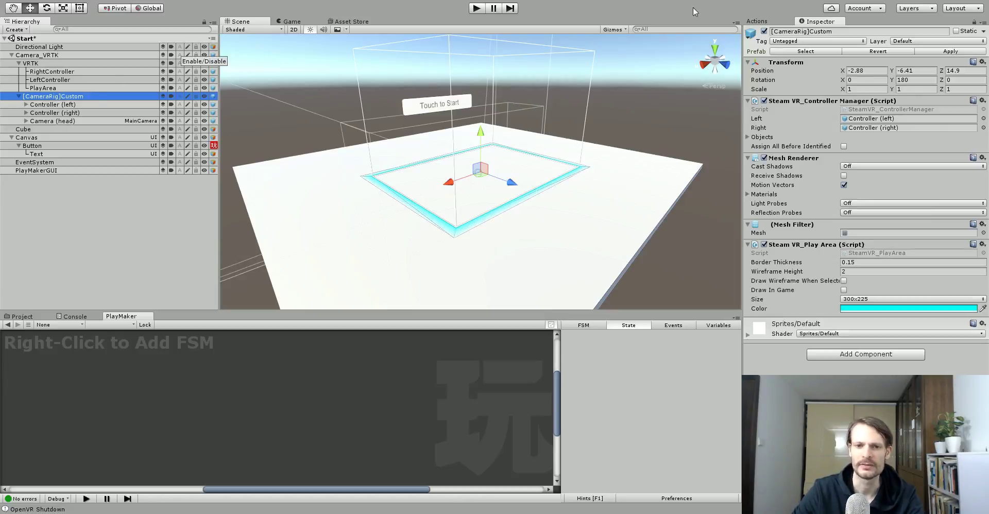
{"action": "left_click", "coordinate": [56, 138]}
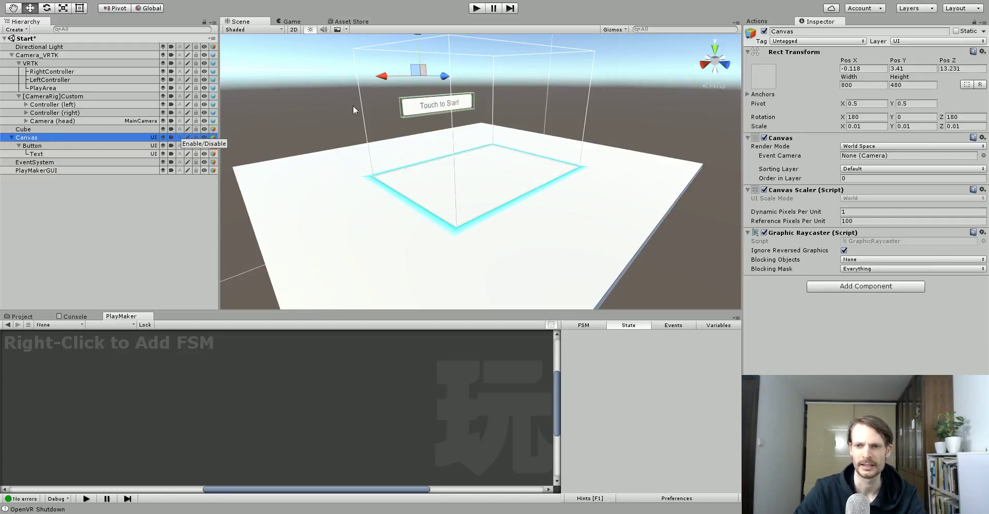
Clear the PlayMaker action search and open the VRTKController action category.
{"action": "left_click", "coordinate": [757, 21]}
{"action": "key", "text": "BackSpace"}
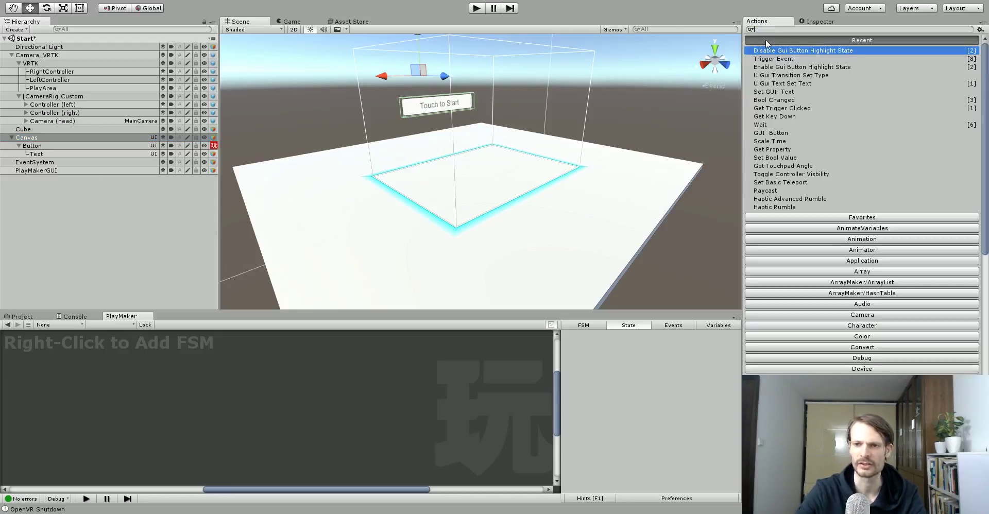
{"action": "scroll", "coordinate": [852, 194], "scroll_direction": "down", "scroll_amount": 10}
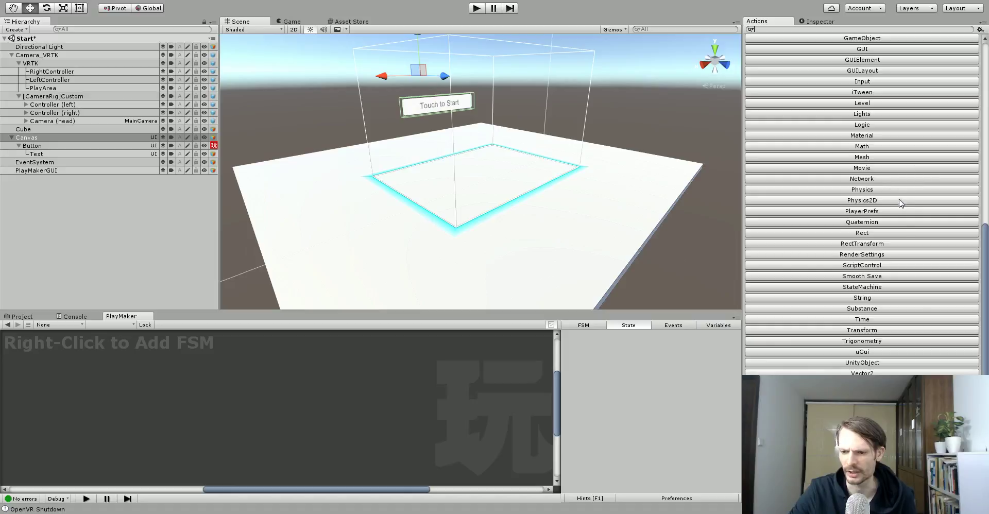
{"action": "left_click", "coordinate": [858, 406]}
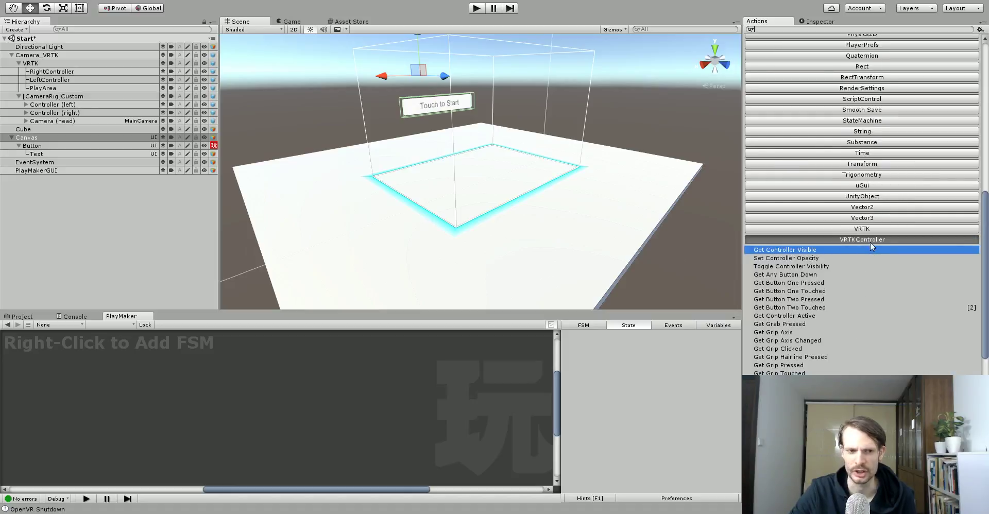
Add a Get Trigger Clicked action to the Button FSM's Action Happens Here state.
{"action": "left_click", "coordinate": [50, 146]}
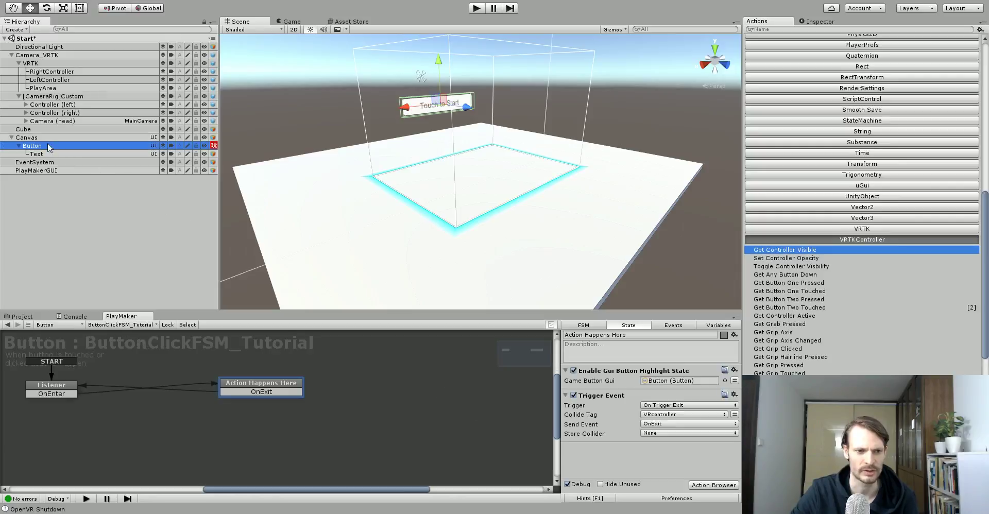
{"action": "left_click", "coordinate": [292, 382]}
{"action": "left_click_drag", "start_coordinate": [293, 382], "coordinate": [294, 379]}
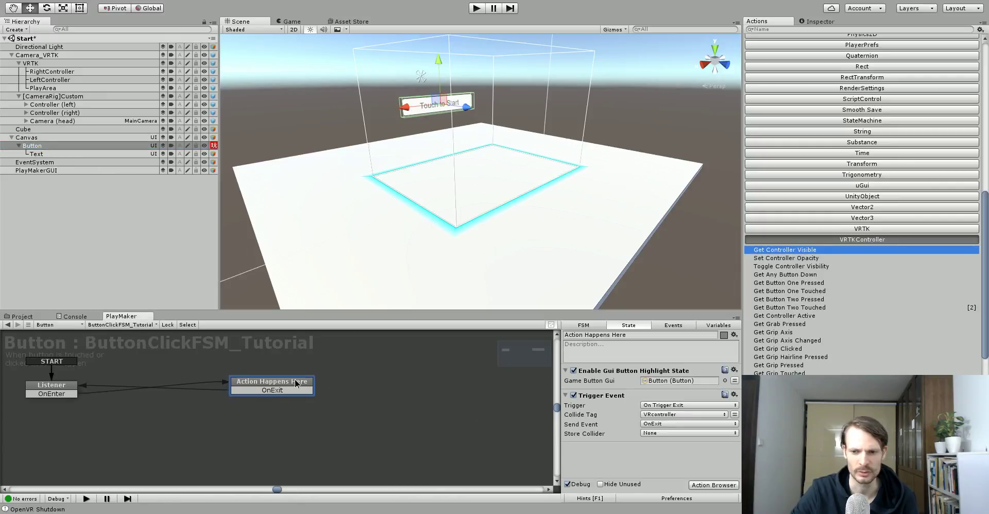
{"action": "left_click", "coordinate": [847, 307]}
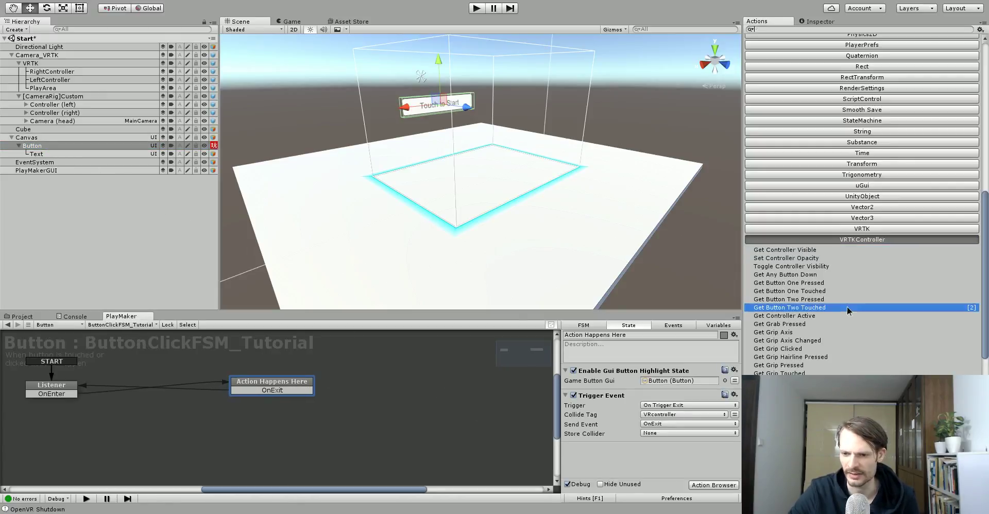
{"action": "scroll", "coordinate": [848, 307], "scroll_direction": "down", "scroll_amount": 3}
{"action": "scroll", "coordinate": [848, 307], "scroll_direction": "down", "scroll_amount": 1}
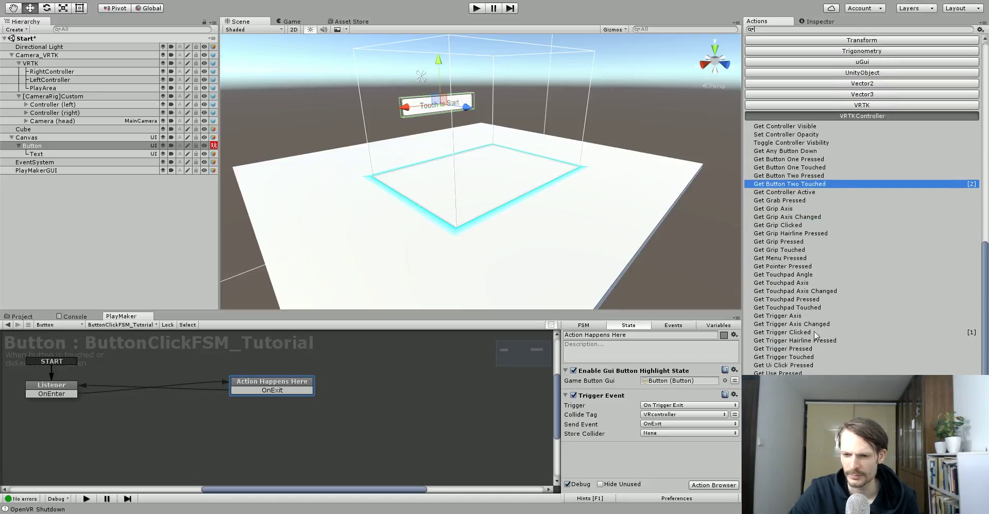
{"action": "left_click", "coordinate": [805, 365]}
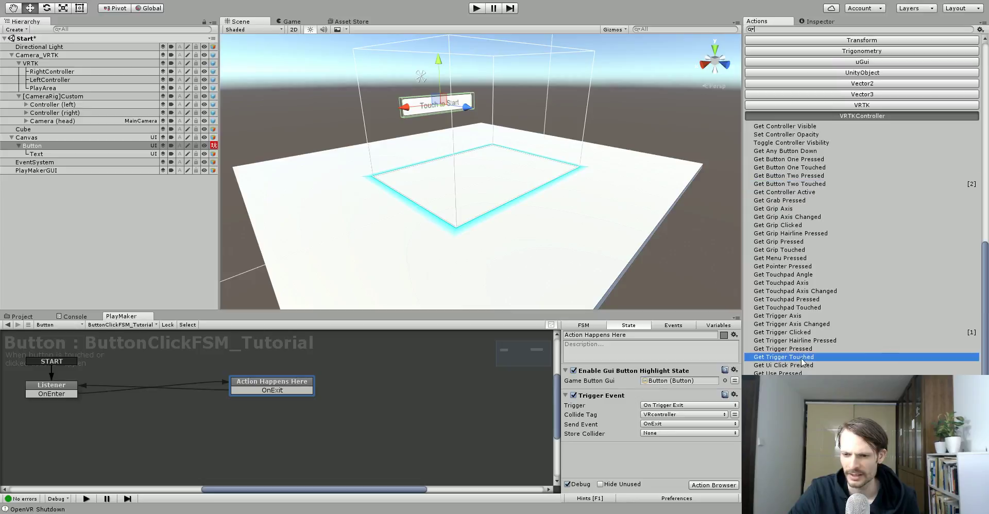
{"action": "left_click", "coordinate": [802, 350]}
{"action": "left_click", "coordinate": [799, 333]}
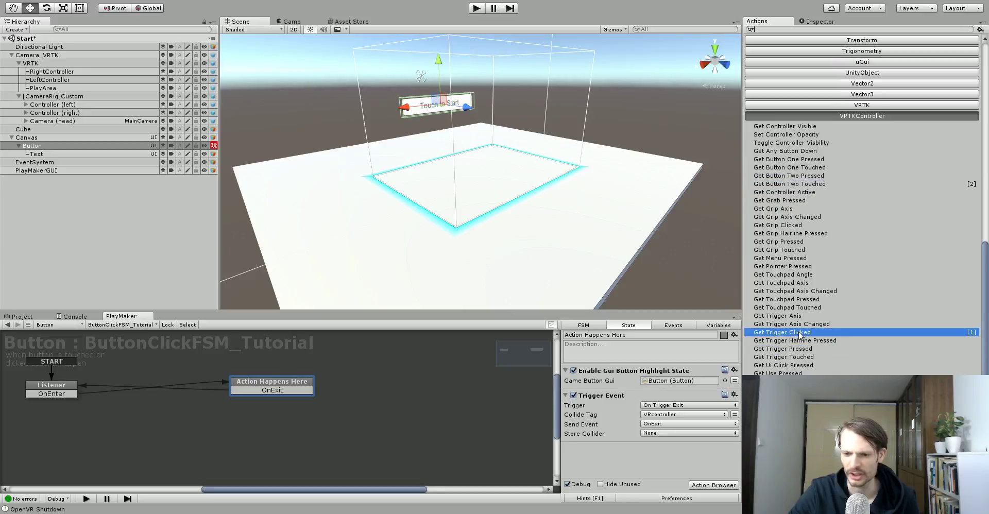
{"action": "double_click", "coordinate": [799, 333]}
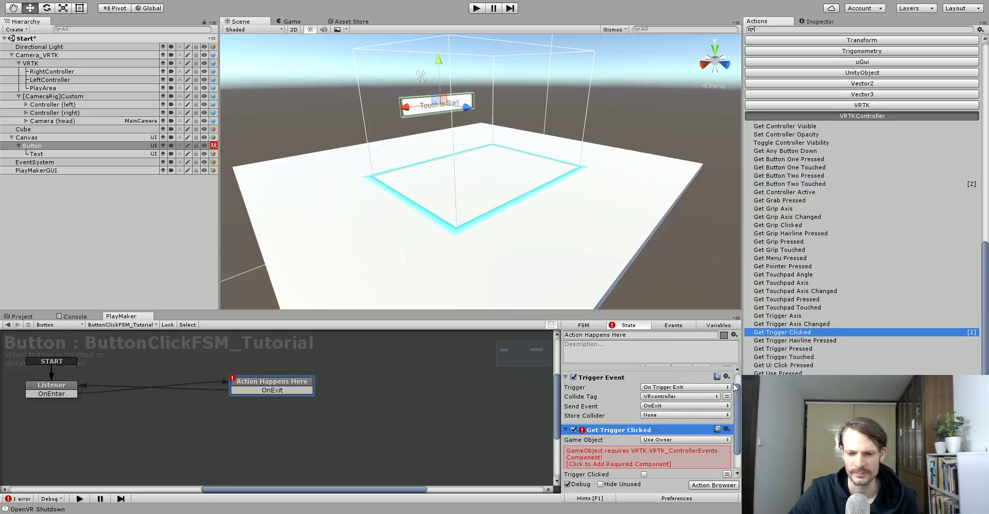
Assign RightController as the specified Game Object of Get Trigger Clicked and move the action above Trigger Event.
{"action": "scroll", "coordinate": [664, 415], "scroll_direction": "down", "scroll_amount": 2}
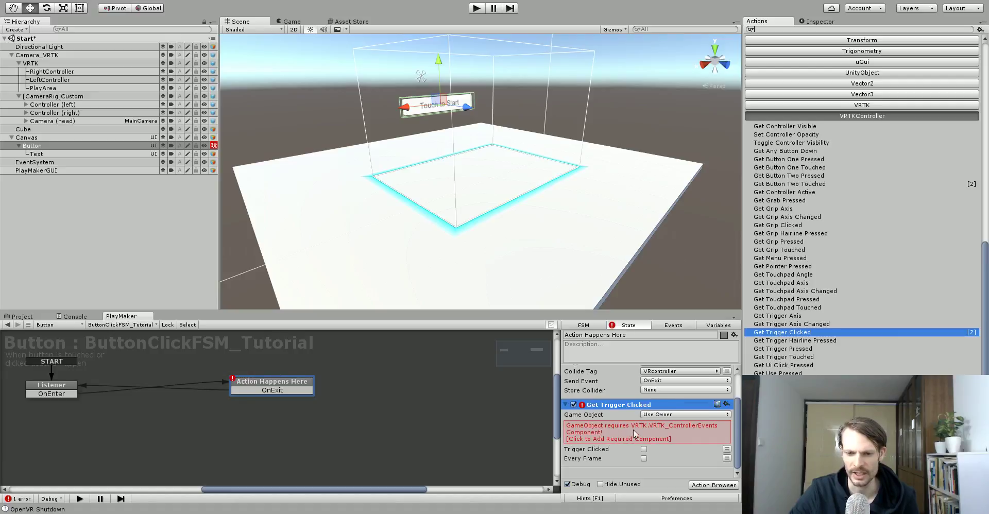
{"action": "left_click", "coordinate": [661, 415]}
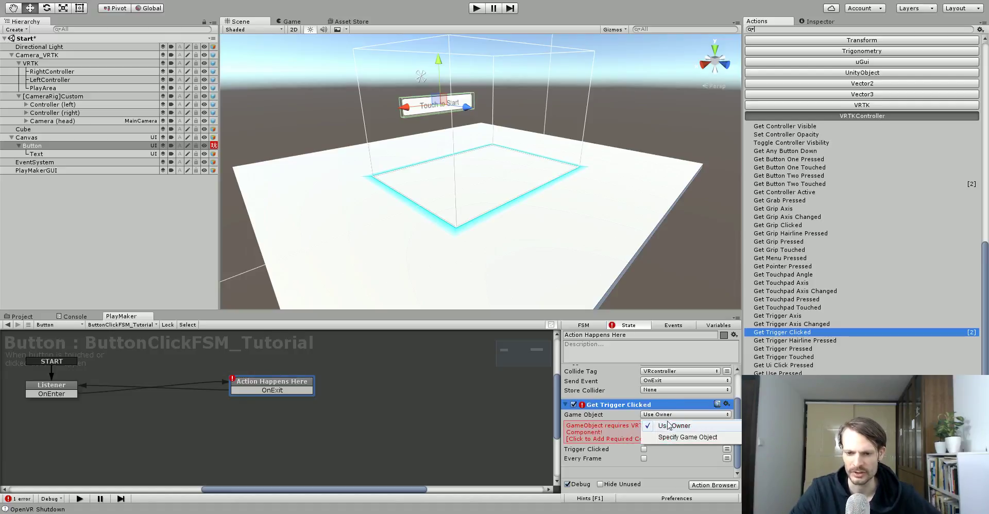
{"action": "left_click", "coordinate": [673, 438]}
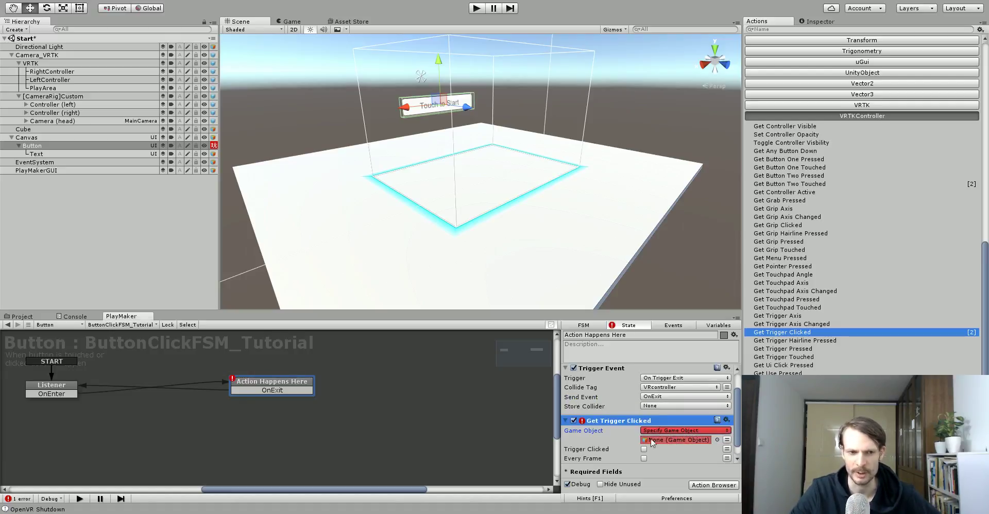
{"action": "left_click_drag", "start_coordinate": [59, 76], "coordinate": [662, 460]}
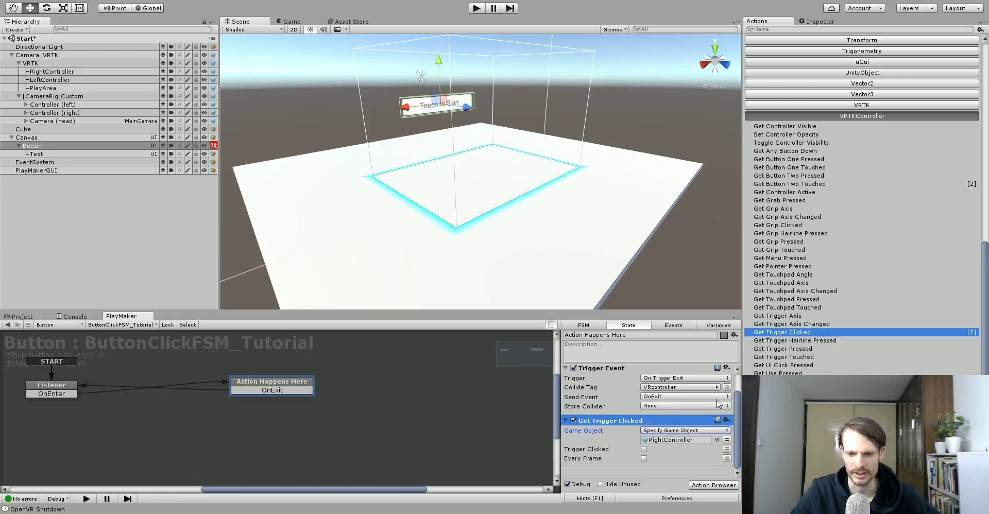
{"action": "scroll", "coordinate": [644, 432], "scroll_direction": "up", "scroll_amount": 2}
{"action": "left_click_drag", "start_coordinate": [638, 450], "coordinate": [621, 407]}
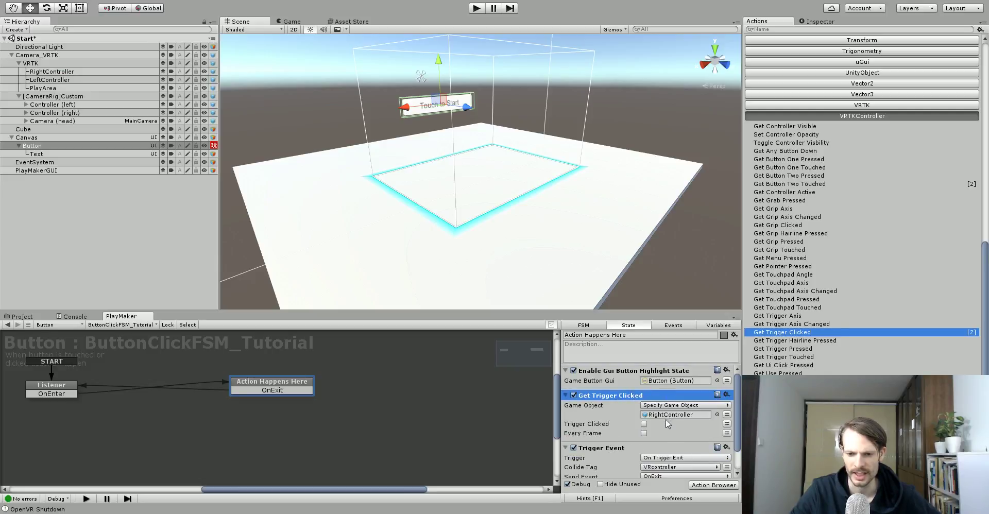
Set Get Trigger Clicked to run every frame and store its Trigger Clicked result in a new variable named IsClicked.
{"action": "left_click", "coordinate": [645, 433]}
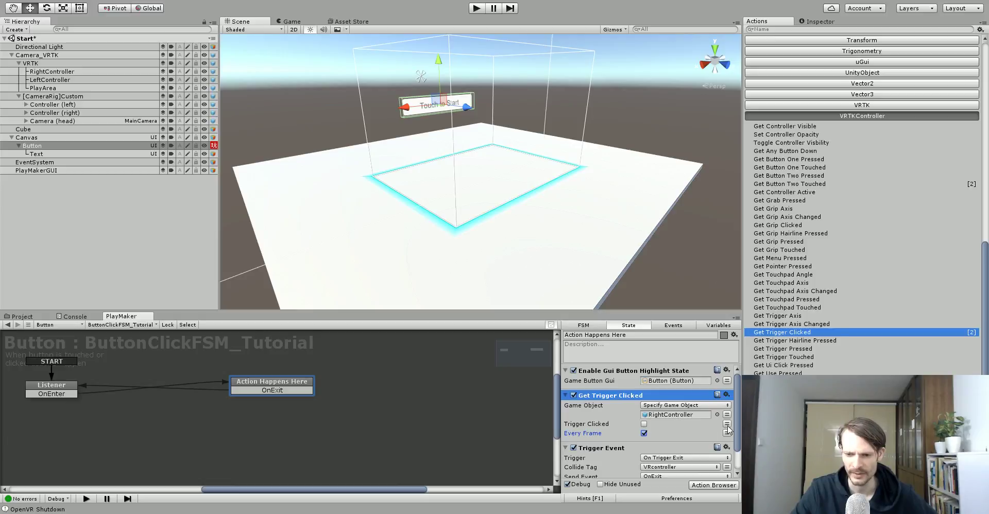
{"action": "mouse_move", "coordinate": [599, 428]}
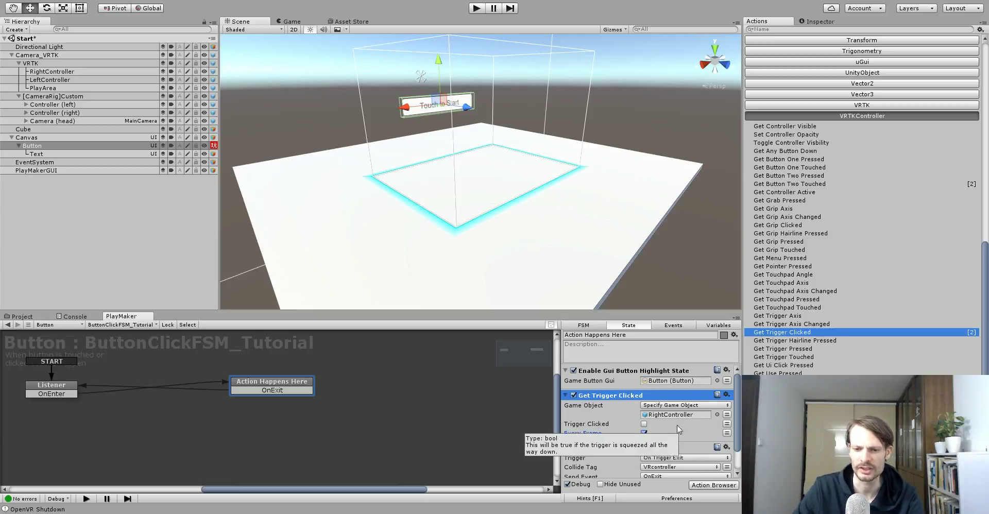
{"action": "left_click", "coordinate": [727, 424]}
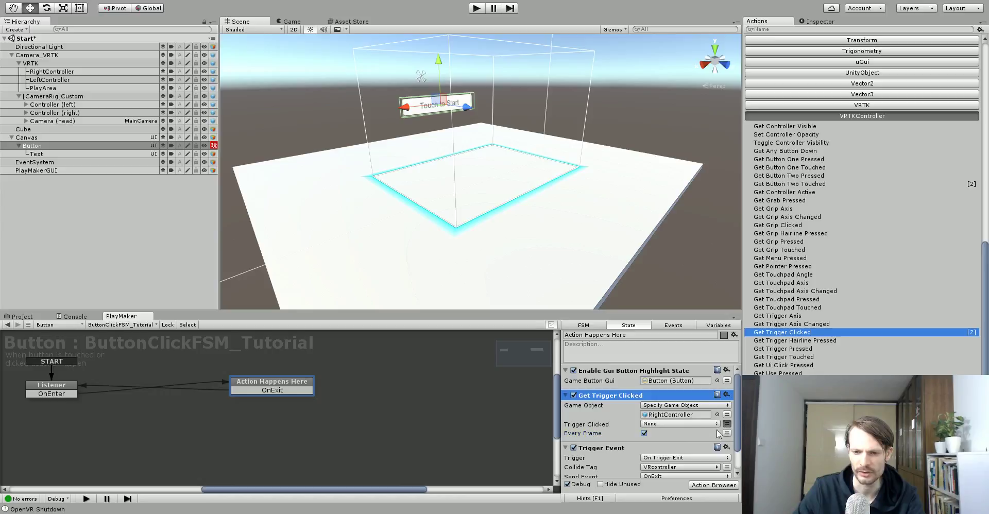
{"action": "left_click", "coordinate": [678, 423]}
{"action": "left_click", "coordinate": [679, 461]}
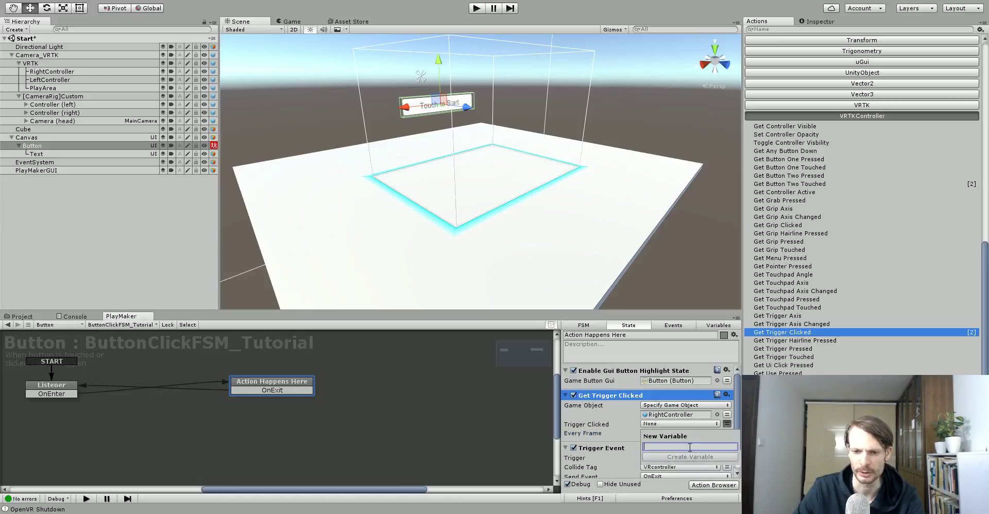
{"action": "type", "text": "IsClicked"}
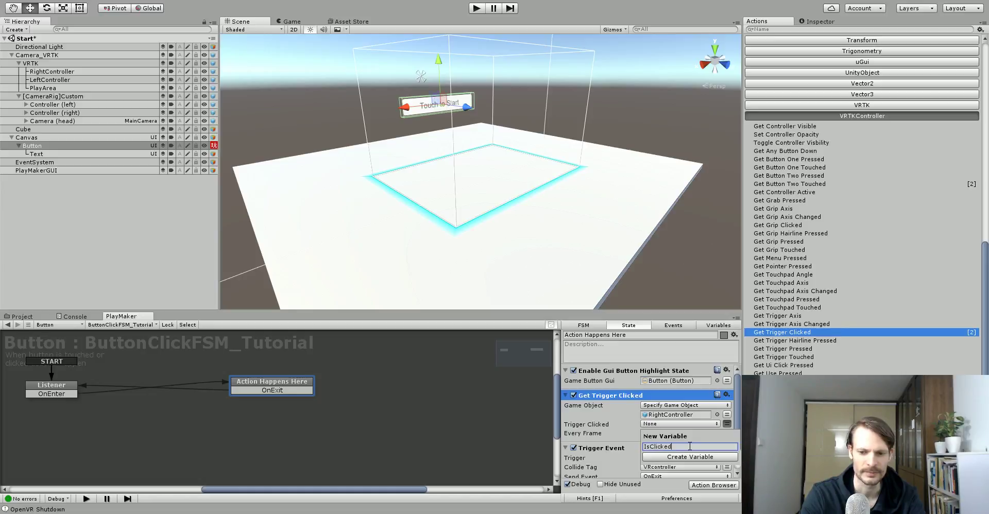
{"action": "key", "text": "Return"}
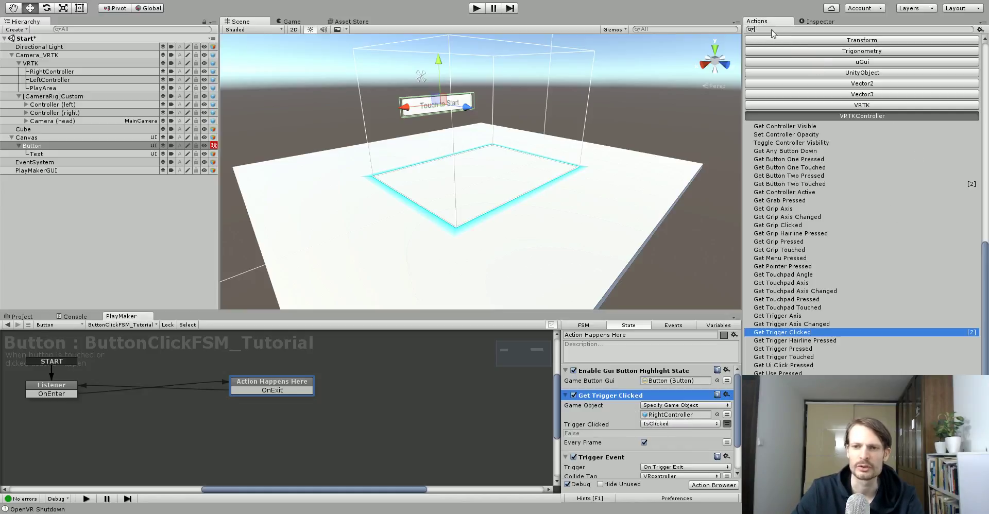
Add a Bool Changed action between Get Trigger Clicked and Trigger Event, using IsClicked as its Bool Variable.
{"action": "type", "text": "bool"}
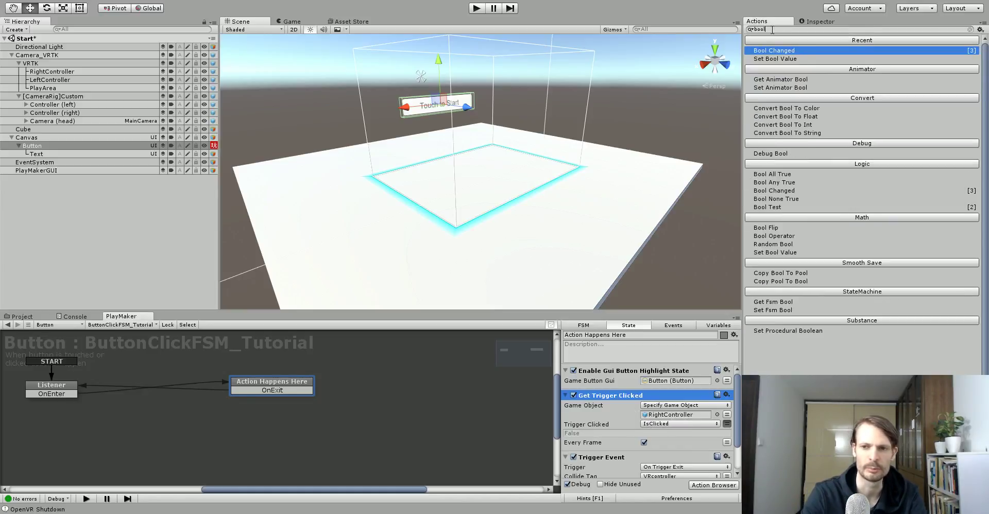
{"action": "type", "text": " ch"}
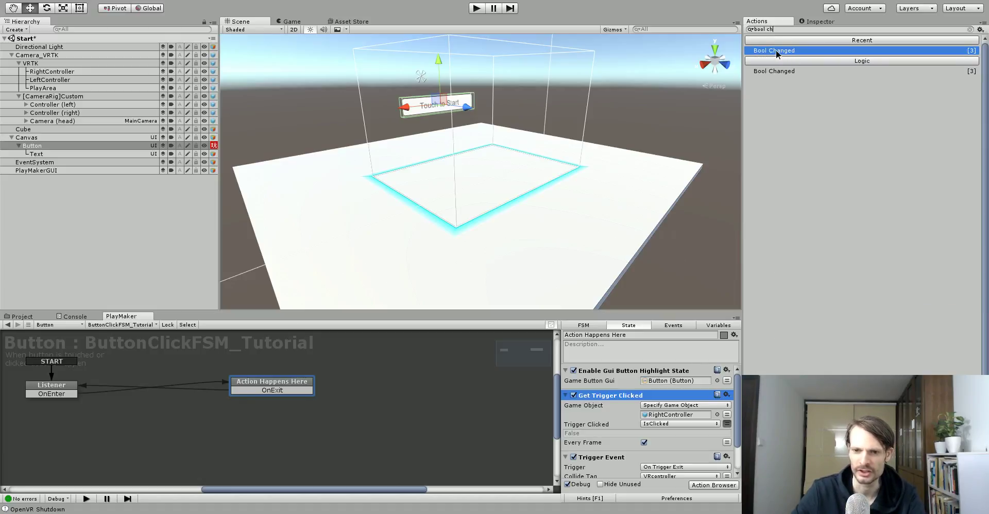
{"action": "double_click", "coordinate": [776, 50]}
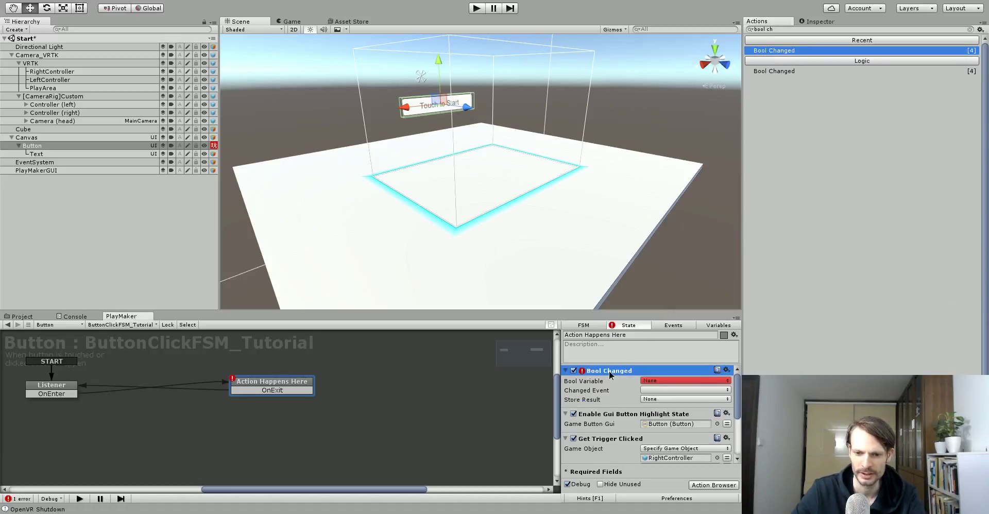
{"action": "scroll", "coordinate": [615, 401], "scroll_direction": "down", "scroll_amount": 4}
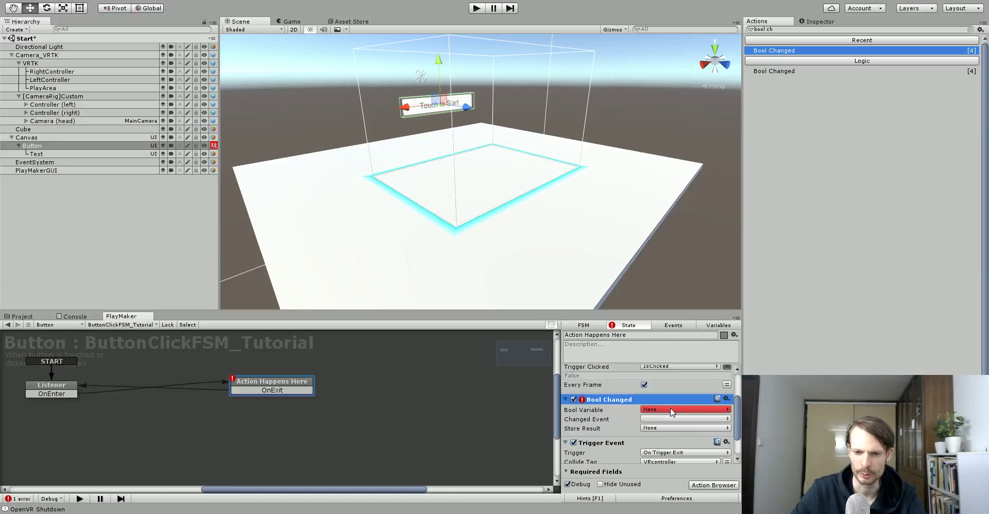
{"action": "left_click", "coordinate": [672, 410]}
{"action": "left_click", "coordinate": [673, 432]}
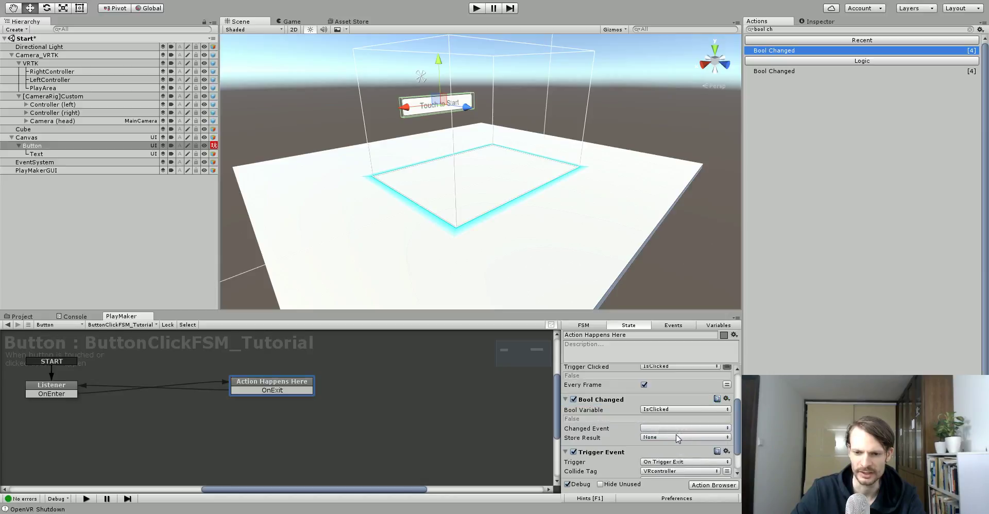
Create a ViveTriggerClicked event as the Changed Event of Bool Changed and add its transition to the Action Happens Here state.
{"action": "left_click", "coordinate": [658, 428]}
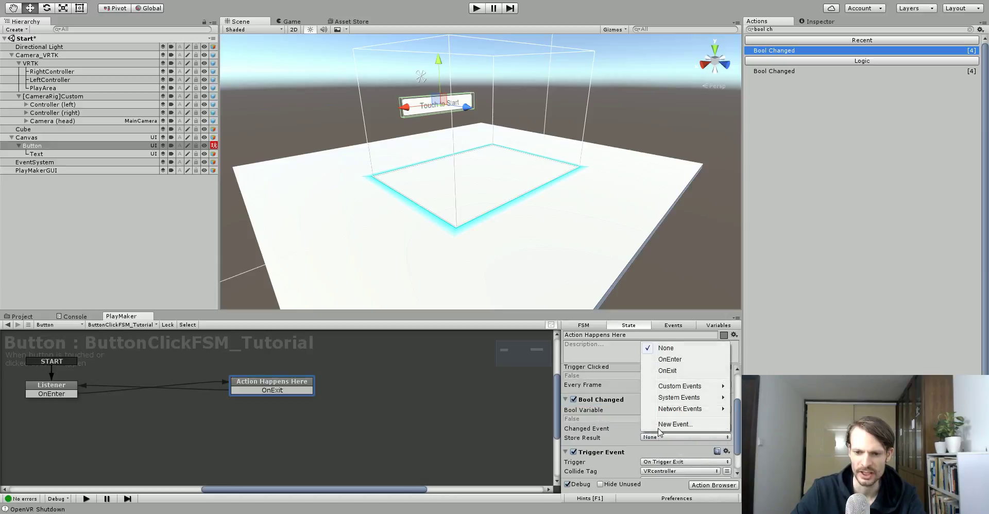
{"action": "left_click", "coordinate": [662, 428]}
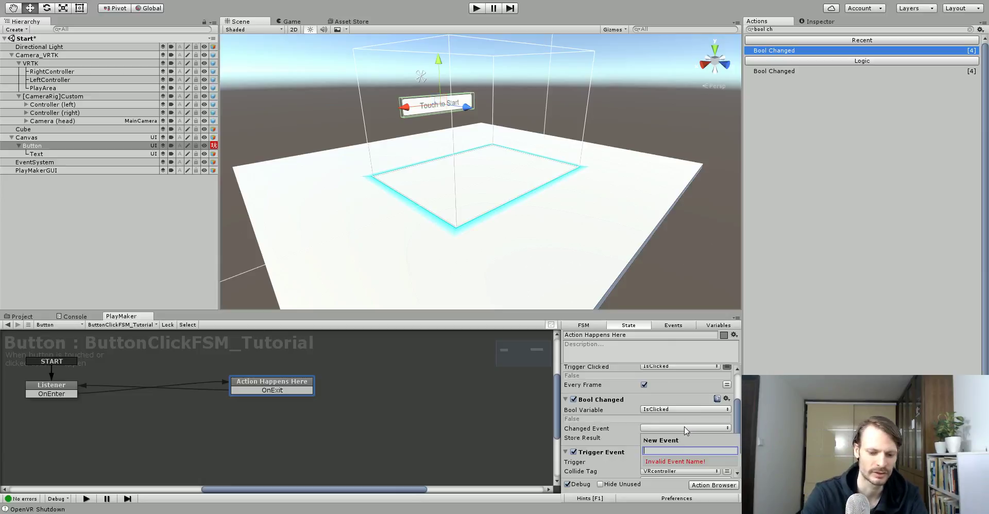
{"action": "type", "text": "ViveTriggerClicked"}
{"action": "key", "text": "Return"}
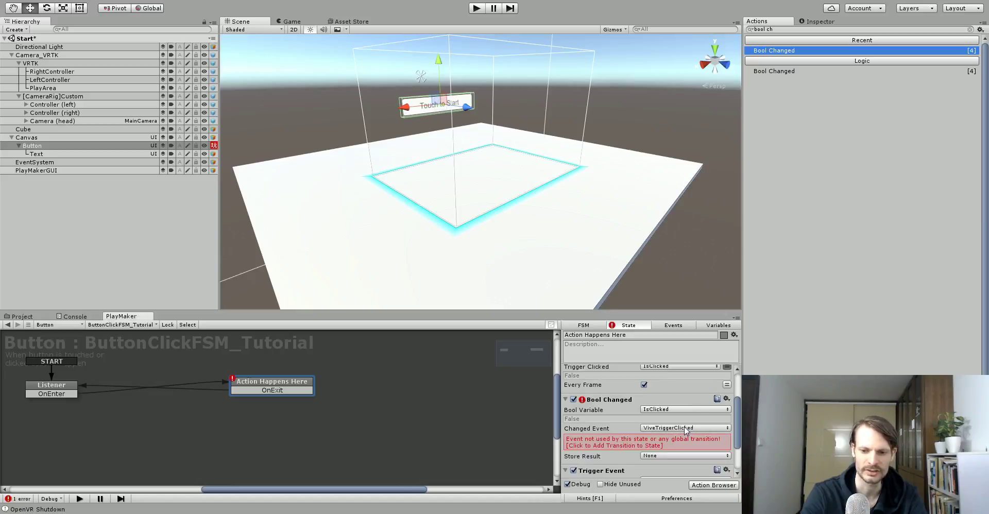
{"action": "left_click", "coordinate": [648, 443]}
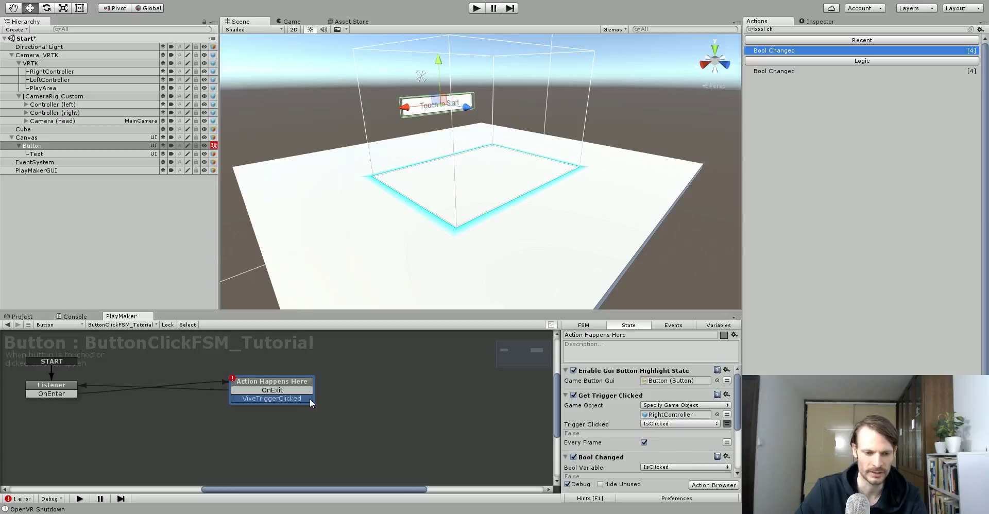
Link the ViveTriggerClicked transition to a new state and name that state Has Been Clicked.
{"action": "left_click_drag", "start_coordinate": [309, 403], "coordinate": [387, 377]}
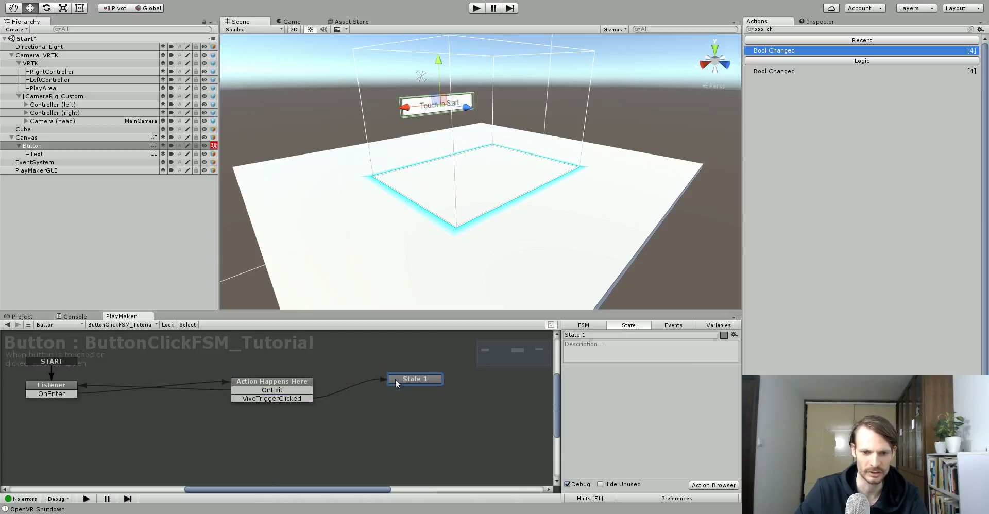
{"action": "left_click", "coordinate": [603, 334]}
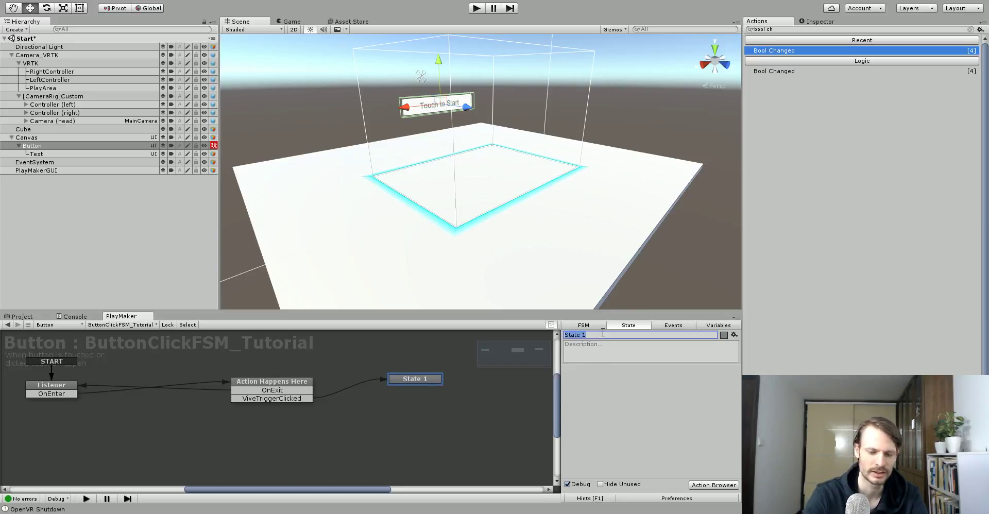
{"action": "type", "text": "Has Been"}
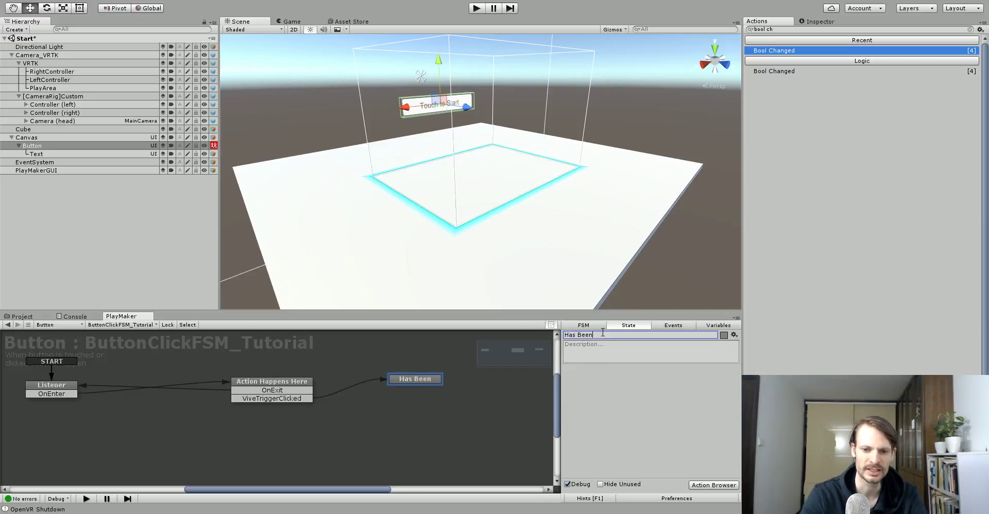
{"action": "type", "text": " Clicked"}
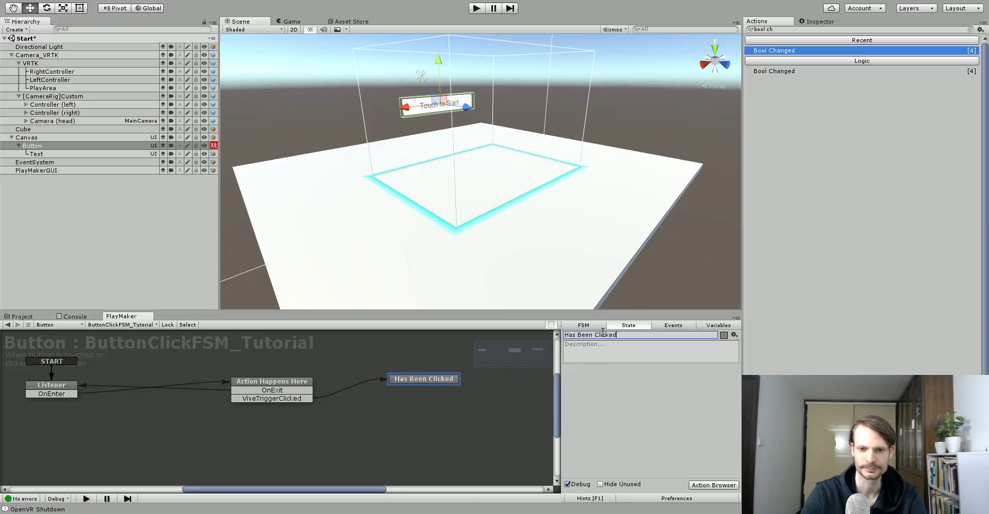
Move the Action Happens Here and Has Been Clicked states closer to Listener to compact the FSM graph.
{"action": "left_click_drag", "start_coordinate": [422, 381], "coordinate": [417, 378]}
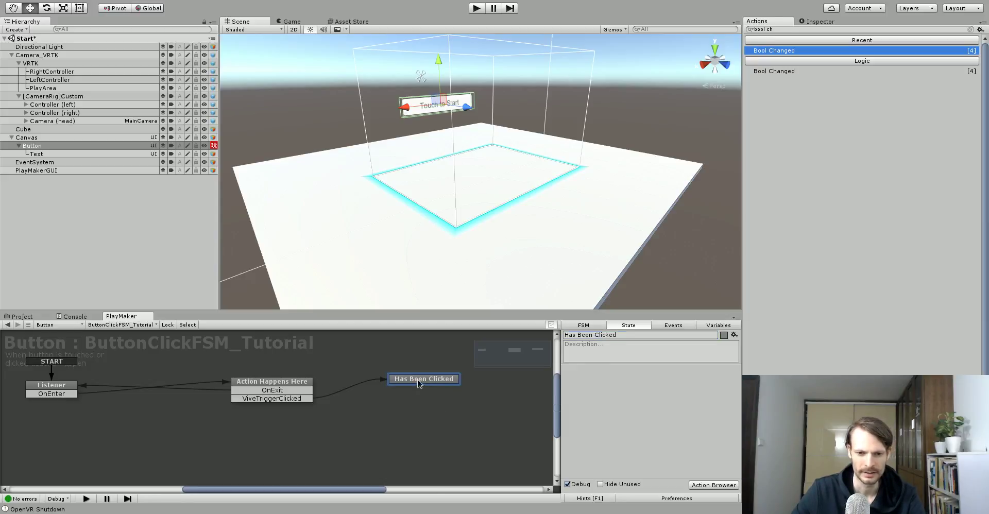
{"action": "left_click_drag", "start_coordinate": [281, 382], "coordinate": [218, 382]}
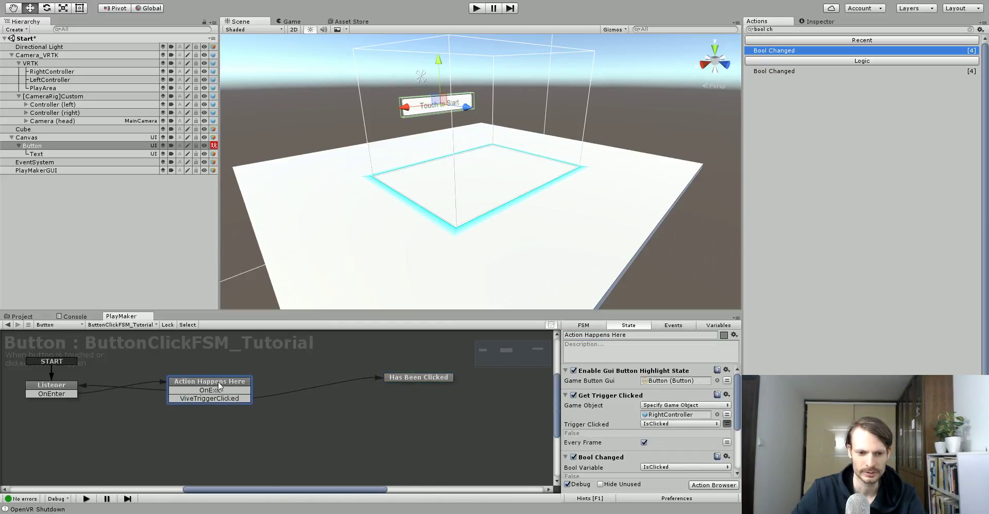
{"action": "left_click_drag", "start_coordinate": [399, 379], "coordinate": [316, 381]}
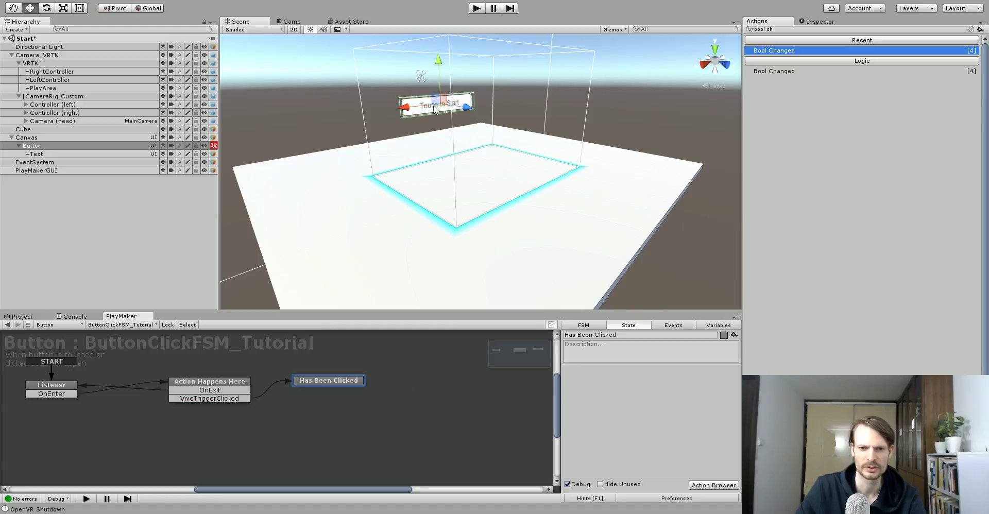
Save the Start scene.
{"action": "left_click_drag", "start_coordinate": [536, 210], "coordinate": [479, 238], "text": "alt"}
{"action": "left_click", "coordinate": [4, 1]}
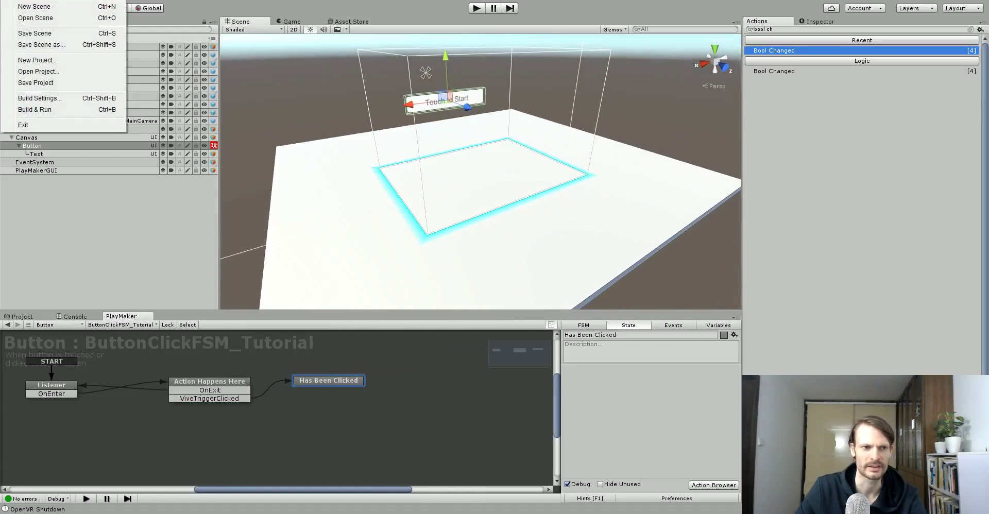
{"action": "left_click", "coordinate": [21, 33]}
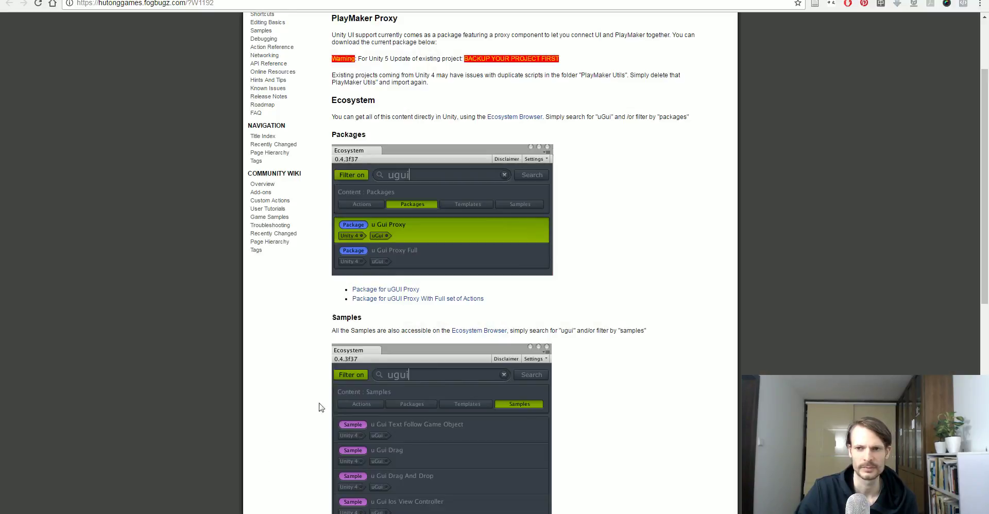
Review the uGUI Proxy package links on the PlayMaker wiki's Unity UI page, and return to Unity.
{"action": "scroll", "coordinate": [602, 310], "scroll_direction": "up", "scroll_amount": 2}
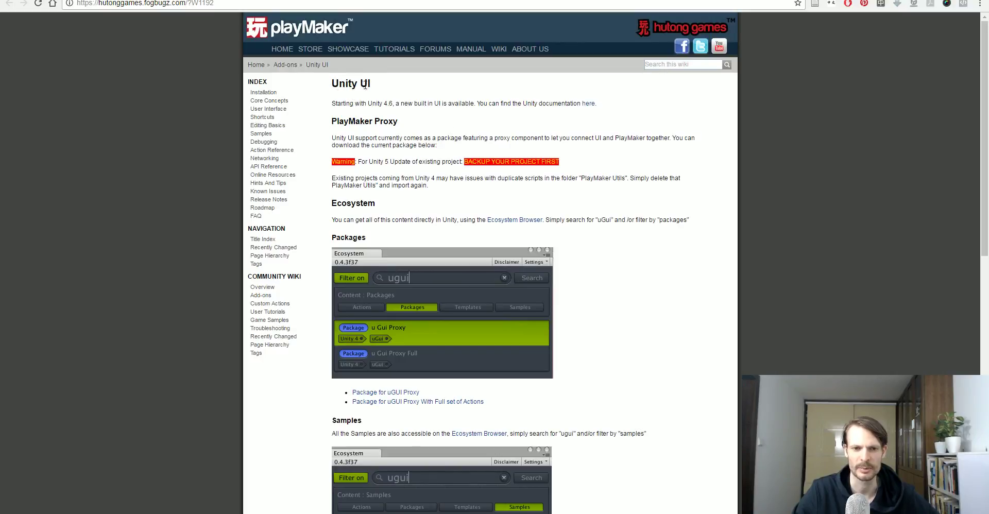
{"action": "scroll", "coordinate": [592, 190], "scroll_direction": "down", "scroll_amount": 3}
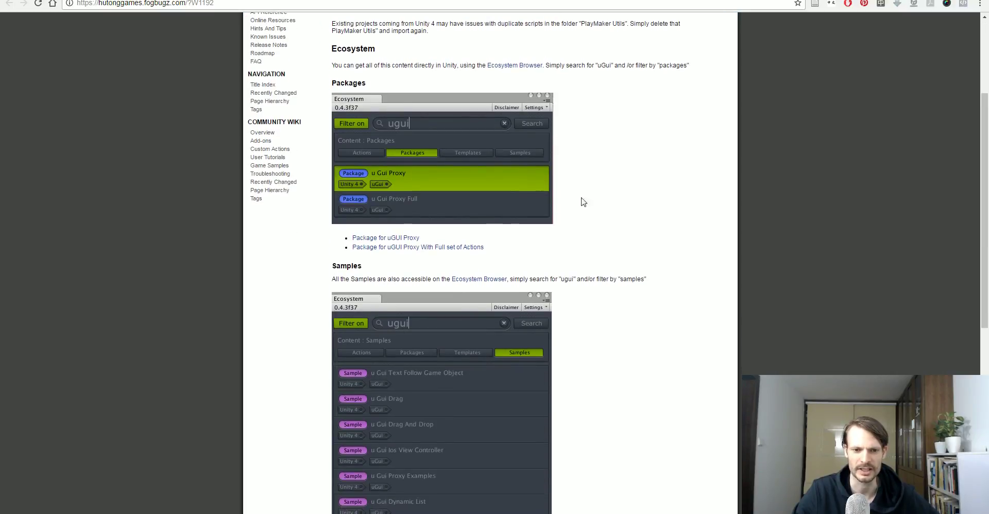
{"action": "left_click_drag", "start_coordinate": [485, 247], "coordinate": [351, 248]}
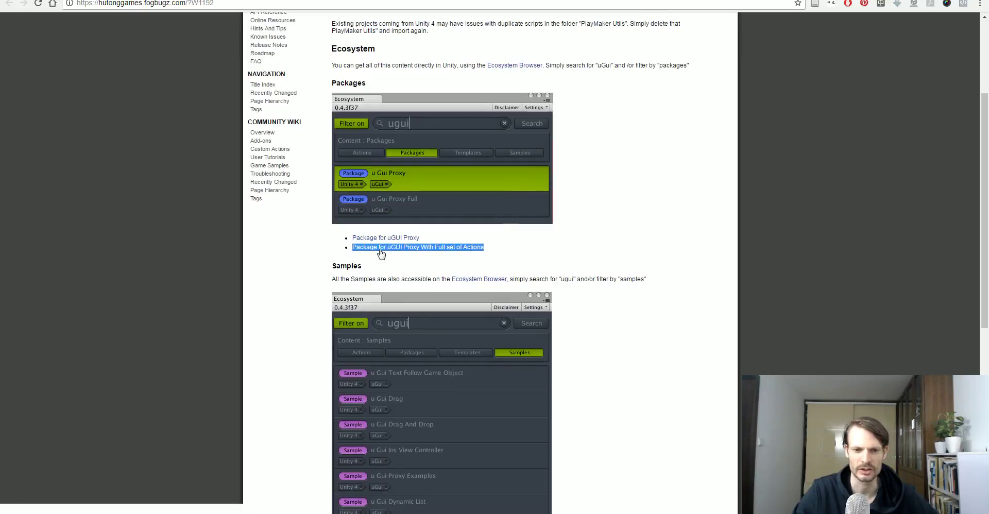
{"action": "left_click", "coordinate": [562, 246]}
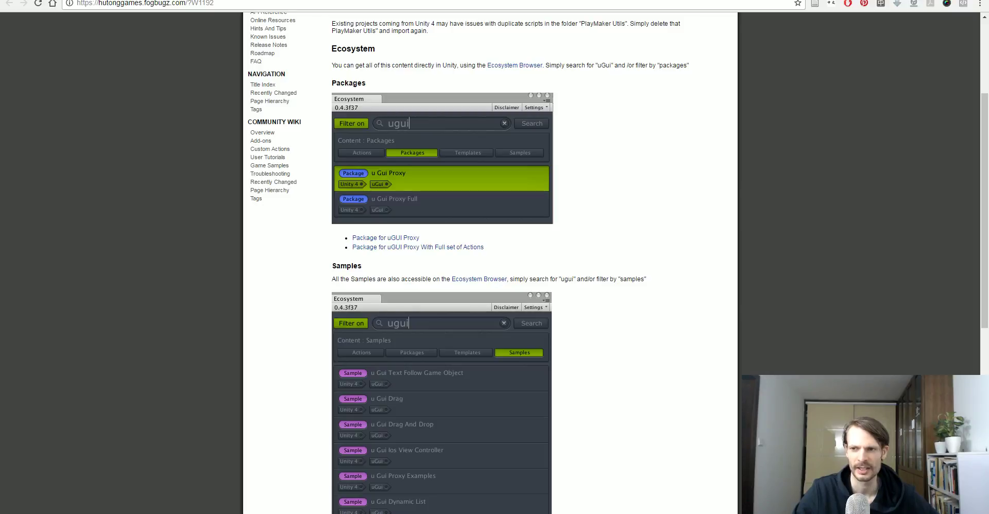
{"action": "key", "text": "alt+Tab"}
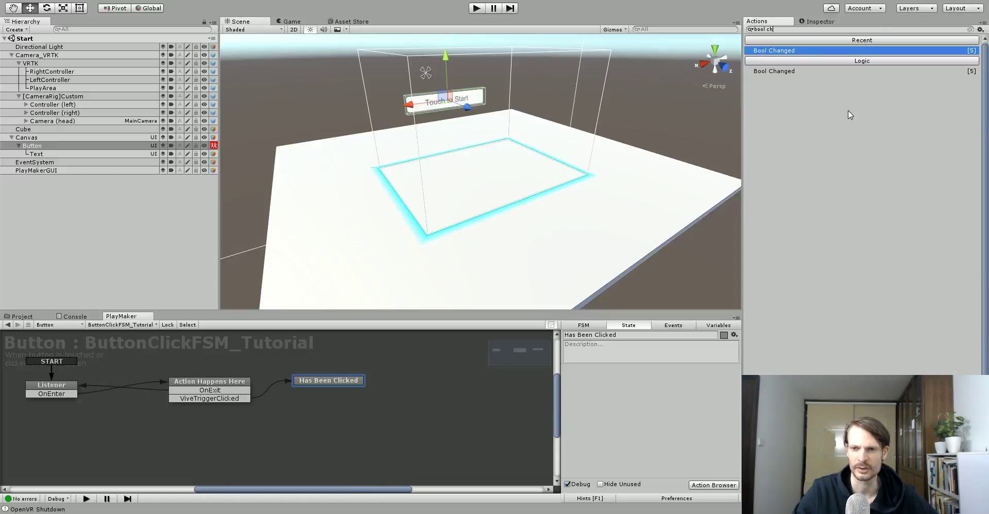
Replace the action search with "u gui text" and add a U Gui Text Set Text action to the Has Been Clicked state.
{"action": "key", "text": "BackSpace"}
{"action": "key", "text": "BackSpace"}
{"action": "key", "text": "BackSpace"}
{"action": "key", "text": "BackSpace"}
{"action": "key", "text": "BackSpace"}
{"action": "key", "text": "BackSpace"}
{"action": "key", "text": "BackSpace"}
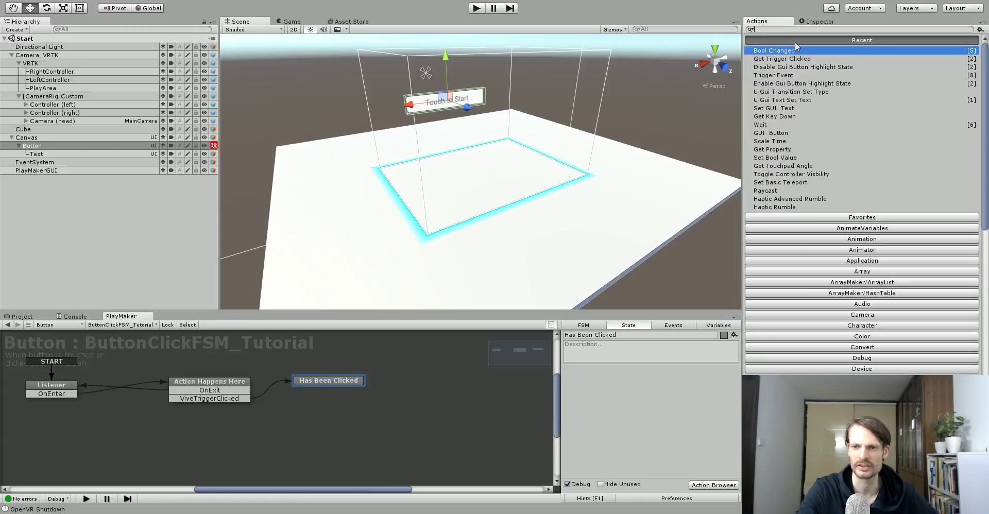
{"action": "scroll", "coordinate": [883, 212], "scroll_direction": "down", "scroll_amount": 10}
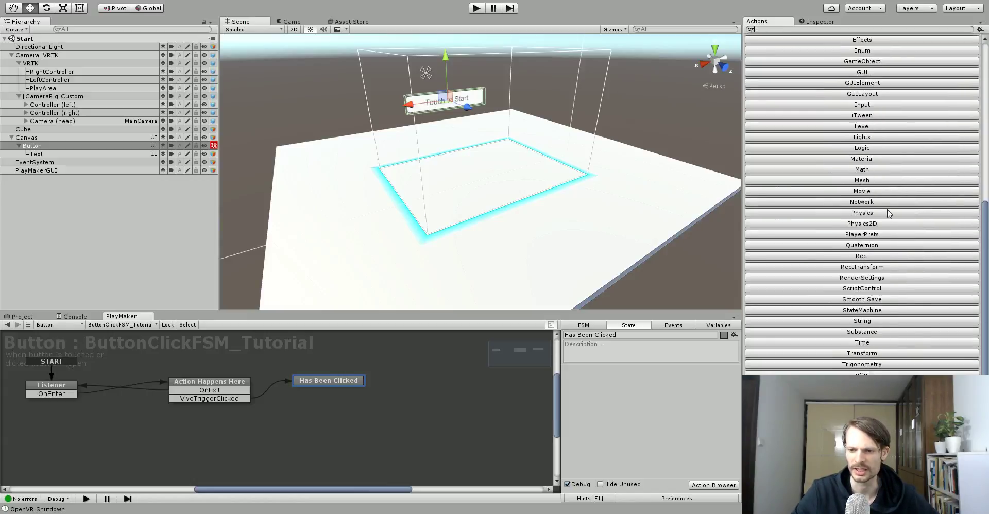
{"action": "scroll", "coordinate": [883, 273], "scroll_direction": "up", "scroll_amount": 10}
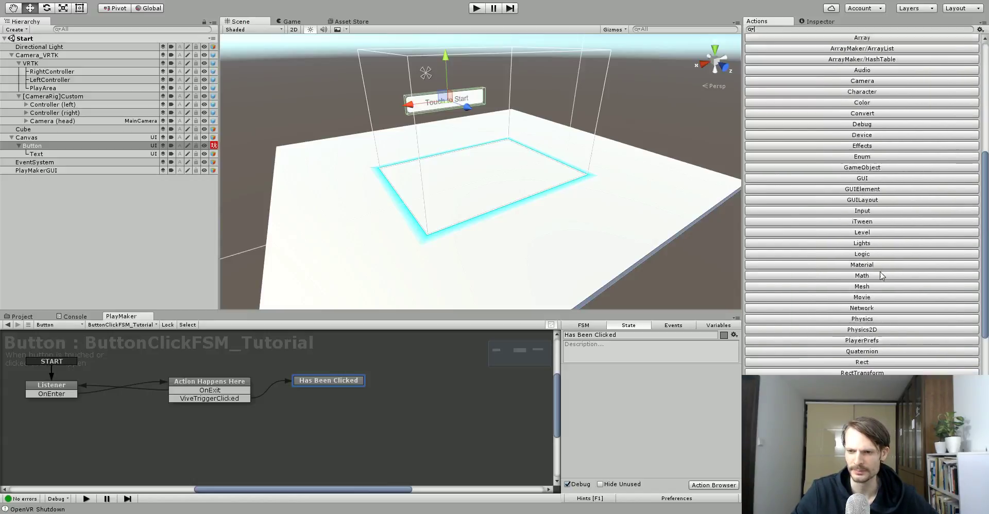
{"action": "left_click_drag", "start_coordinate": [344, 380], "coordinate": [347, 381]}
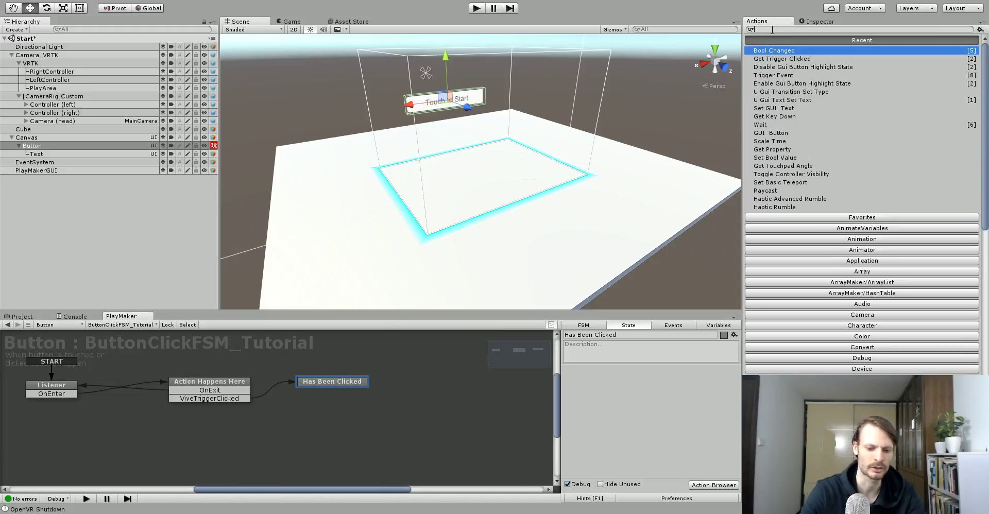
{"action": "type", "text": "u gui text"}
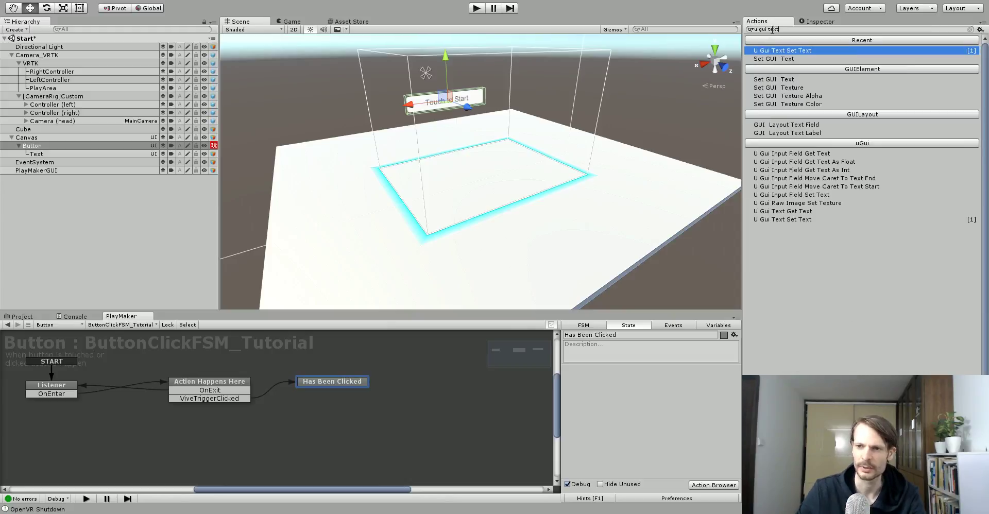
{"action": "double_click", "coordinate": [794, 52]}
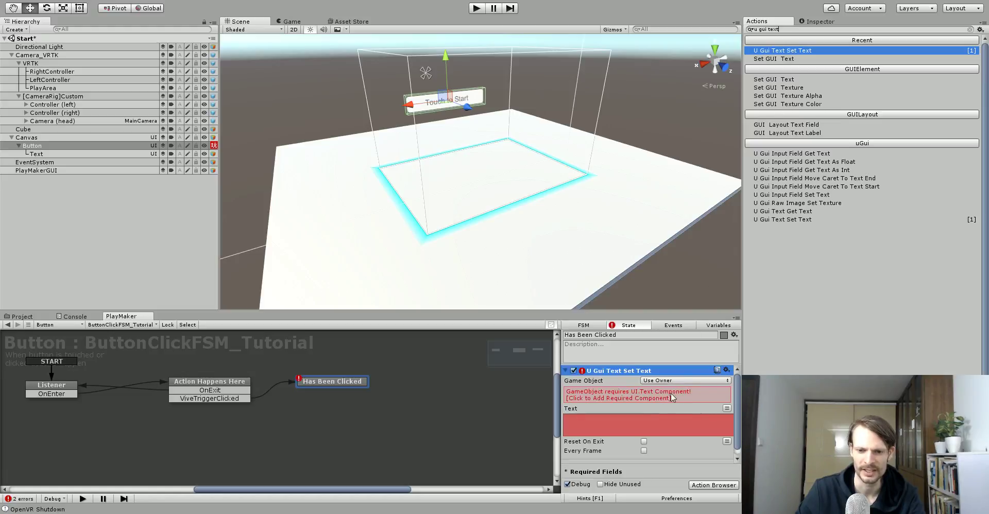
Show the Button's components and lock the PlayMaker editor to its ButtonClickFSM_Tutorial FSM.
{"action": "left_click", "coordinate": [825, 22]}
{"action": "left_click", "coordinate": [37, 154]}
{"action": "left_click", "coordinate": [41, 147]}
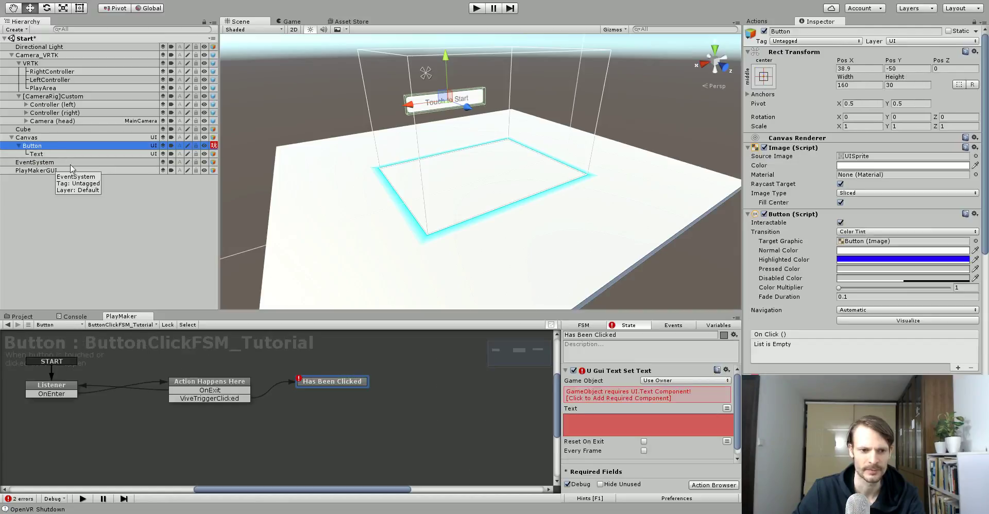
{"action": "left_click", "coordinate": [159, 318]}
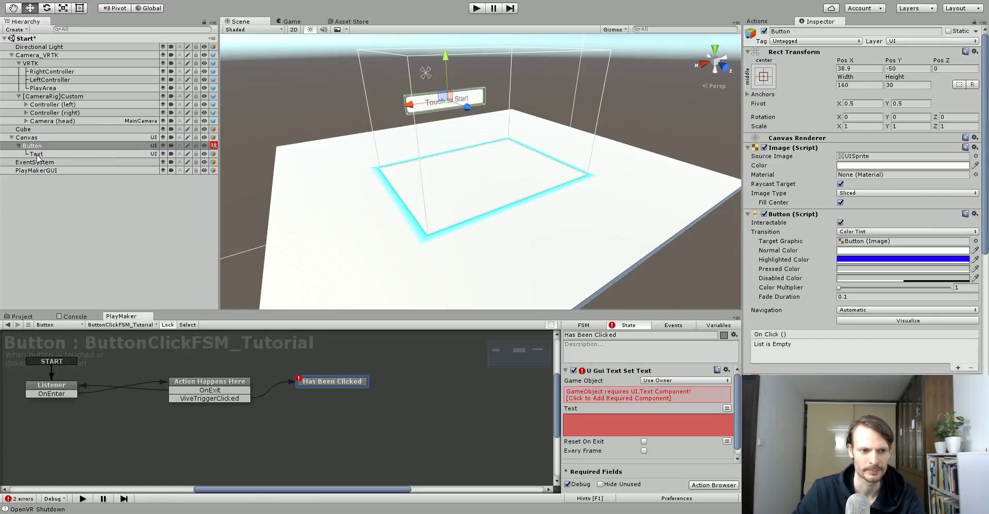
Set the U Gui Text Set Text action's Game Object to Specify Game Object and assign the Button's Text child.
{"action": "left_click_drag", "start_coordinate": [37, 157], "coordinate": [662, 382]}
{"action": "left_click", "coordinate": [663, 382]}
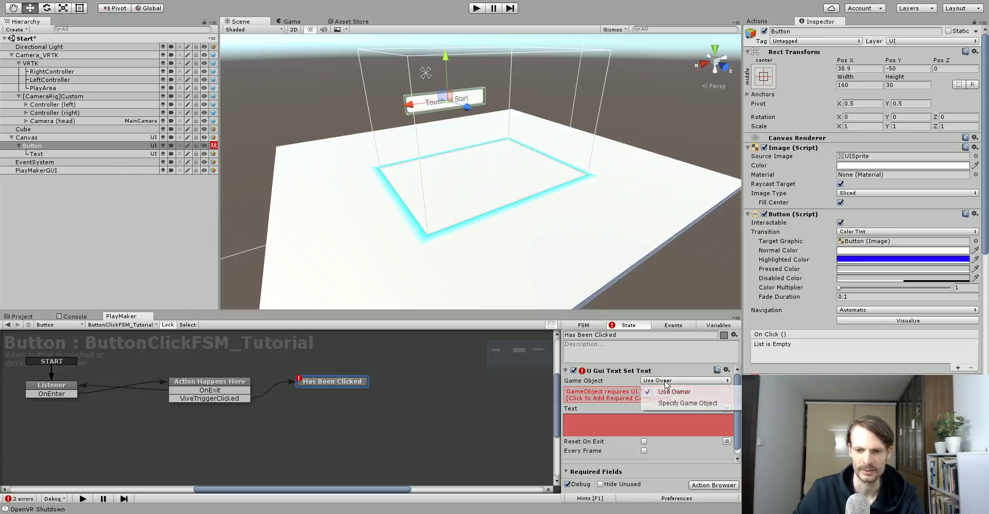
{"action": "left_click", "coordinate": [676, 401]}
{"action": "left_click_drag", "start_coordinate": [36, 154], "coordinate": [658, 389]}
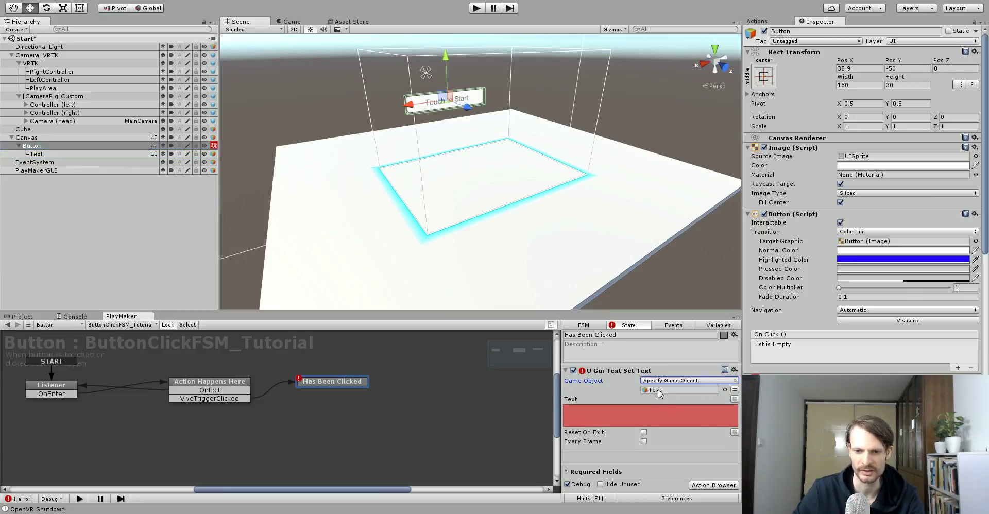
Enter "Has Been Clicked" as the text of the Has Been Clicked state's U Gui Text Set Text action.
{"action": "left_click", "coordinate": [596, 414]}
{"action": "type", "text": "Is"}
{"action": "key", "text": "BackSpace"}
{"action": "key", "text": "BackSpace"}
{"action": "key", "text": "BackSpace"}
{"action": "type", "text": "H"}
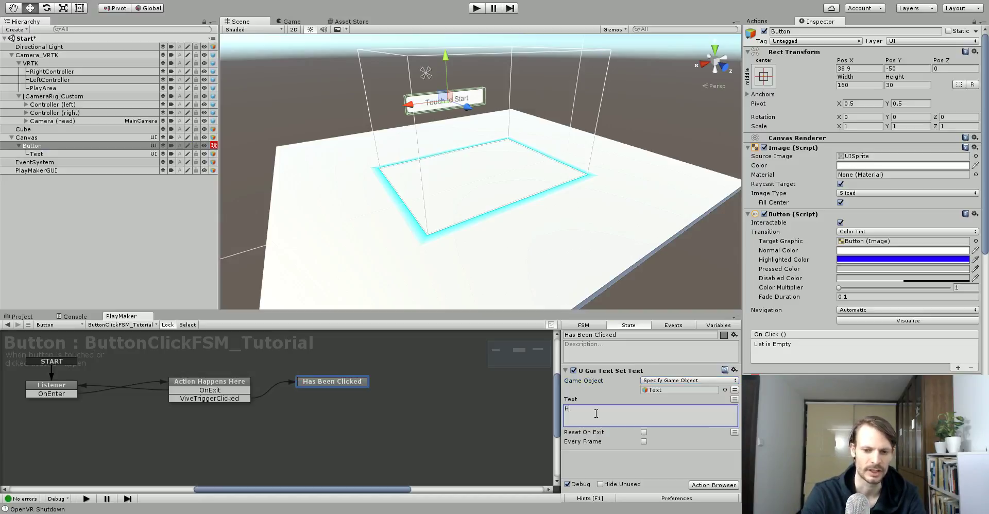
{"action": "type", "text": "as Been Clicked"}
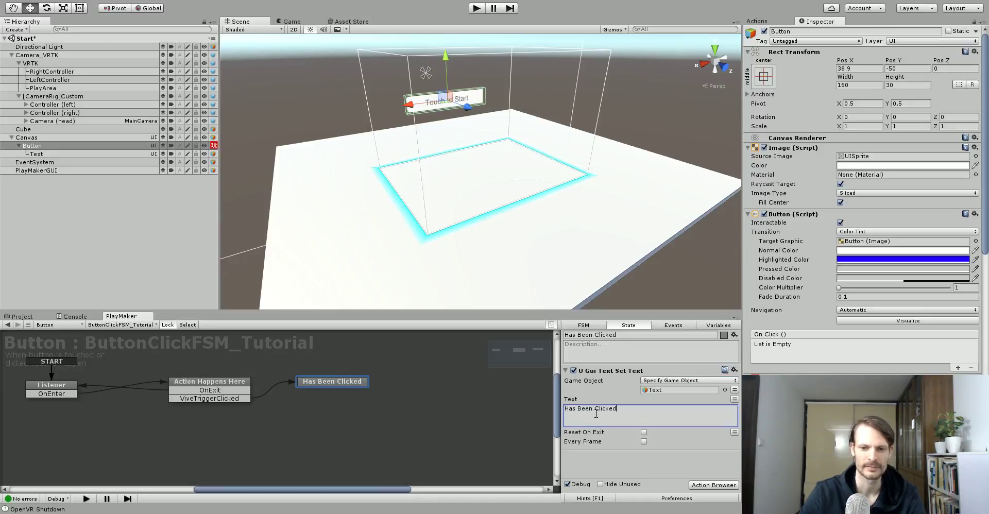
Copy the U Gui Text Set Text action from Has Been Clicked into Action Happens Here and make it that state's first action.
{"action": "left_click_drag", "start_coordinate": [331, 380], "coordinate": [337, 379]}
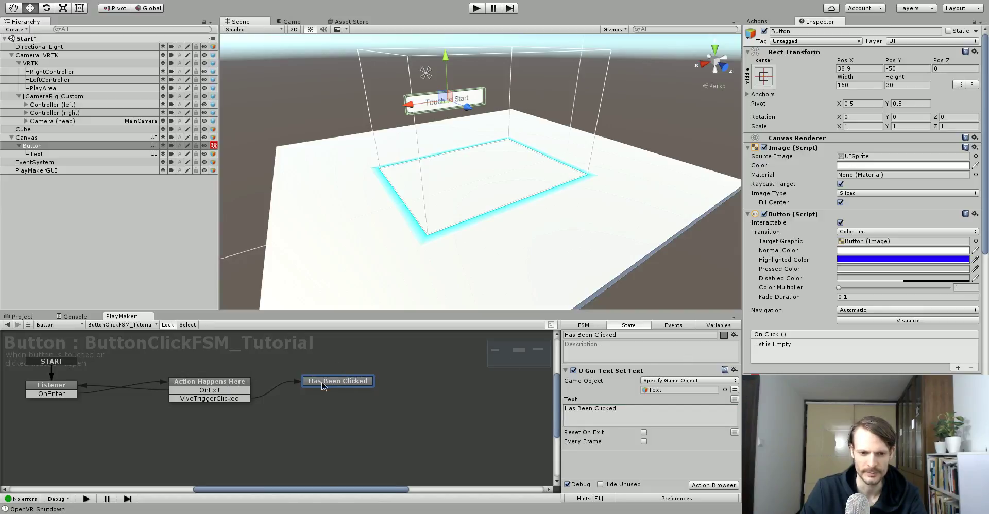
{"action": "left_click_drag", "start_coordinate": [321, 382], "coordinate": [326, 379]}
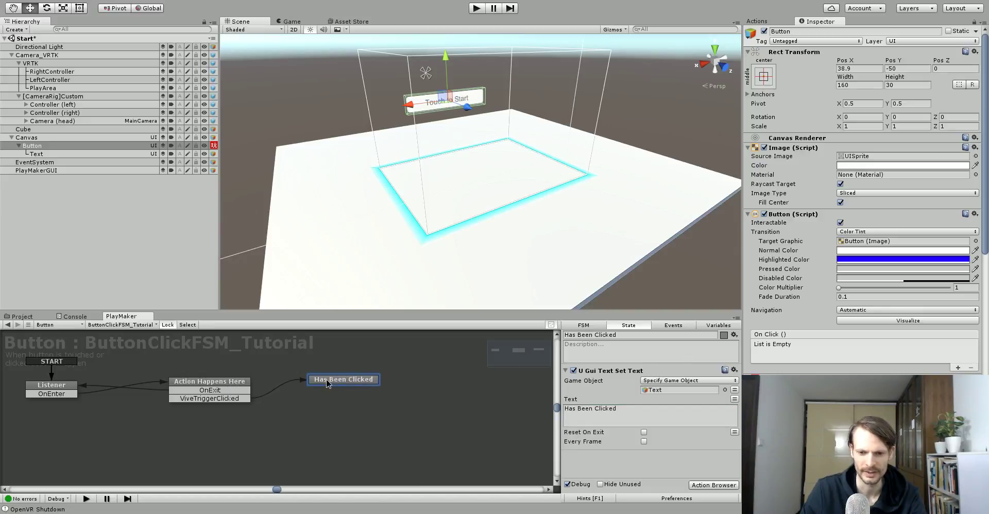
{"action": "left_click", "coordinate": [735, 370]}
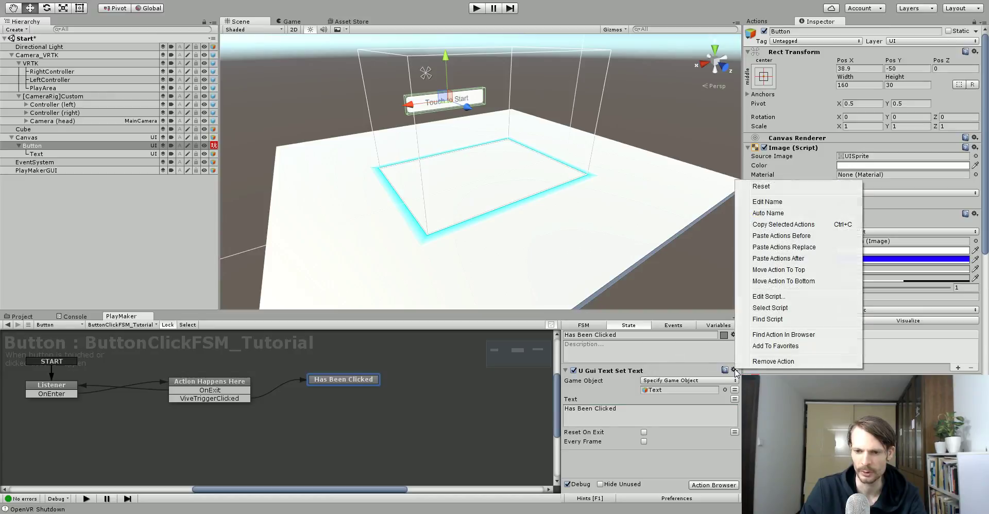
{"action": "left_click", "coordinate": [793, 226]}
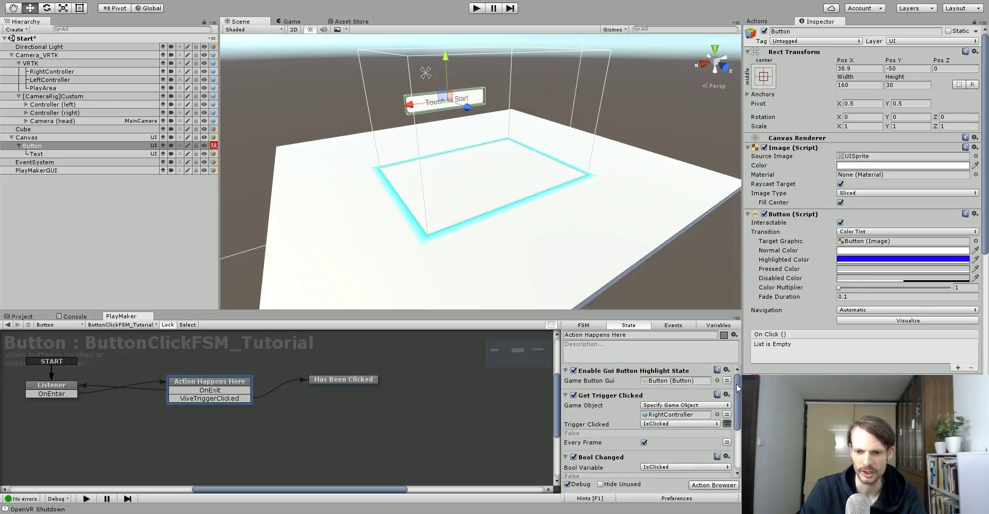
{"action": "left_click_drag", "start_coordinate": [737, 387], "coordinate": [749, 363]}
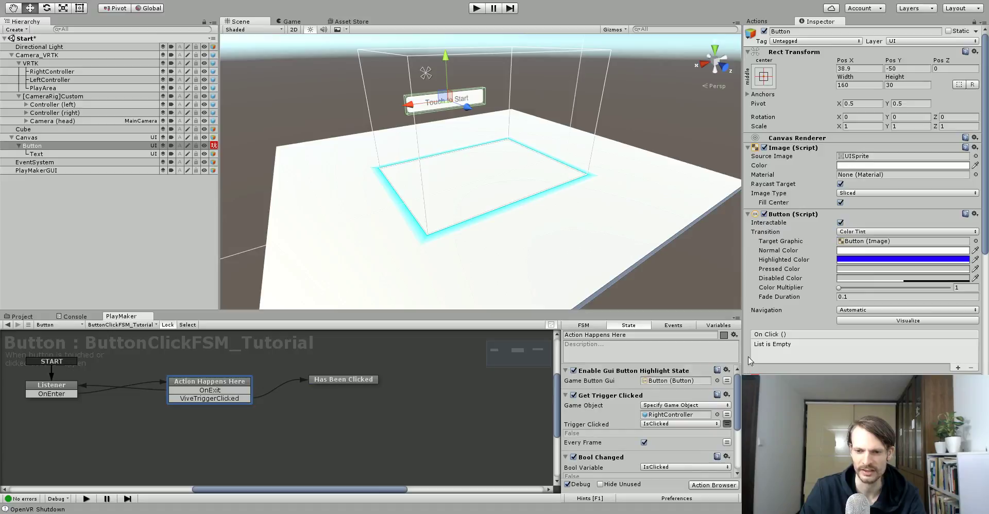
{"action": "left_click", "coordinate": [734, 335]}
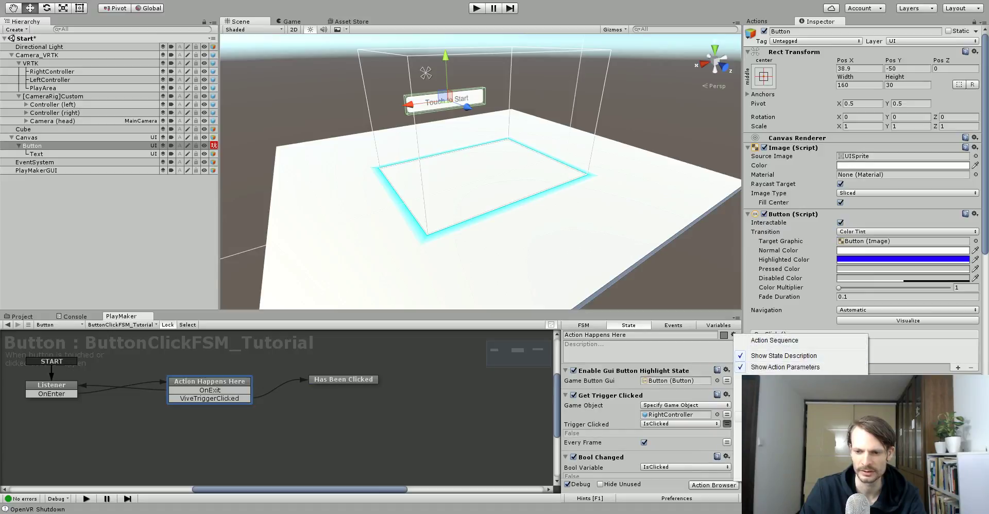
{"action": "key", "text": "Escape"}
{"action": "scroll", "coordinate": [740, 392], "scroll_direction": "down", "scroll_amount": 6}
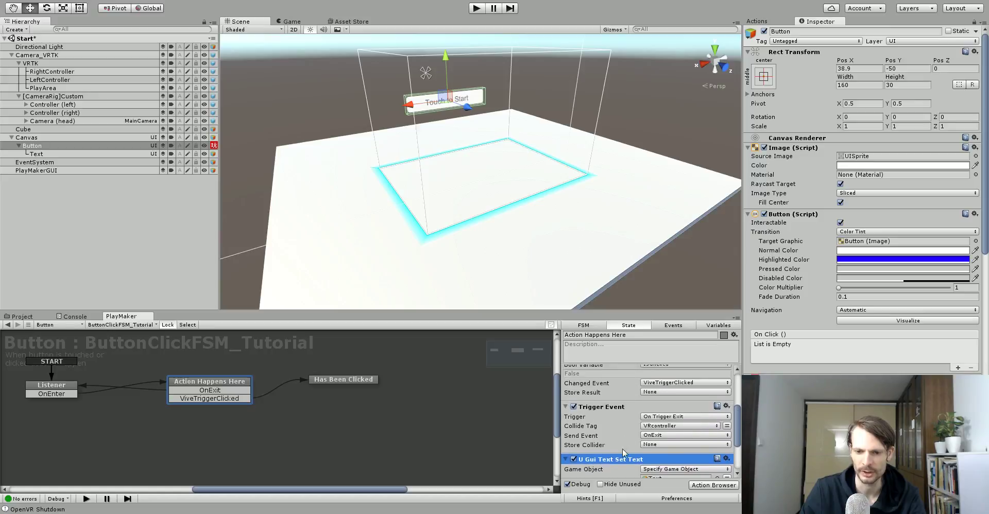
{"action": "left_click_drag", "start_coordinate": [625, 459], "coordinate": [629, 371]}
Replace the copied Set Text action's text in Action Happens Here with "Click Trigger to Begin".
{"action": "left_click", "coordinate": [627, 409]}
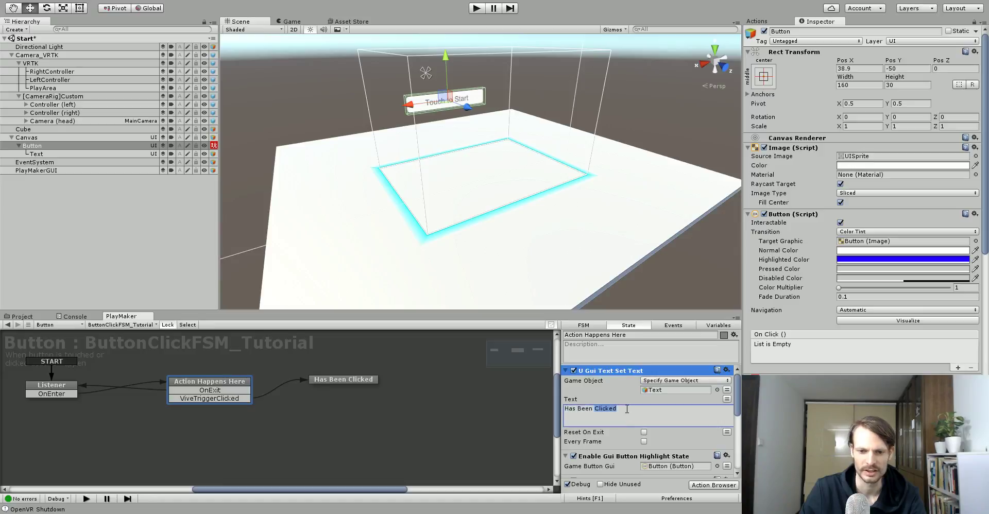
{"action": "left_click_drag", "start_coordinate": [627, 409], "coordinate": [557, 413]}
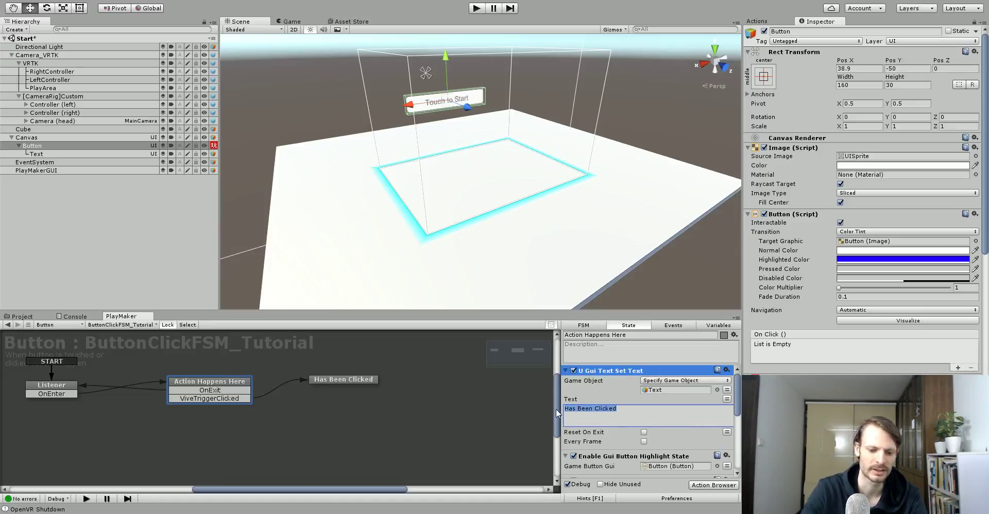
{"action": "type", "text": "Click Tri"}
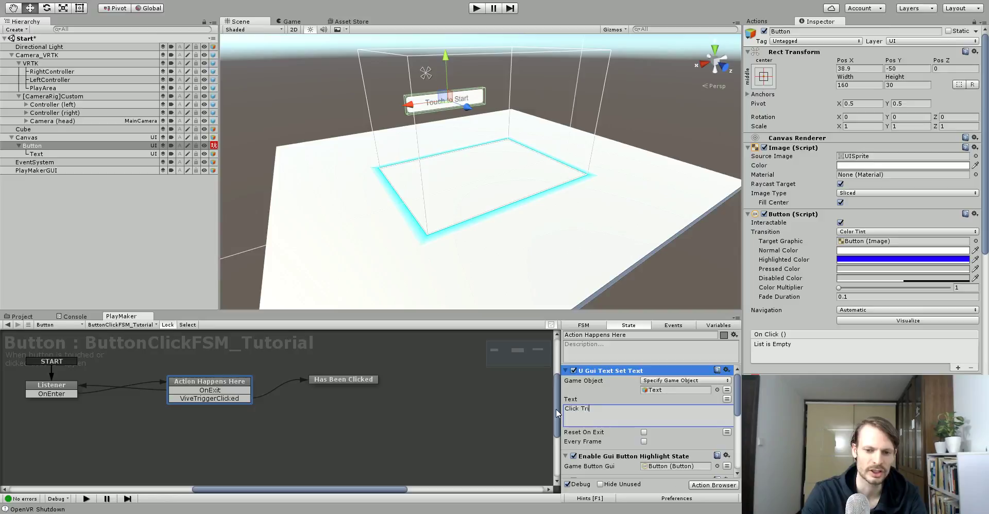
{"action": "type", "text": "gger to Begin"}
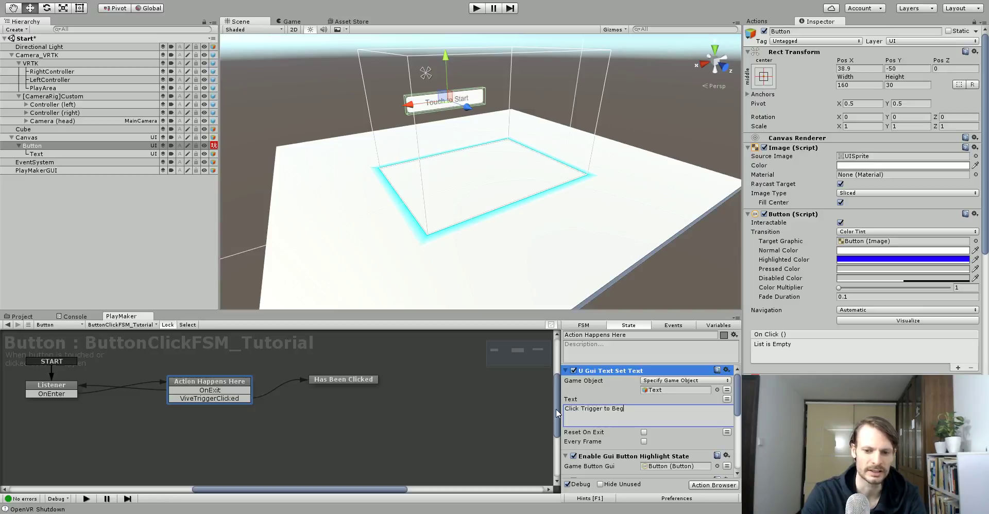
Review the actions and transitions of the Listener, Action Happens Here and Has Been Clicked states.
{"action": "left_click", "coordinate": [51, 393]}
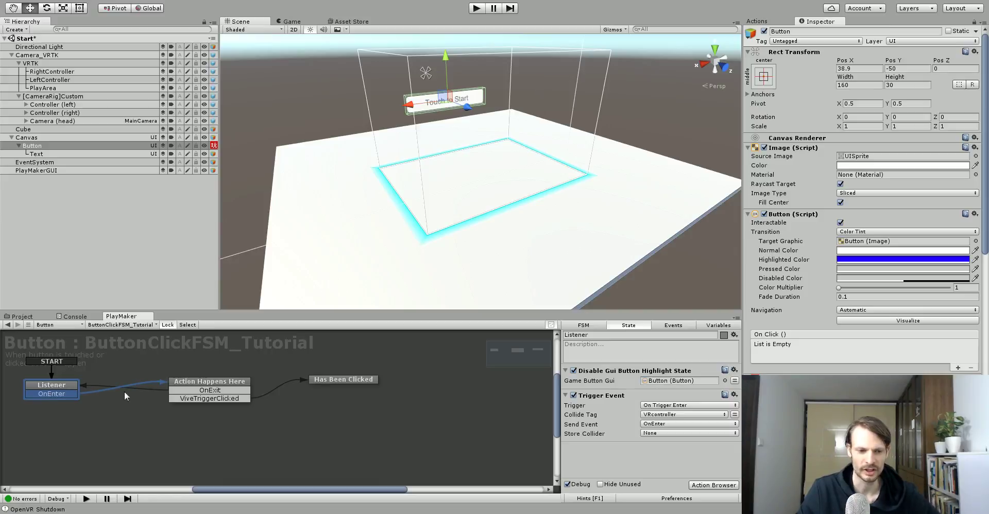
{"action": "left_click", "coordinate": [189, 384]}
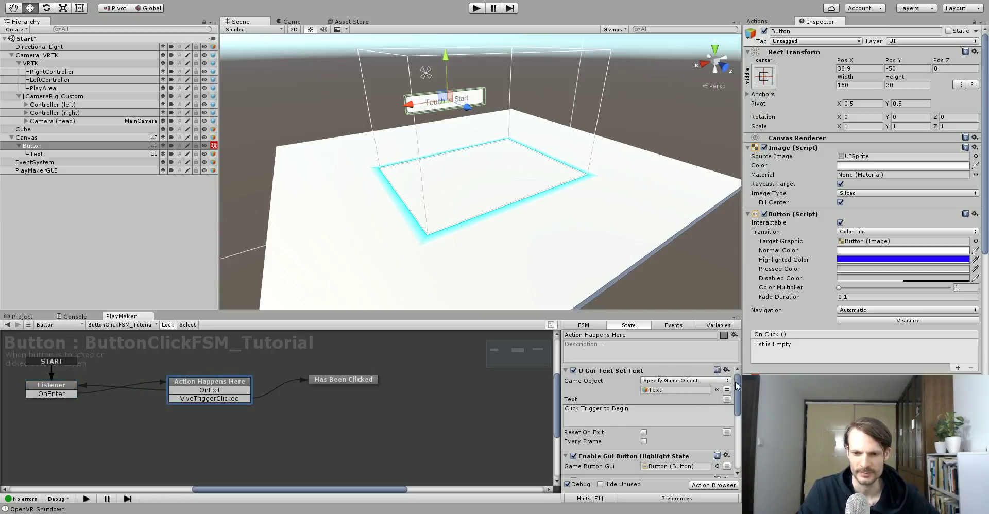
{"action": "scroll", "coordinate": [738, 386], "scroll_direction": "down", "scroll_amount": 3}
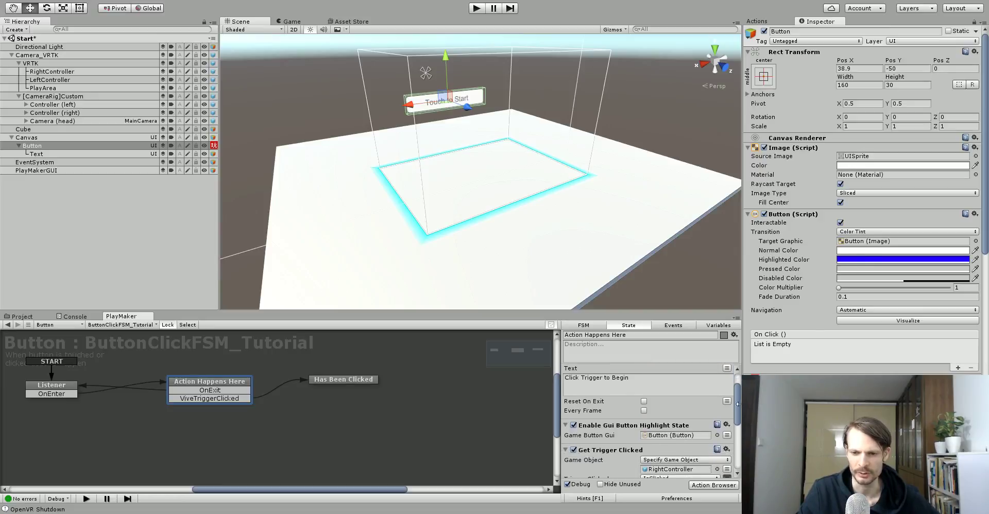
{"action": "scroll", "coordinate": [740, 407], "scroll_direction": "down", "scroll_amount": 5}
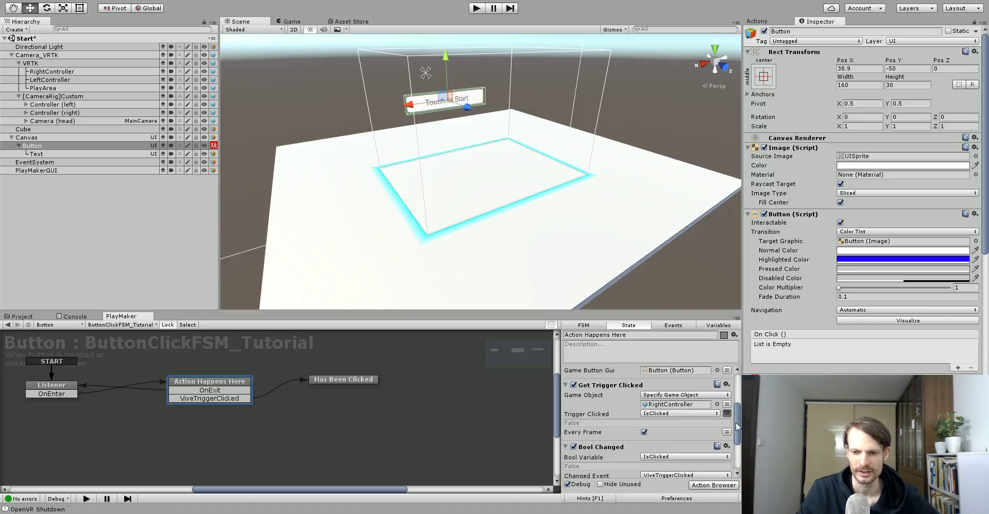
{"action": "scroll", "coordinate": [738, 427], "scroll_direction": "down", "scroll_amount": 5}
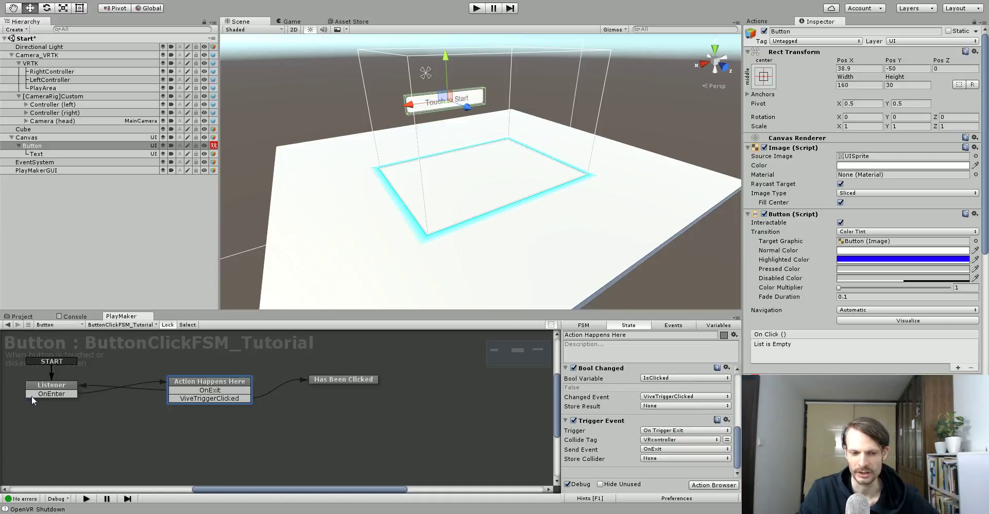
{"action": "left_click", "coordinate": [225, 386]}
{"action": "left_click_drag", "start_coordinate": [339, 379], "coordinate": [334, 378]}
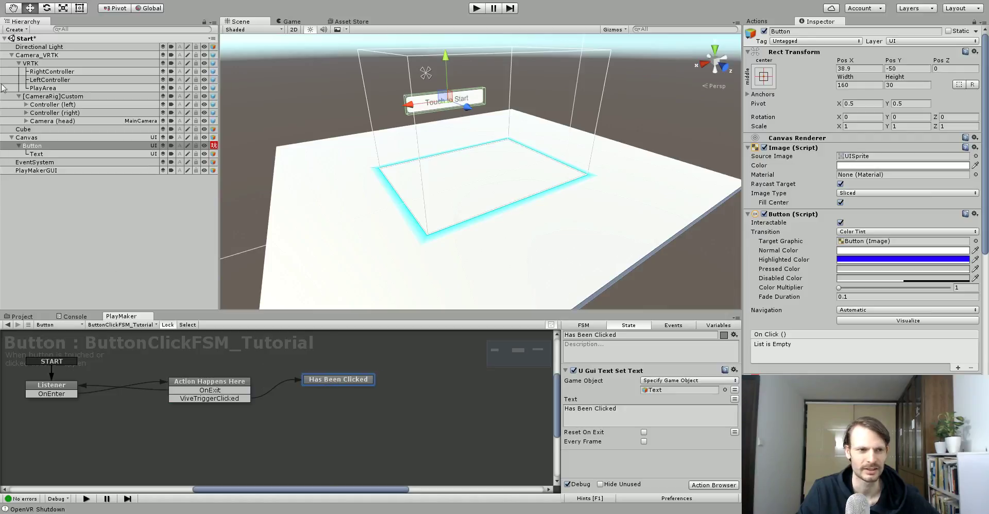
Save the Start scene, test the button's touch and trigger click in play mode, and stop the test.
{"action": "left_click", "coordinate": [7, 1]}
{"action": "left_click", "coordinate": [34, 33]}
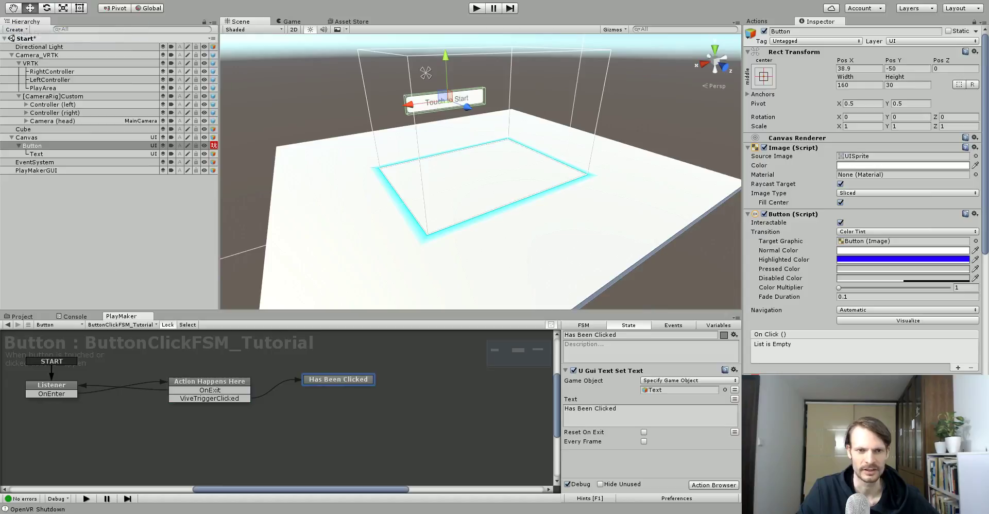
{"action": "left_click", "coordinate": [476, 8]}
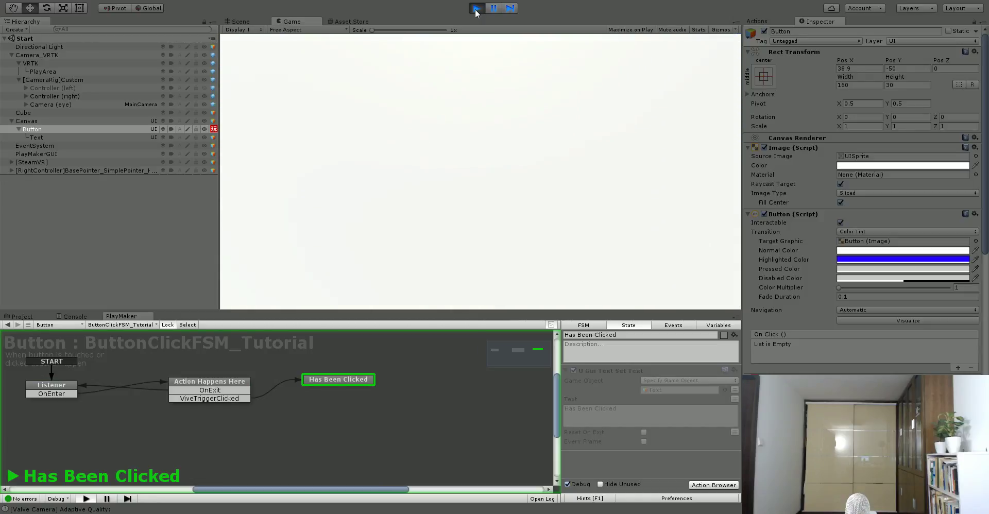
{"action": "left_click", "coordinate": [476, 8]}
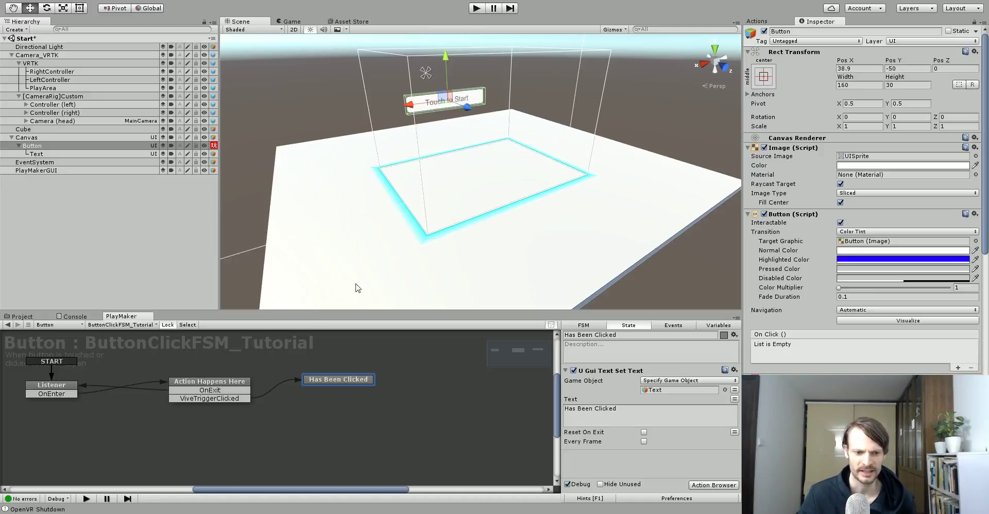
Copy the U Gui Text Set Text action from Action Happens Here and paste it before Disable Gui Button Highlight State in the Listener state.
{"action": "left_click", "coordinate": [238, 387]}
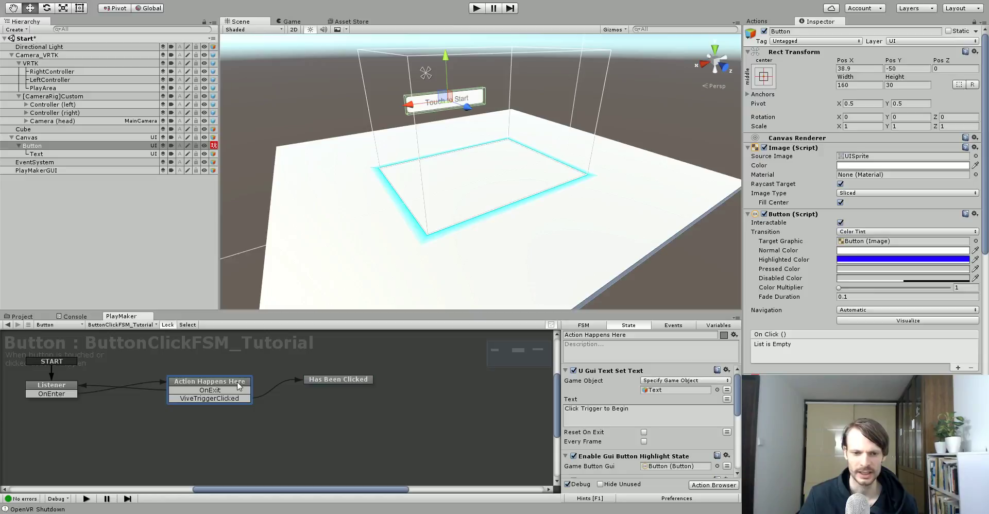
{"action": "left_click", "coordinate": [69, 392]}
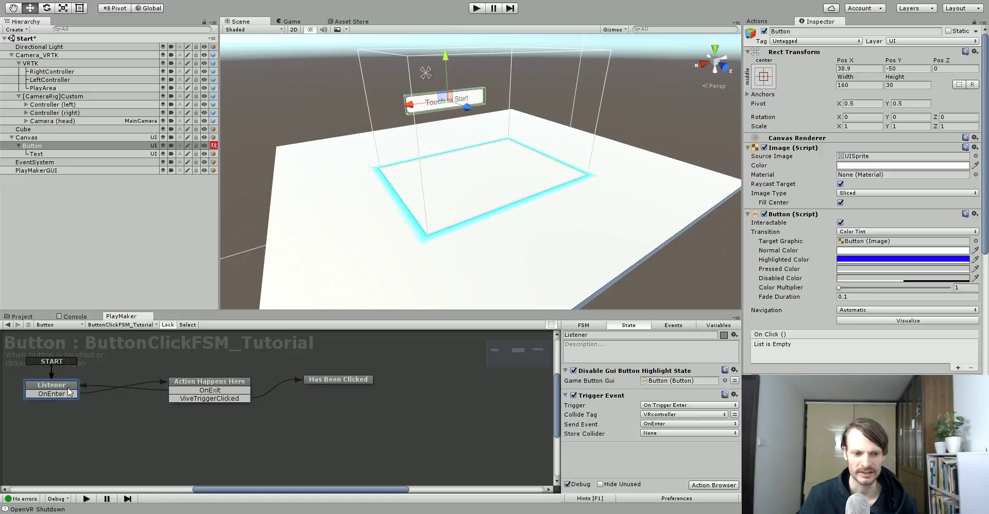
{"action": "left_click", "coordinate": [185, 386]}
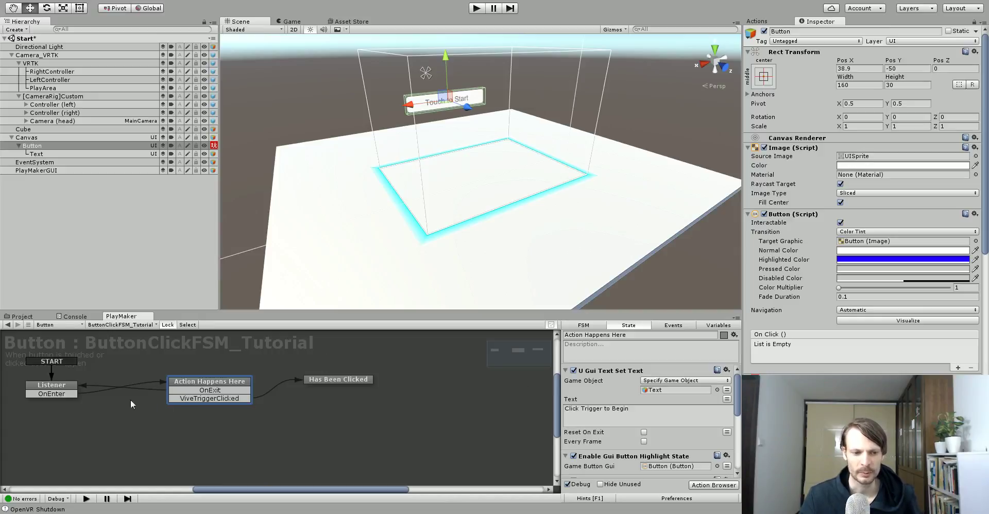
{"action": "left_click", "coordinate": [63, 389]}
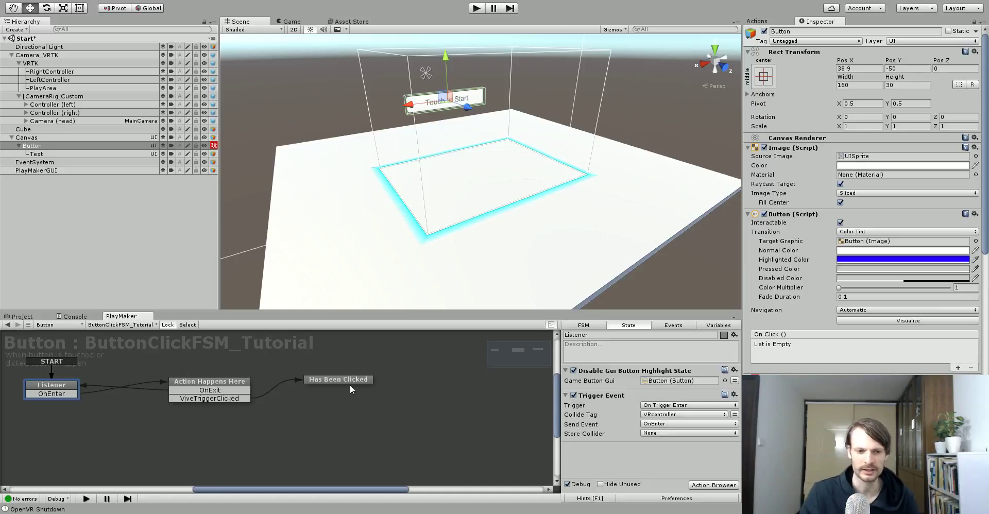
{"action": "left_click", "coordinate": [244, 385]}
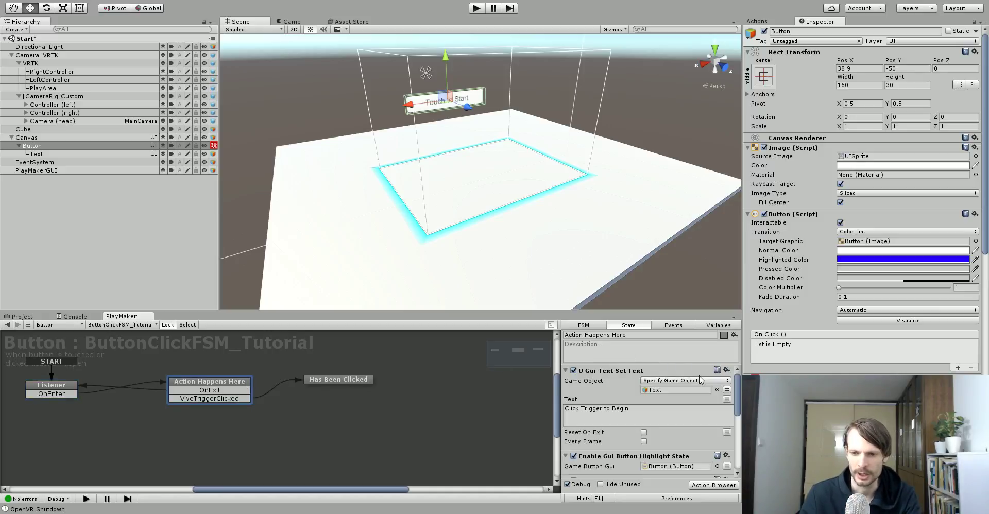
{"action": "left_click", "coordinate": [726, 369]}
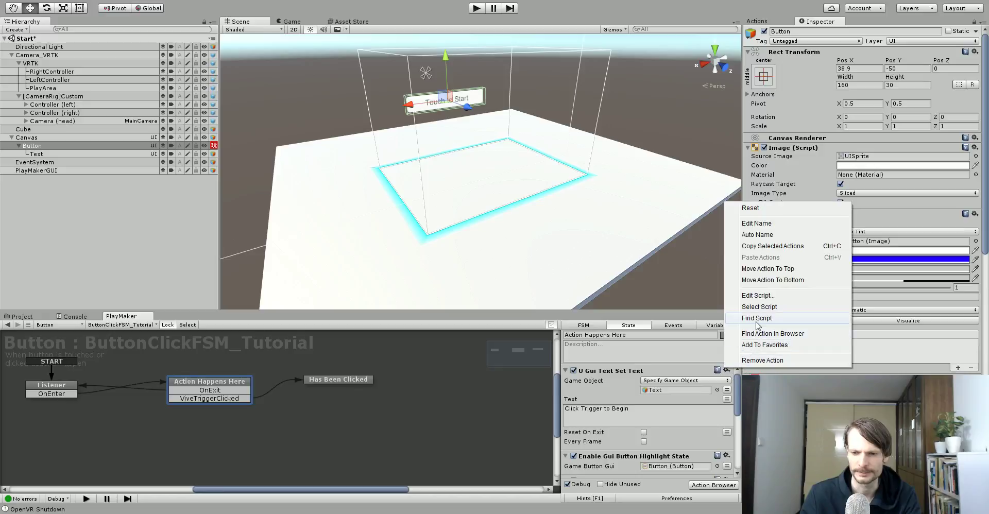
{"action": "left_click", "coordinate": [772, 247]}
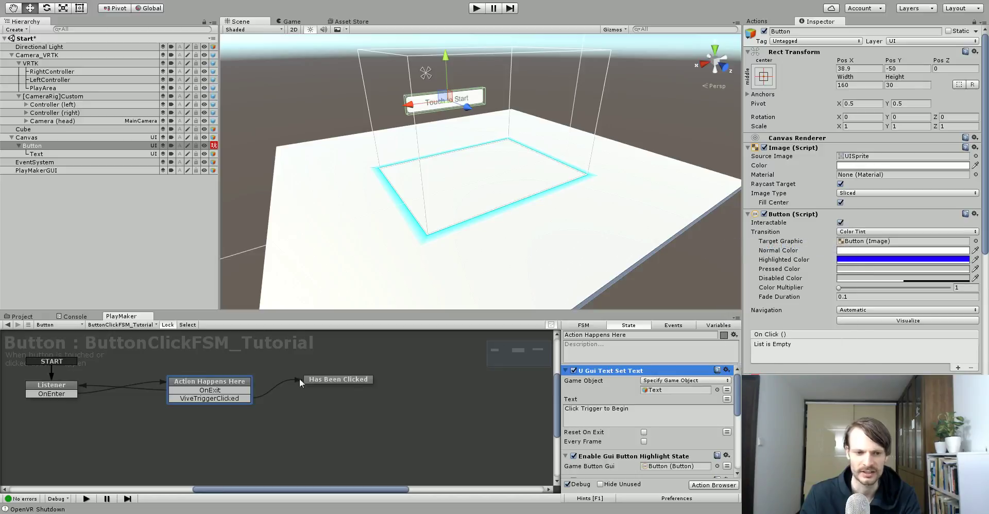
{"action": "left_click", "coordinate": [70, 395]}
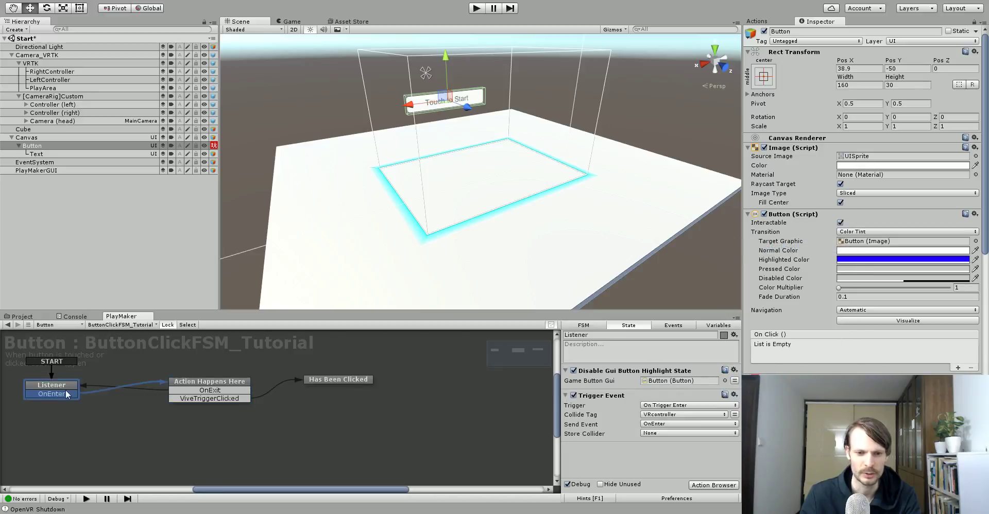
{"action": "left_click", "coordinate": [734, 371]}
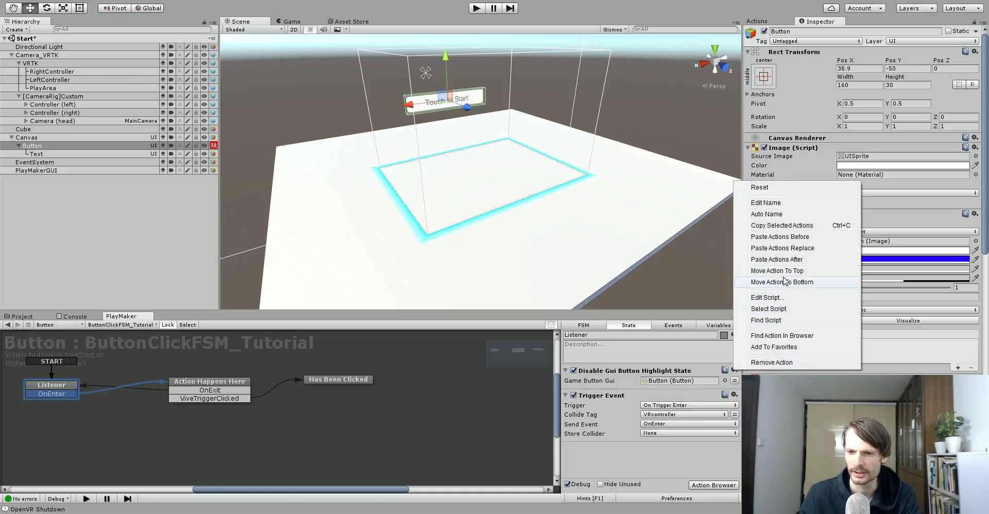
{"action": "left_click", "coordinate": [791, 237]}
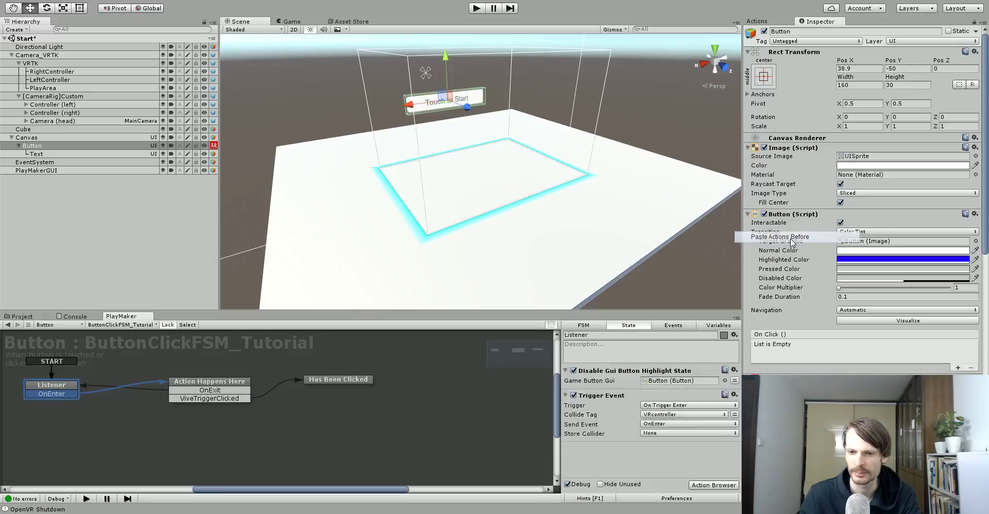
Replace the text of the Listener state's copied Set Text action with "Touch to Start".
{"action": "left_click", "coordinate": [638, 409]}
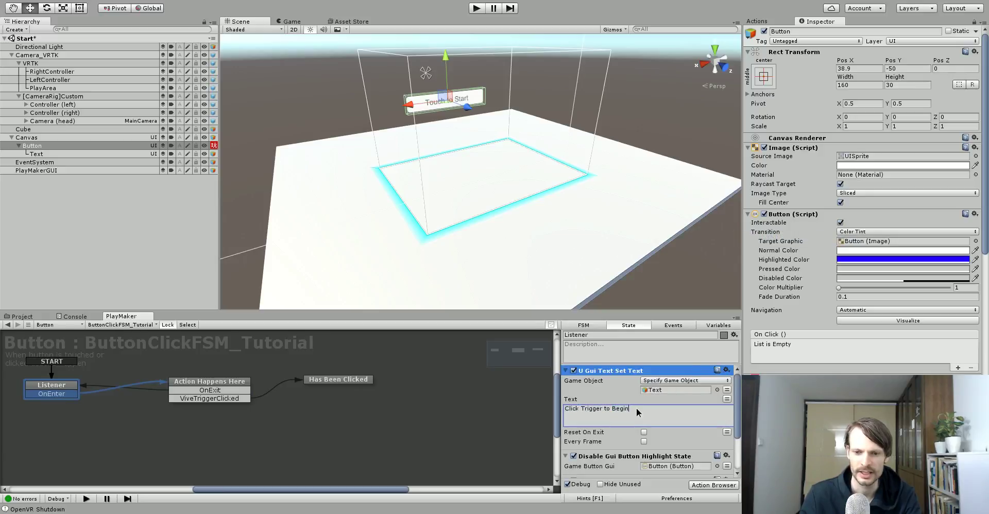
{"action": "key", "text": "ctrl+a"}
{"action": "type", "text": "Touch to Start"}
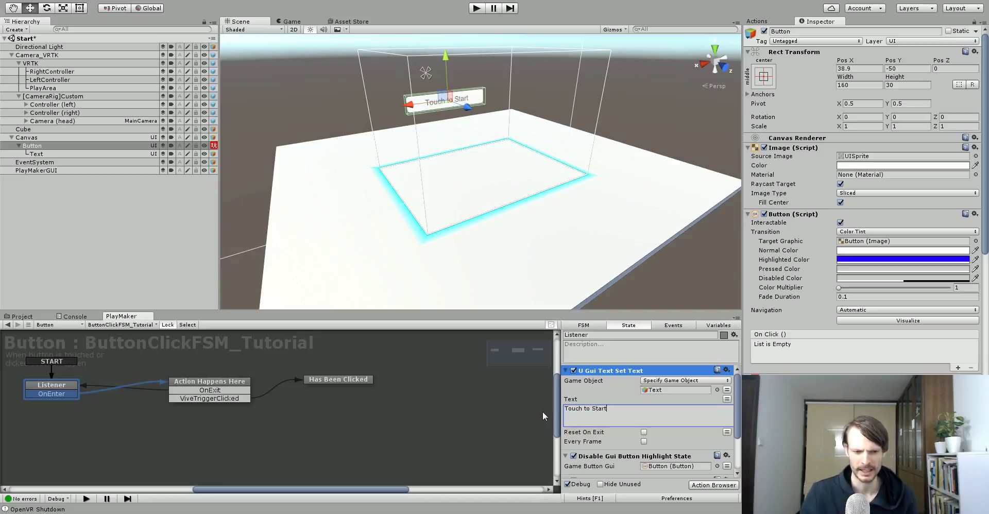
Check the Set Text actions of the Action Happens Here and Has Been Clicked states, and reselect the Button object.
{"action": "left_click", "coordinate": [227, 382]}
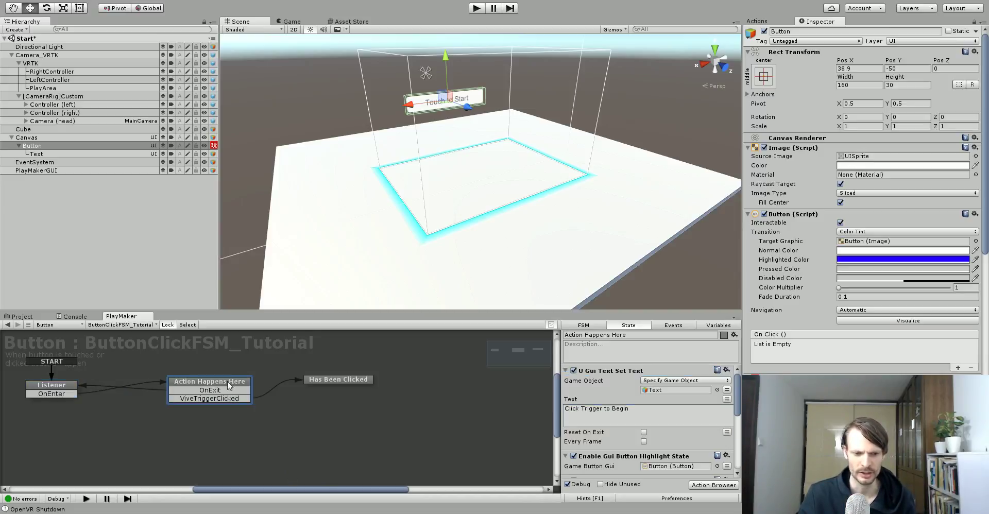
{"action": "left_click", "coordinate": [309, 379]}
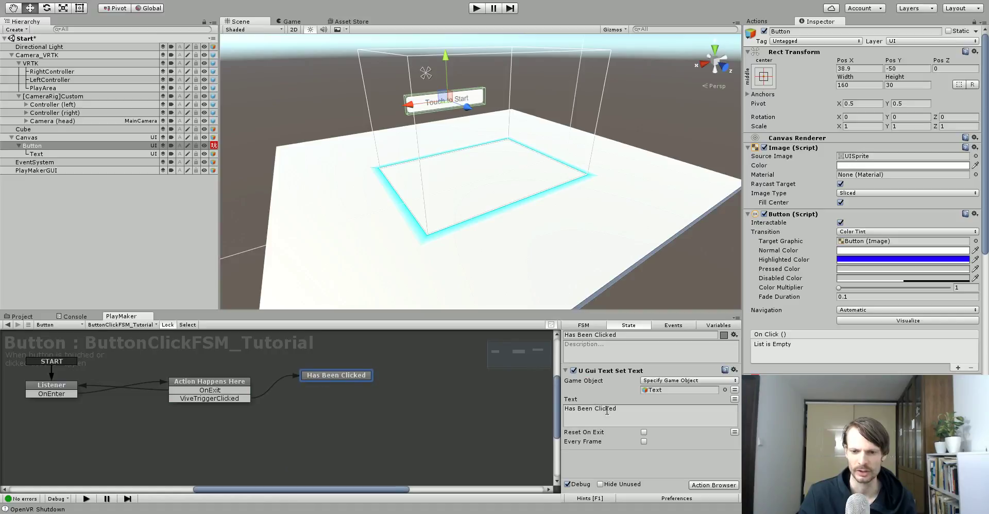
{"action": "left_click_drag", "start_coordinate": [357, 378], "coordinate": [360, 378]}
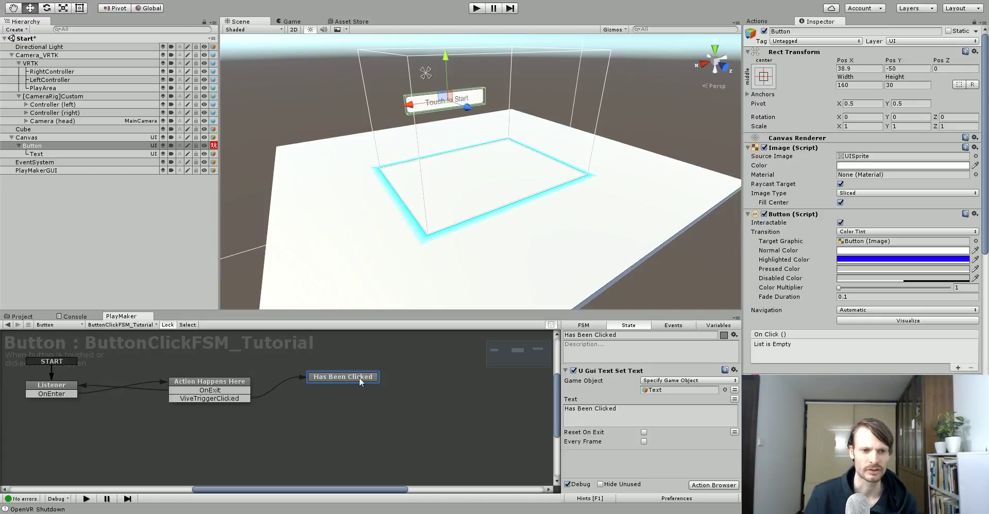
{"action": "left_click", "coordinate": [39, 154]}
{"action": "left_click", "coordinate": [39, 148]}
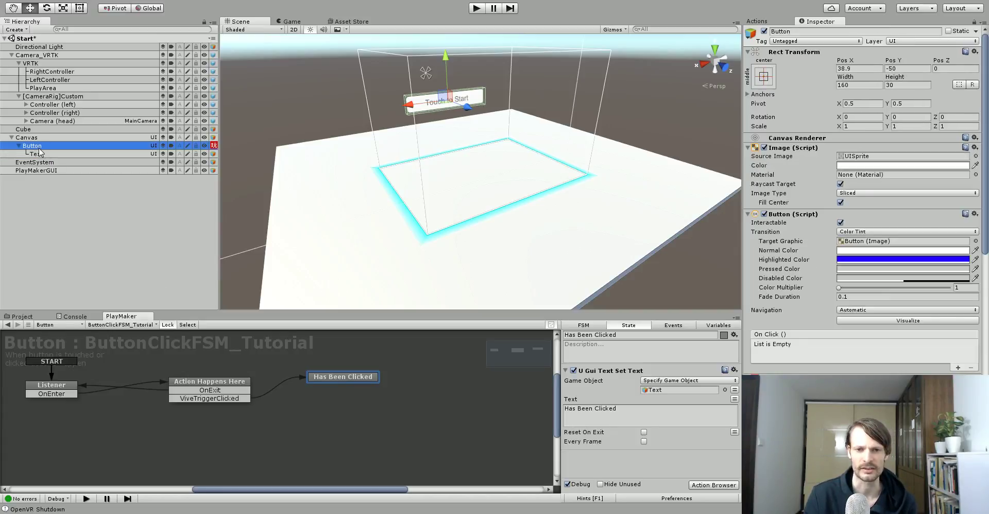